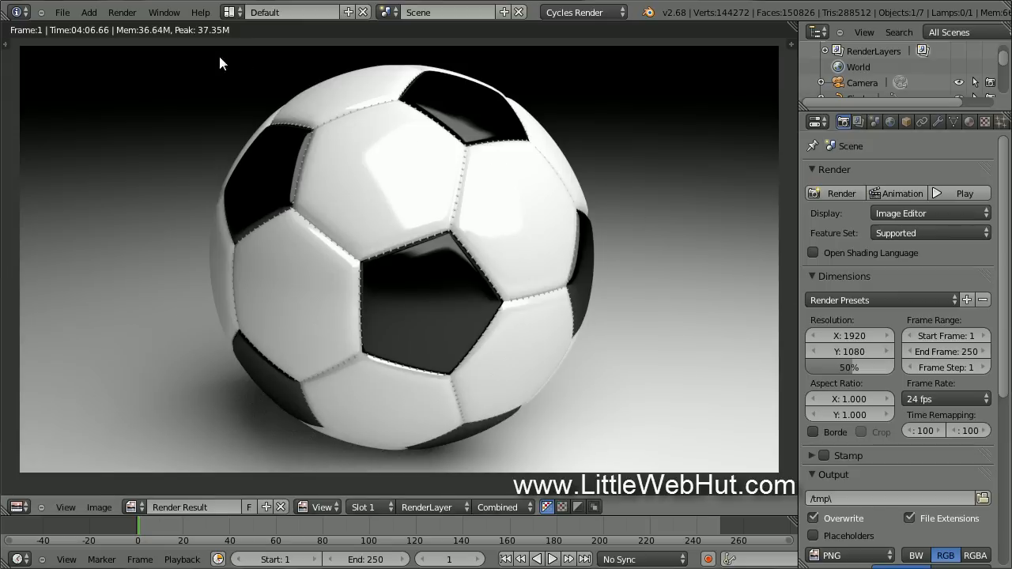
Reload the default start-up scene and delete its cube, keeping the camera and lamp.
{"action": "left_click", "coordinate": [65, 13]}
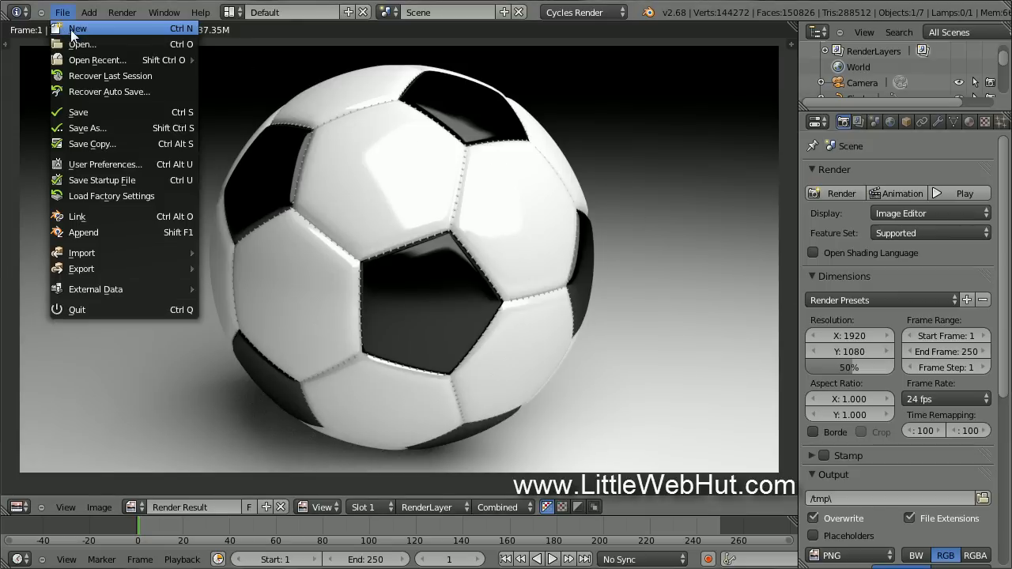
{"action": "left_click", "coordinate": [108, 29]}
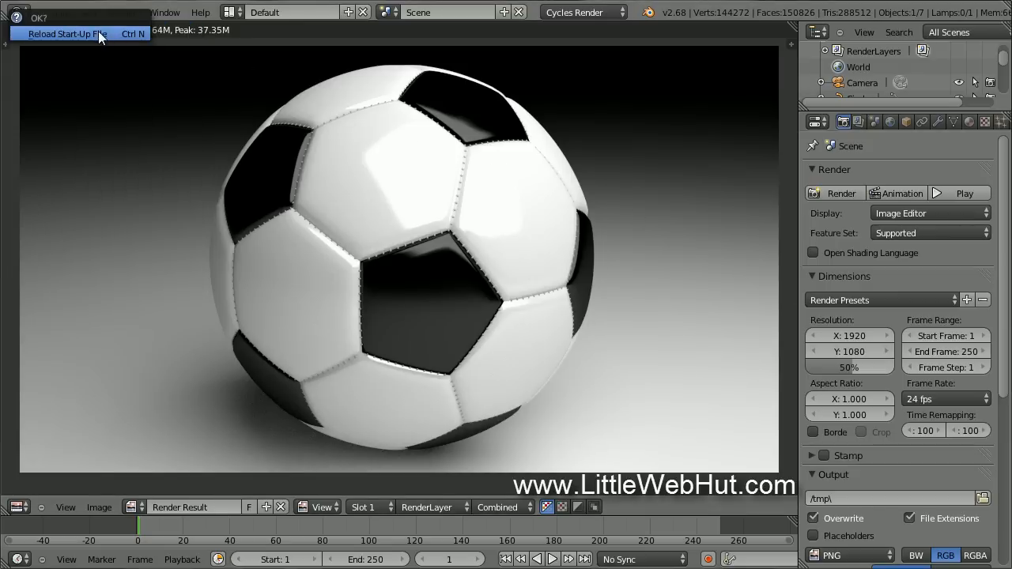
{"action": "left_click", "coordinate": [93, 33]}
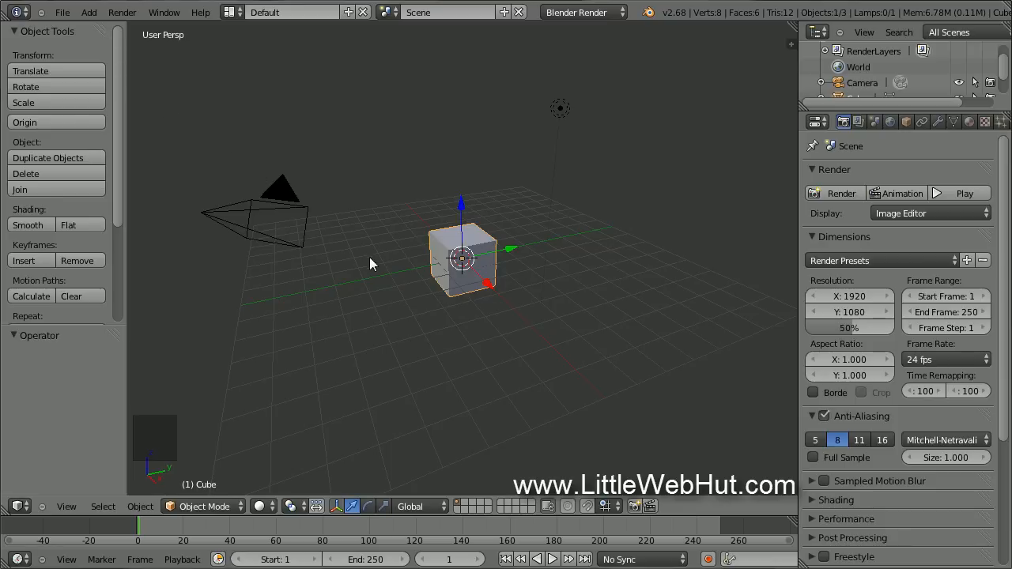
{"action": "key", "text": "x"}
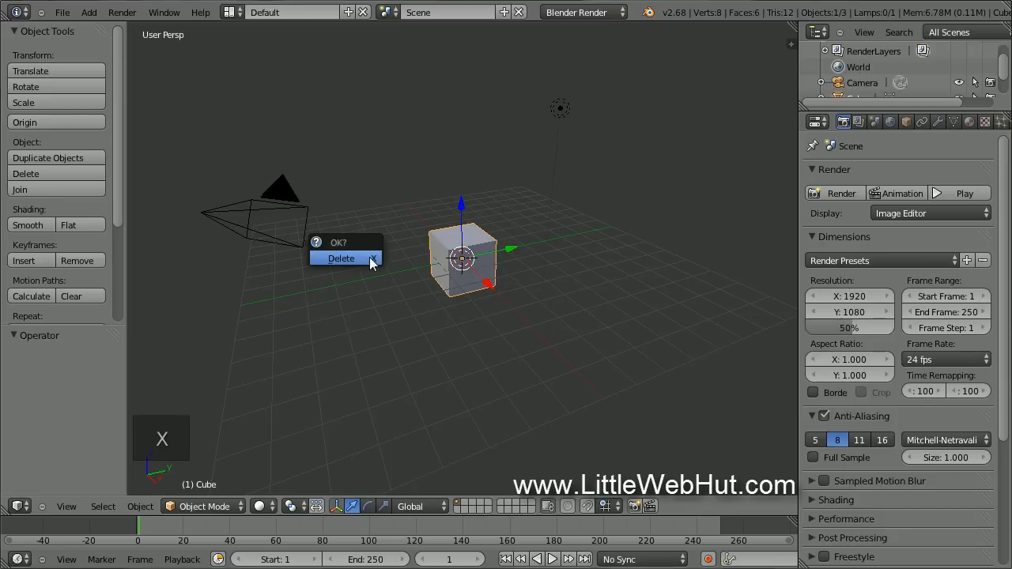
{"action": "left_click", "coordinate": [369, 258]}
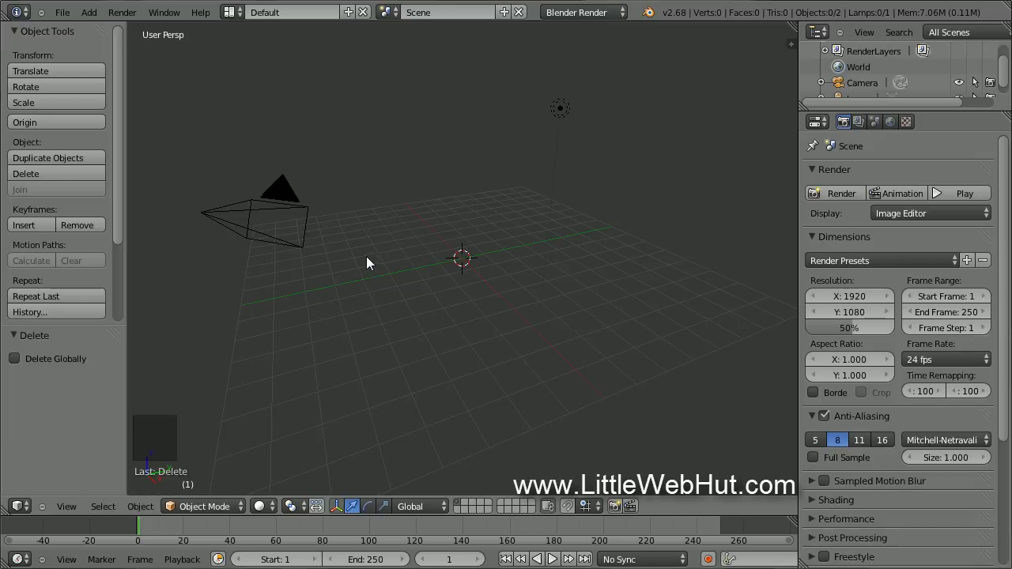
Tick Add Mesh: Regular Solids under the Add Mesh add-on category in User Preferences, then close it.
{"action": "left_click", "coordinate": [63, 14]}
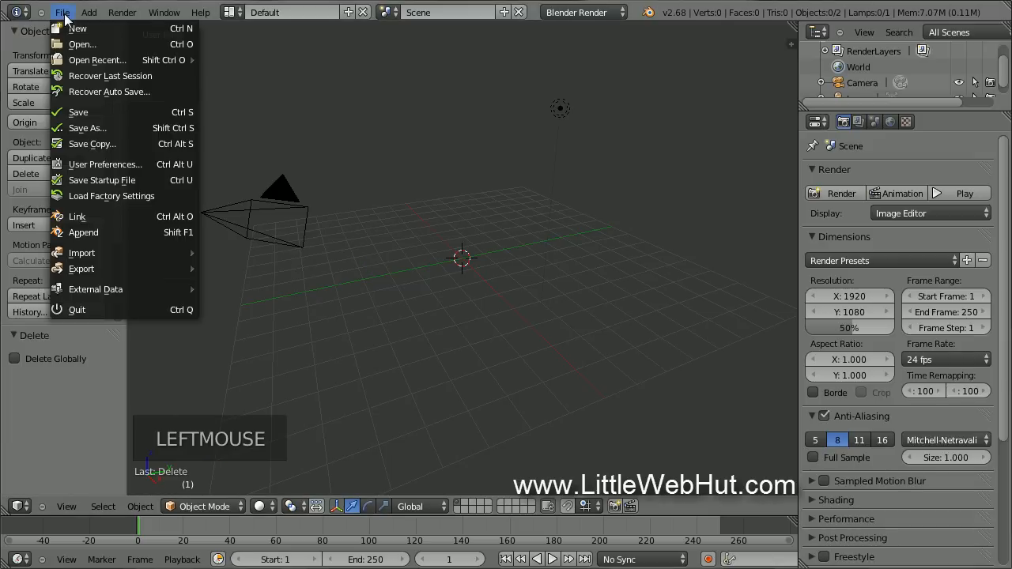
{"action": "left_click", "coordinate": [148, 163]}
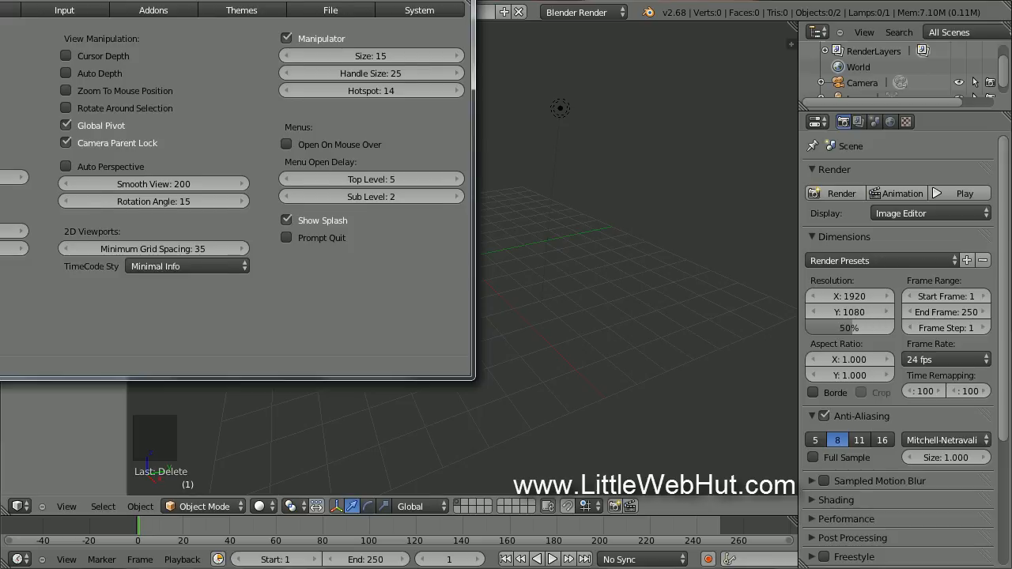
{"action": "left_click_drag", "start_coordinate": [95, 1], "coordinate": [288, 58]}
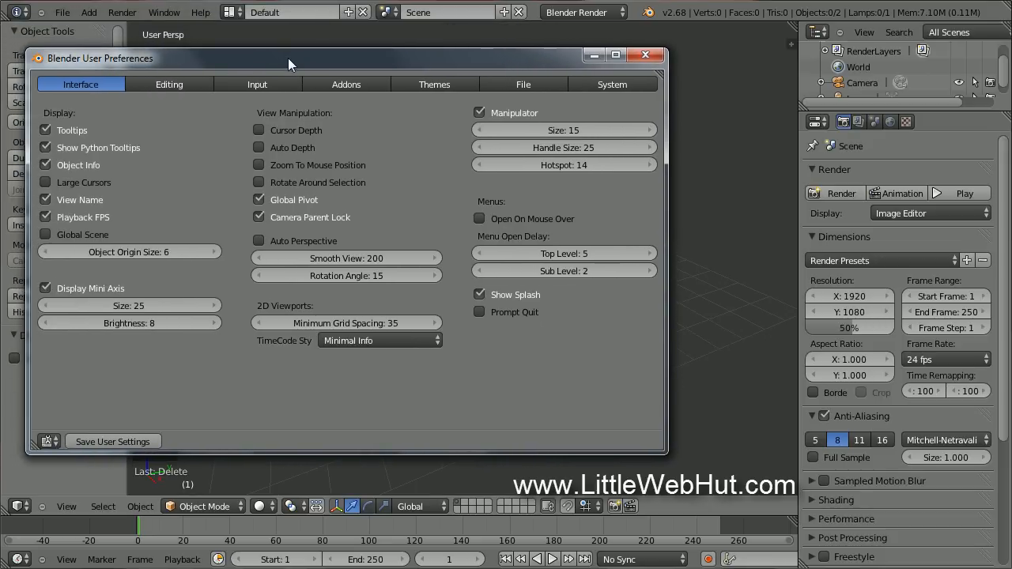
{"action": "left_click", "coordinate": [358, 83]}
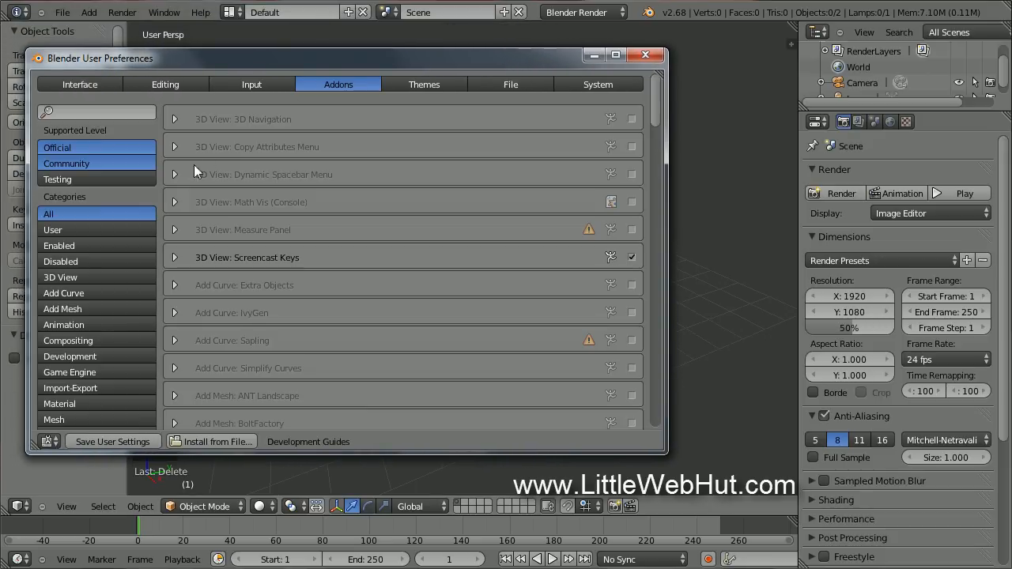
{"action": "left_click", "coordinate": [116, 309]}
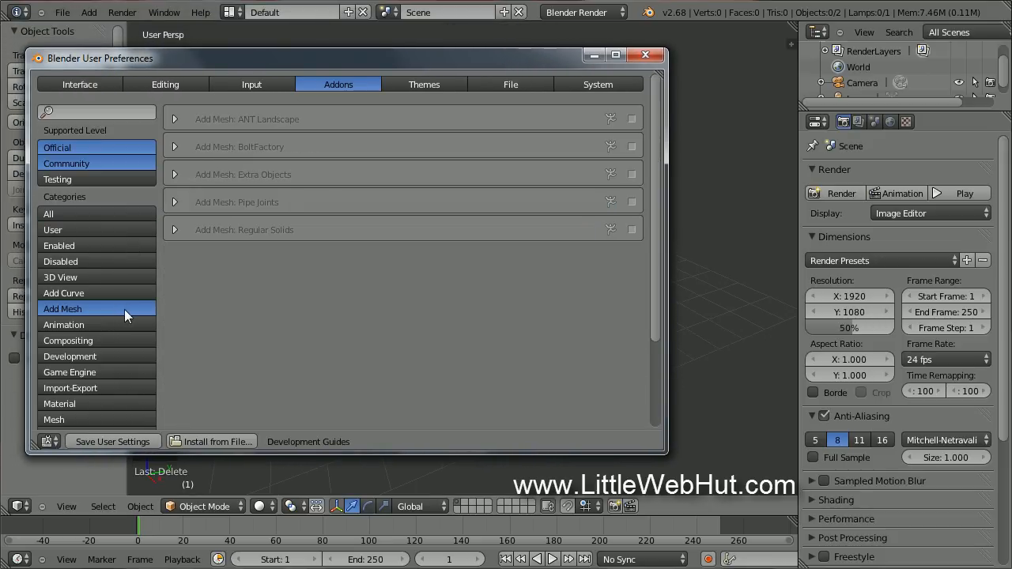
{"action": "left_click", "coordinate": [632, 230]}
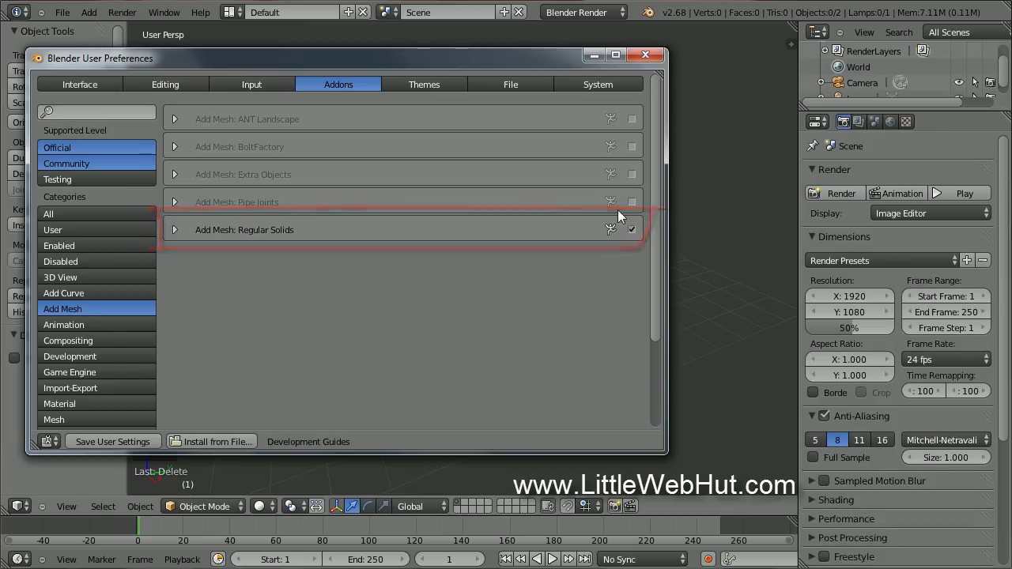
{"action": "left_click", "coordinate": [643, 57]}
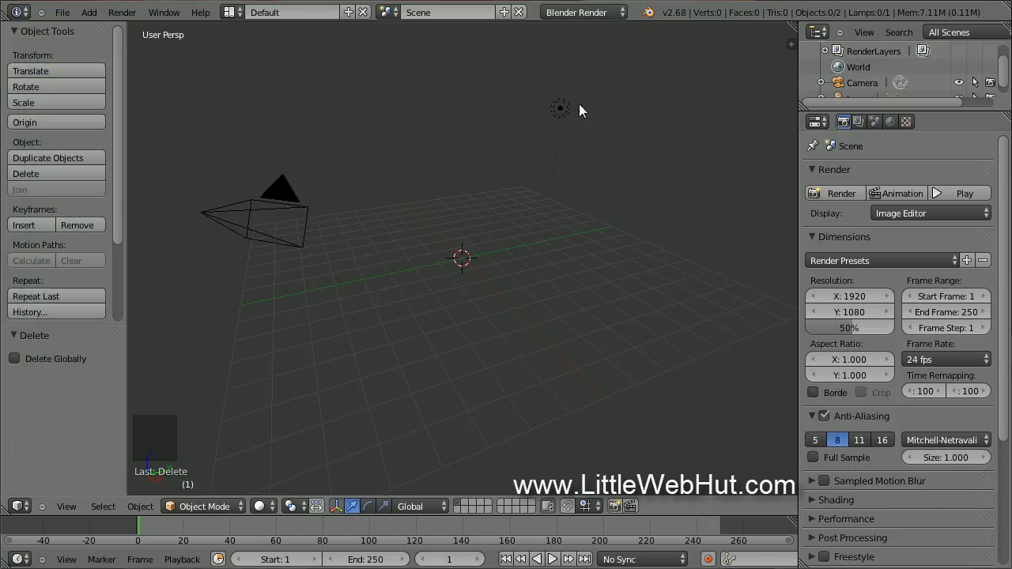
Add an Archimedean truncated icosahedron, view it orthographically zoomed in, and show its material properties.
{"action": "key", "text": "shift+a"}
{"action": "mouse_move", "coordinate": [374, 227]}
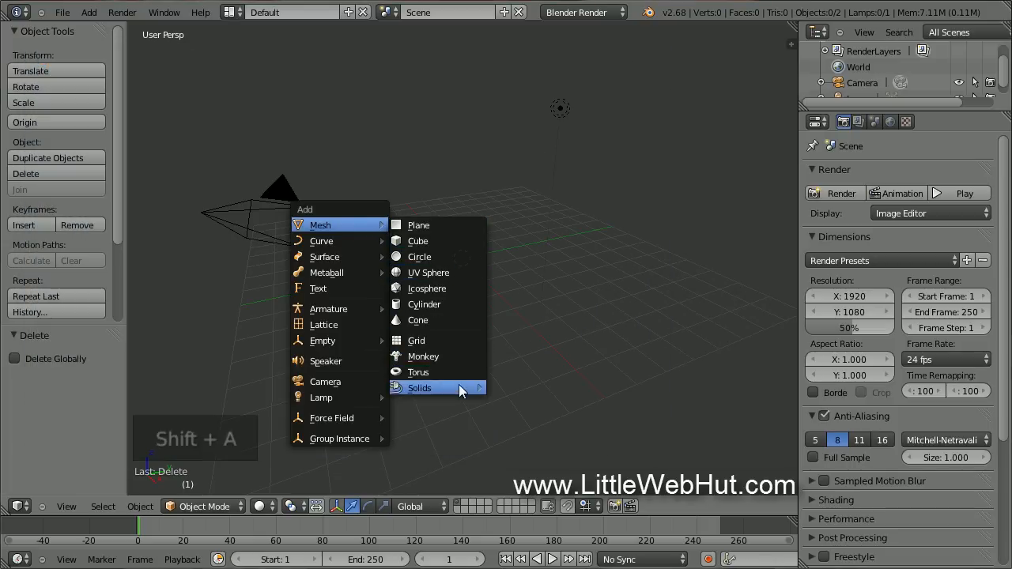
{"action": "mouse_move", "coordinate": [459, 386]}
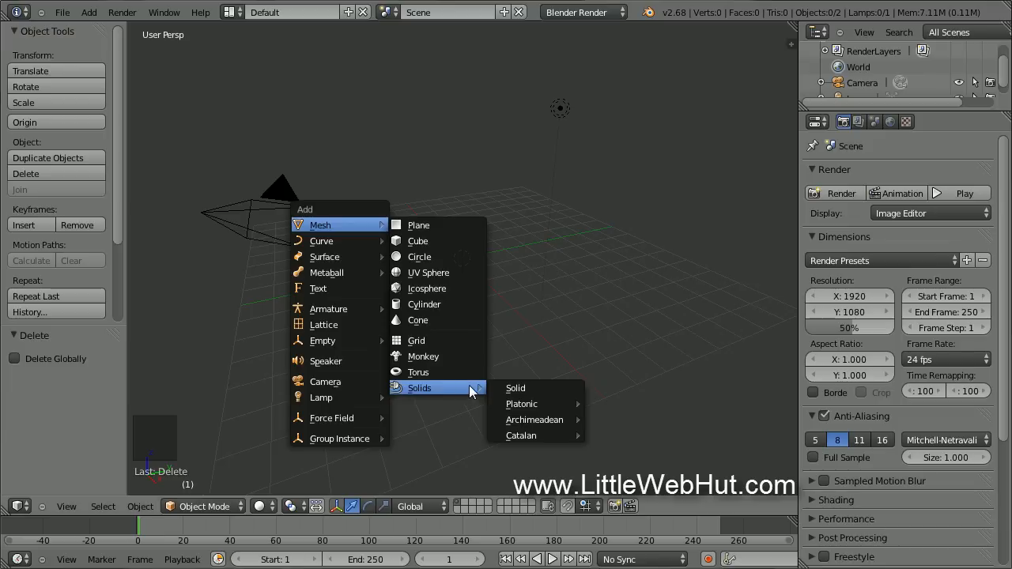
{"action": "mouse_move", "coordinate": [550, 421]}
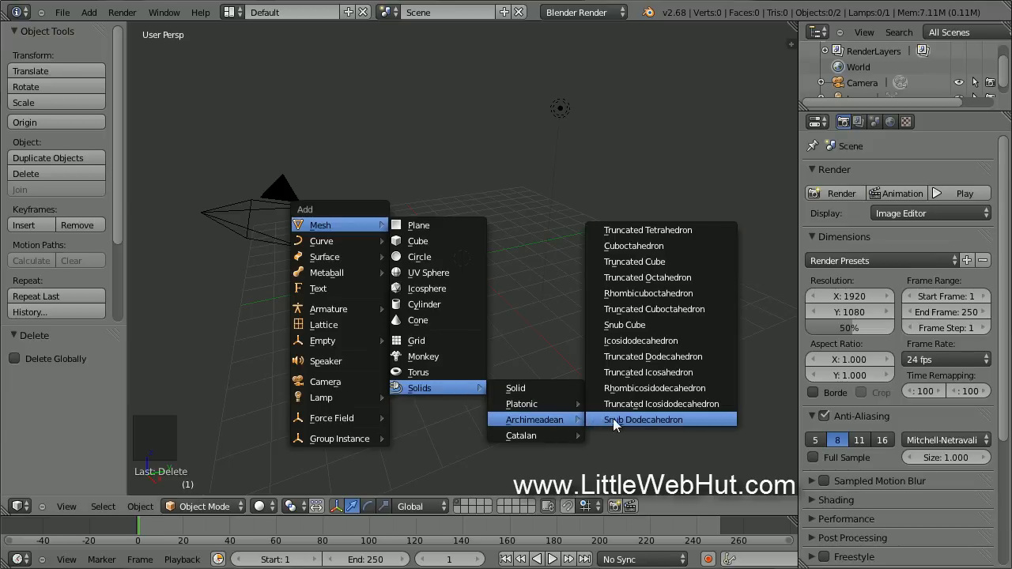
{"action": "left_click", "coordinate": [703, 370]}
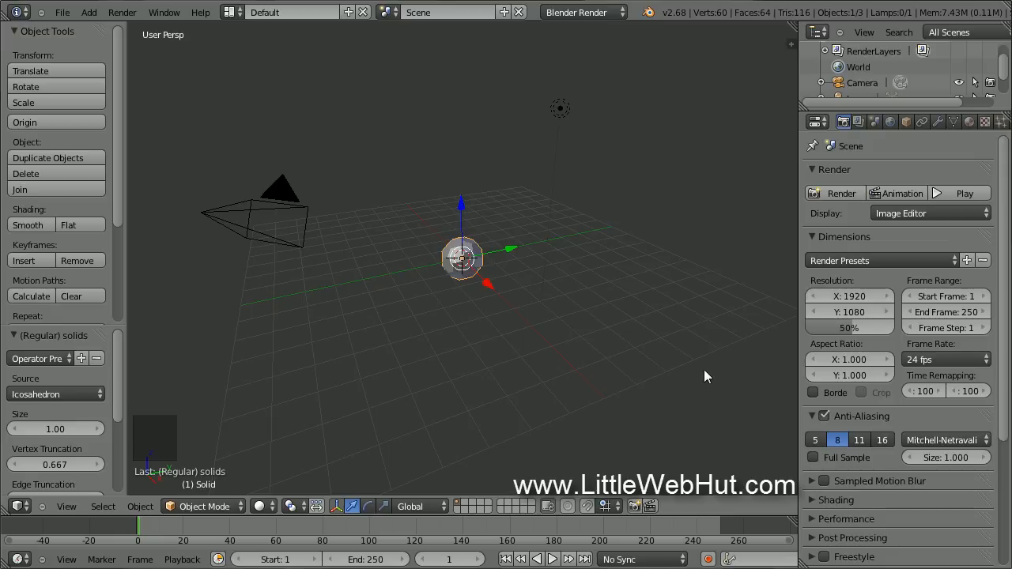
{"action": "key", "text": "KP_5"}
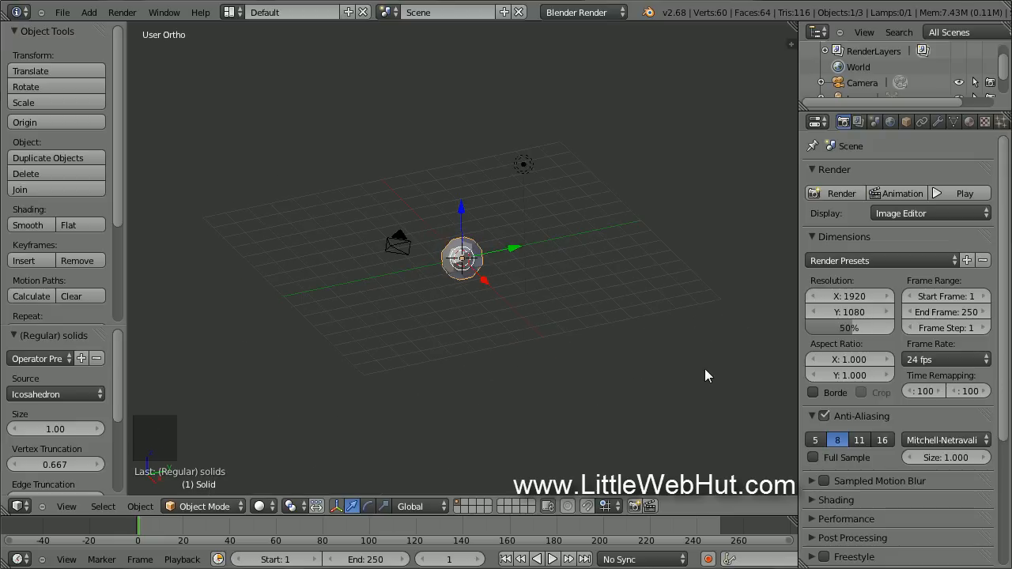
{"action": "scroll", "coordinate": [704, 368], "scroll_direction": "up", "scroll_amount": 11}
{"action": "scroll", "coordinate": [706, 368], "scroll_direction": "up", "scroll_amount": 1}
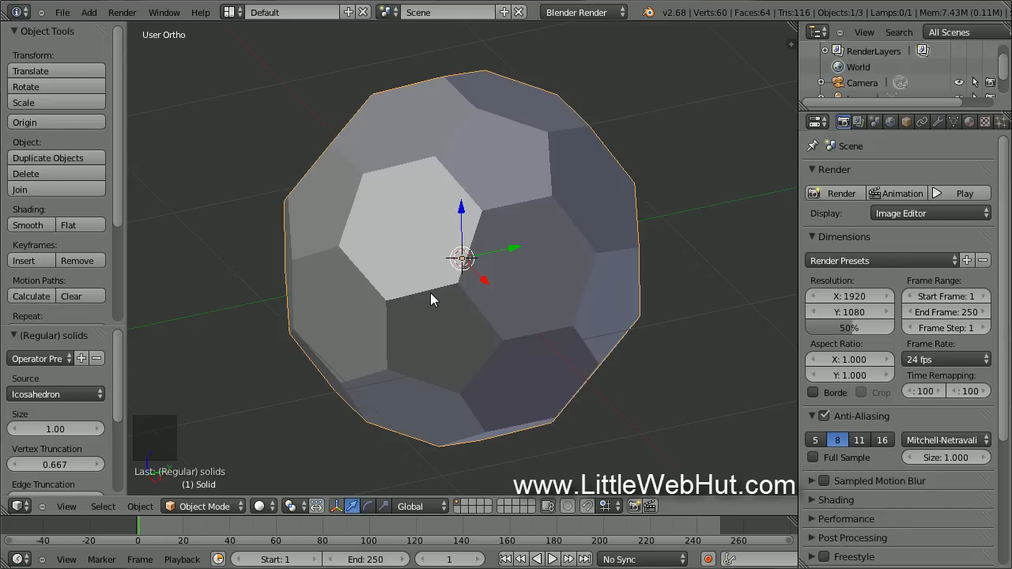
{"action": "left_click", "coordinate": [969, 122]}
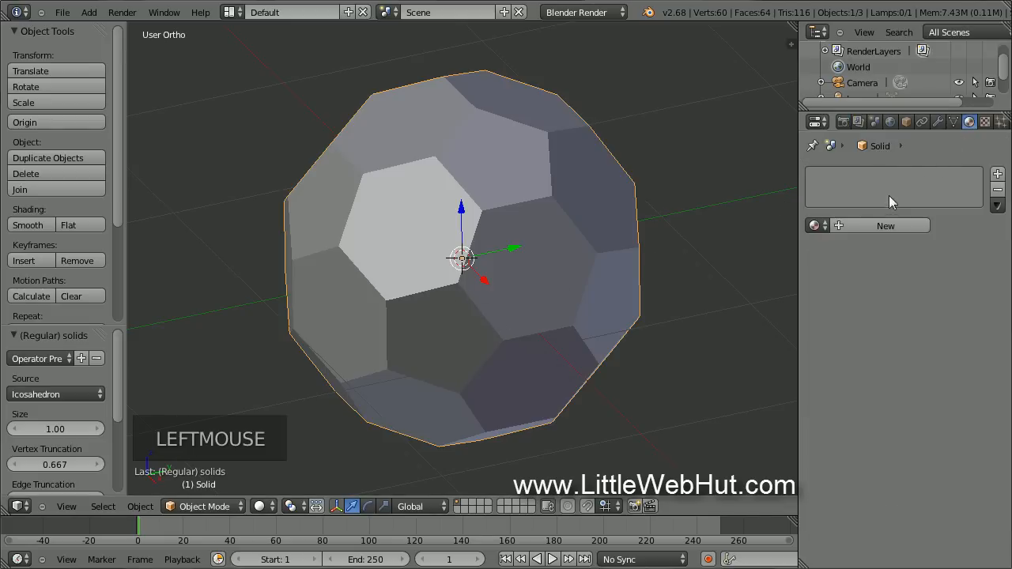
Create a new material under Cycles with a Mix Shader of Diffuse BSDF and Glossy BSDF.
{"action": "double_click", "coordinate": [863, 225]}
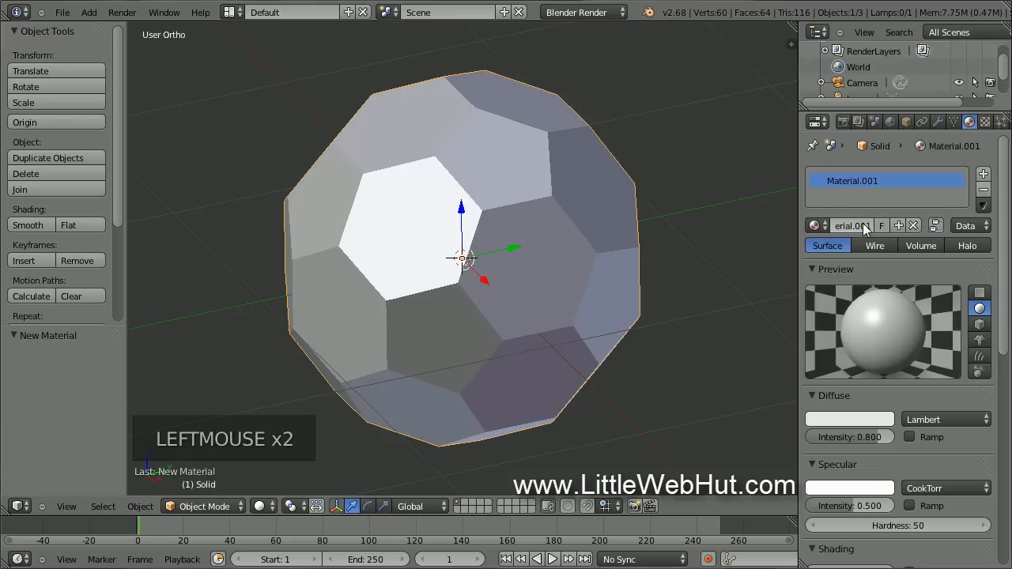
{"action": "left_click", "coordinate": [610, 13]}
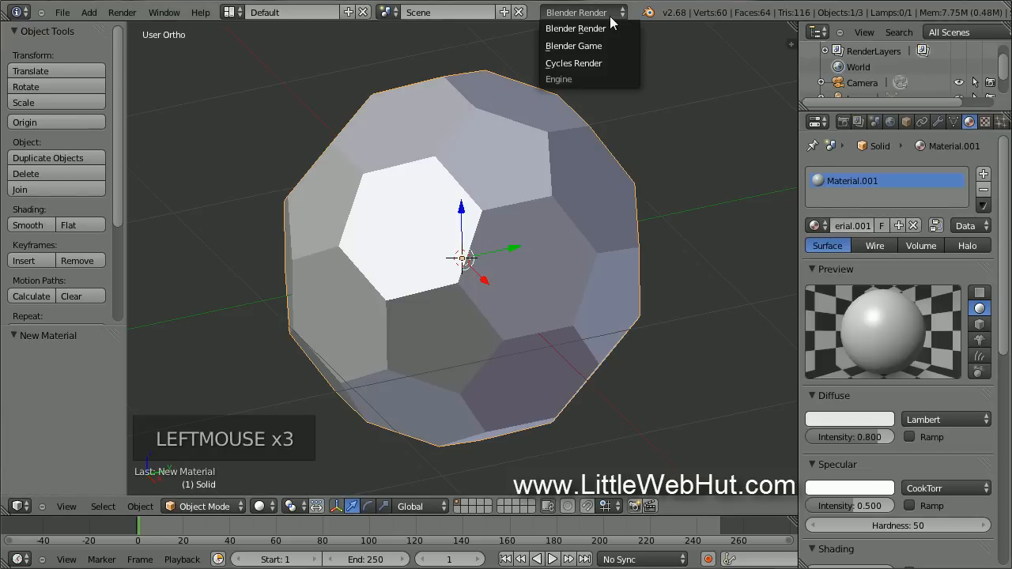
{"action": "left_click", "coordinate": [616, 63]}
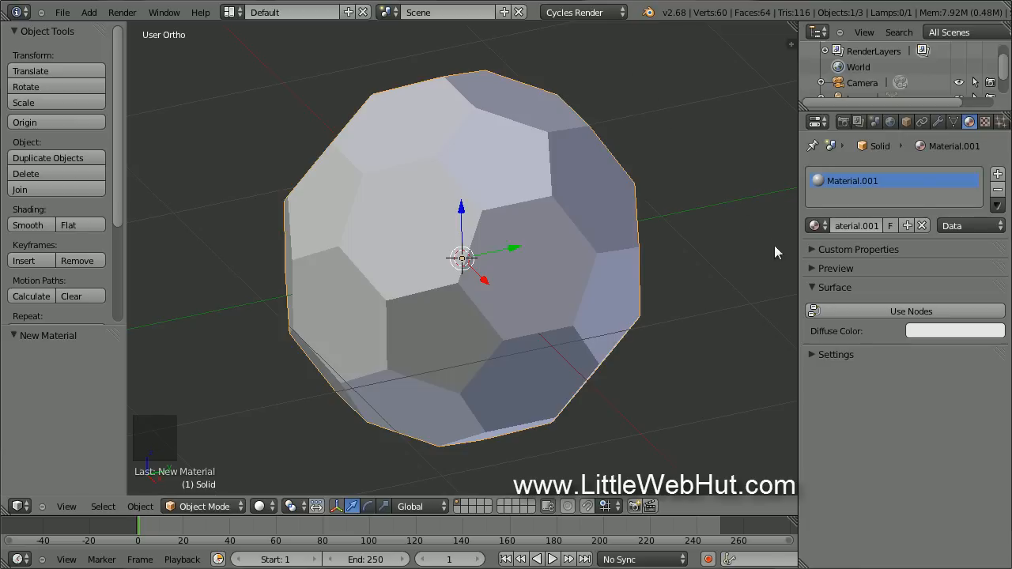
{"action": "left_click", "coordinate": [858, 309]}
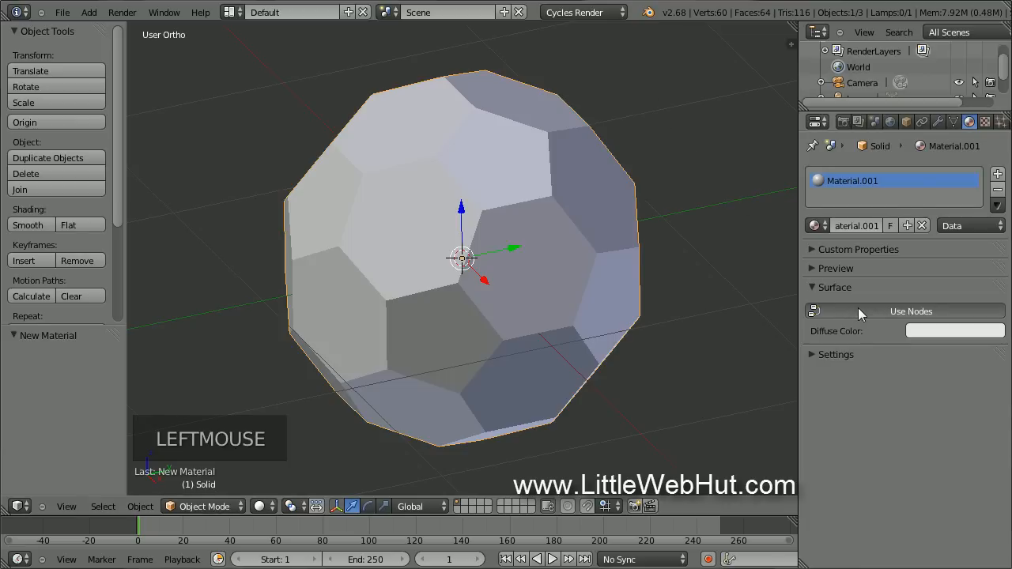
{"action": "left_click", "coordinate": [938, 311]}
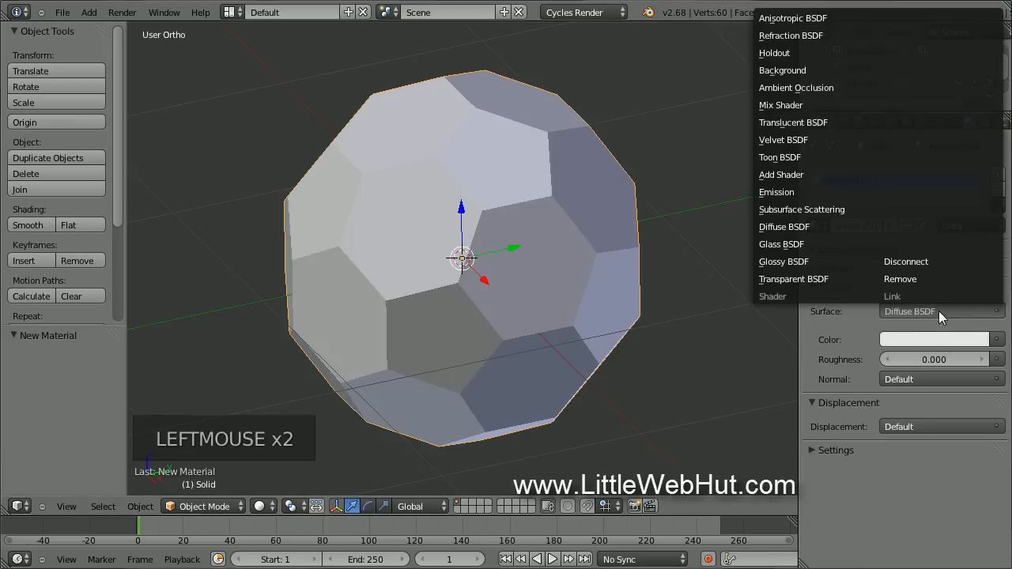
{"action": "left_click", "coordinate": [819, 106]}
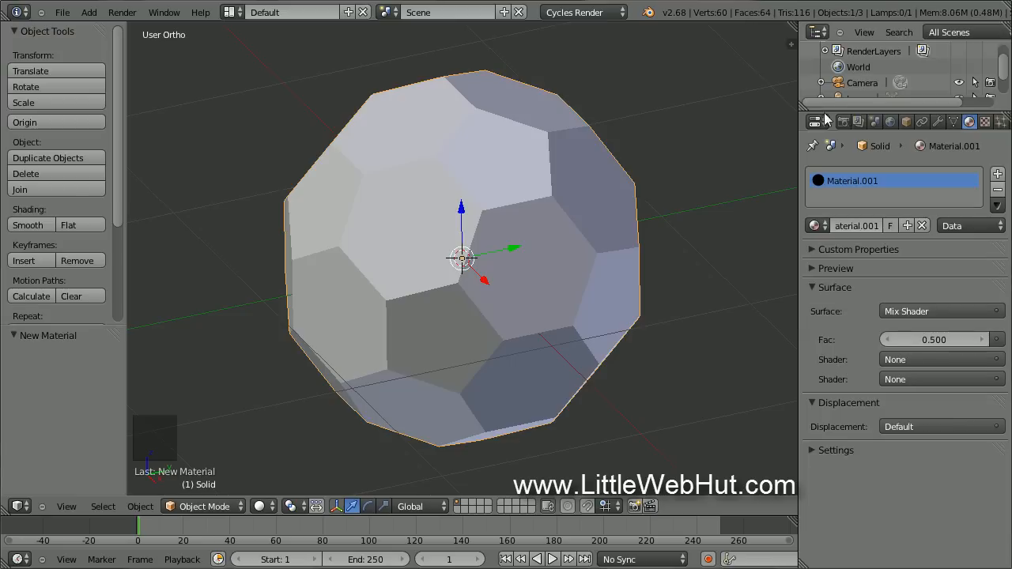
{"action": "left_click", "coordinate": [914, 360]}
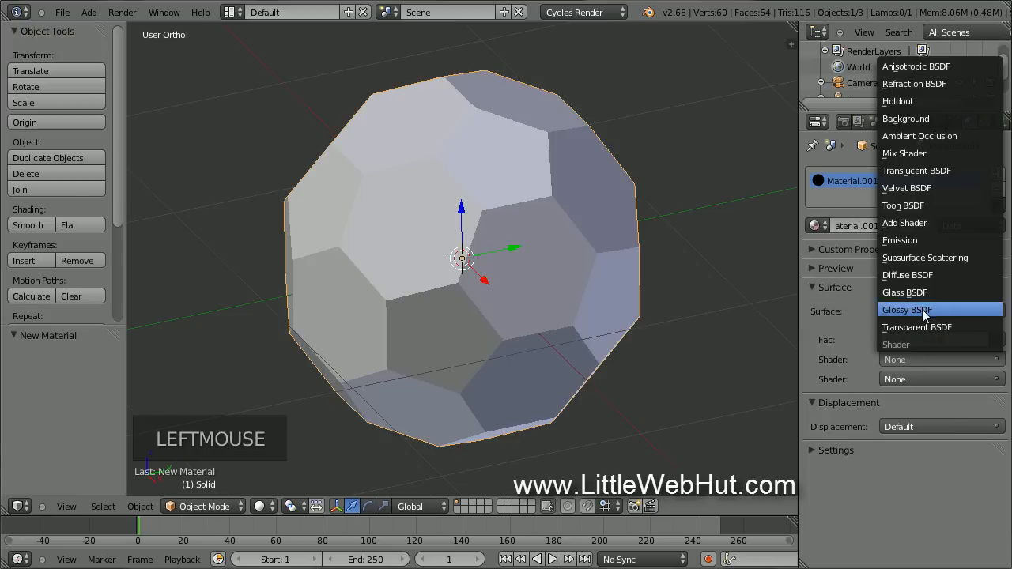
{"action": "left_click", "coordinate": [942, 275]}
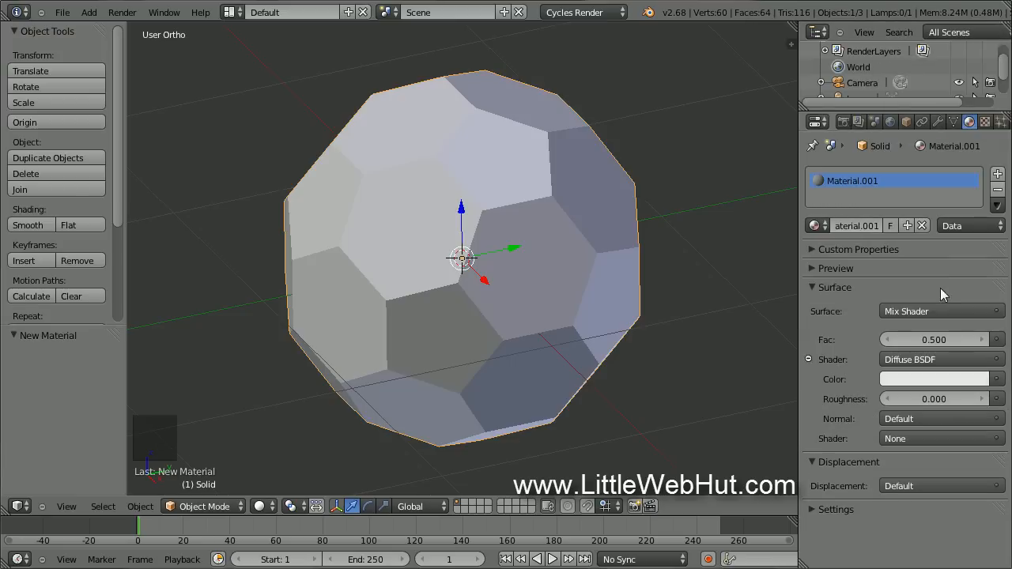
{"action": "left_click", "coordinate": [916, 439]}
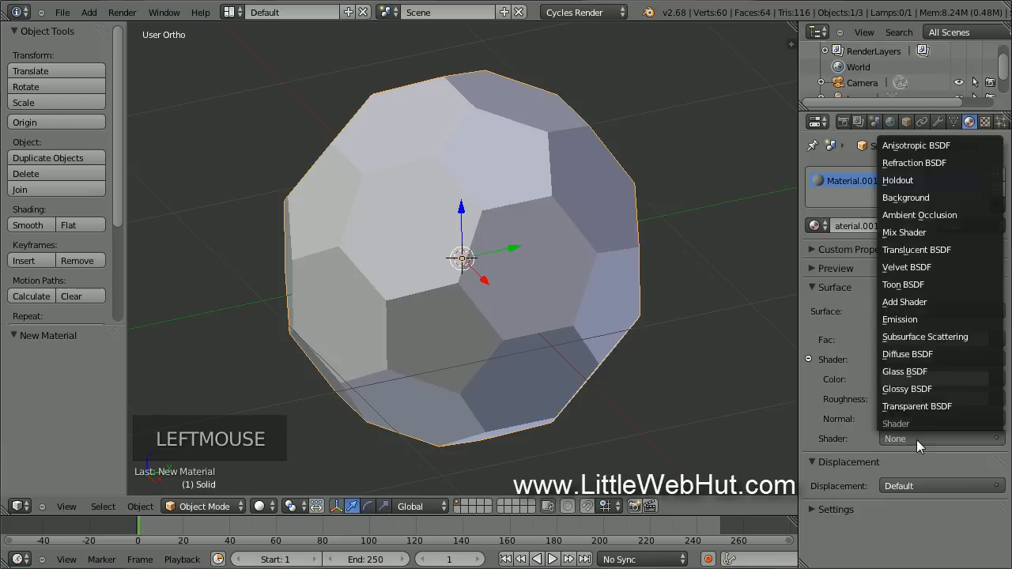
{"action": "left_click", "coordinate": [938, 387]}
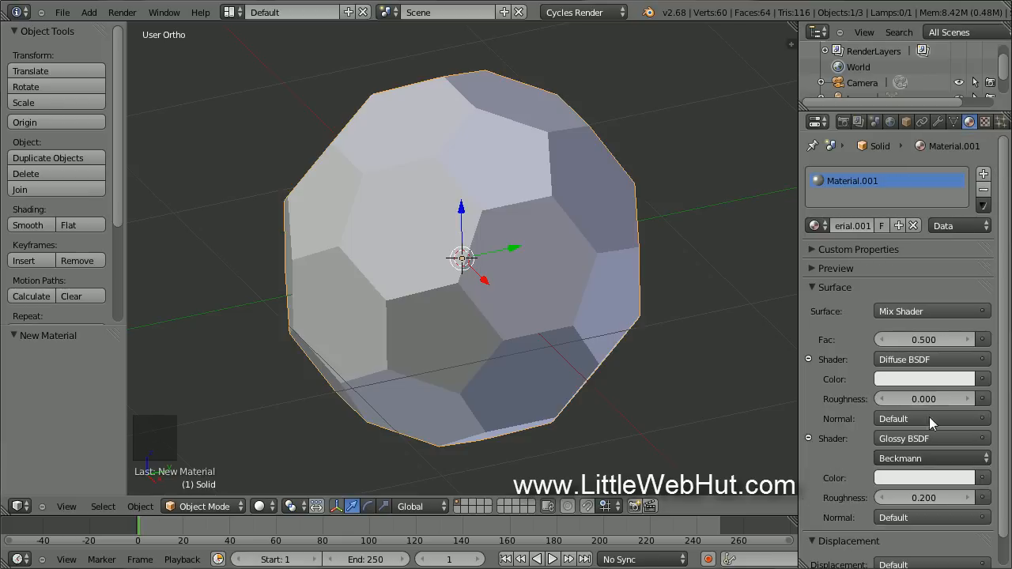
Set glossy roughness to 0.030 and mix factor to 0.2, and name the material 'white'.
{"action": "left_click", "coordinate": [929, 498]}
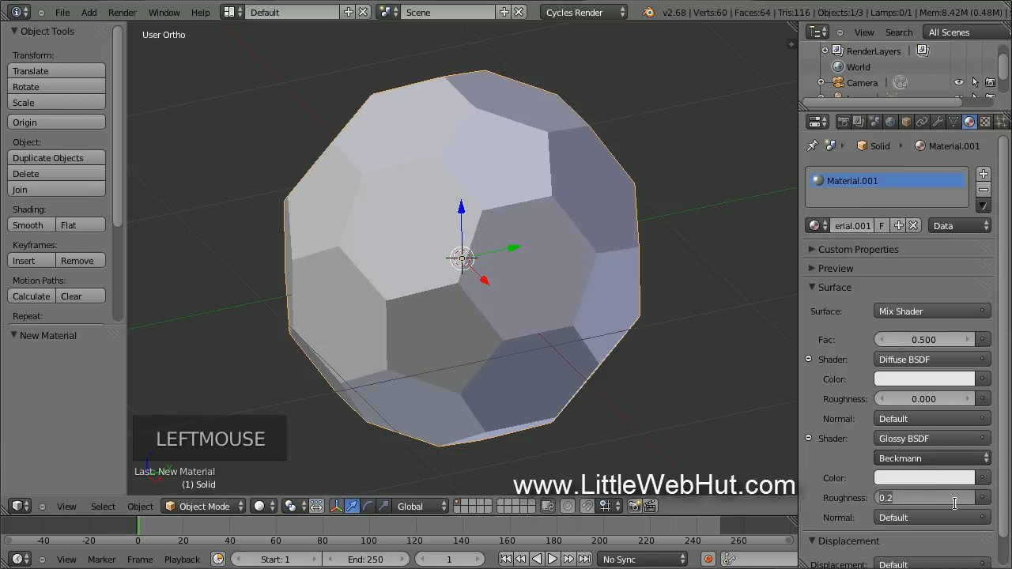
{"action": "type", "text": "0.03"}
{"action": "key", "text": "Return"}
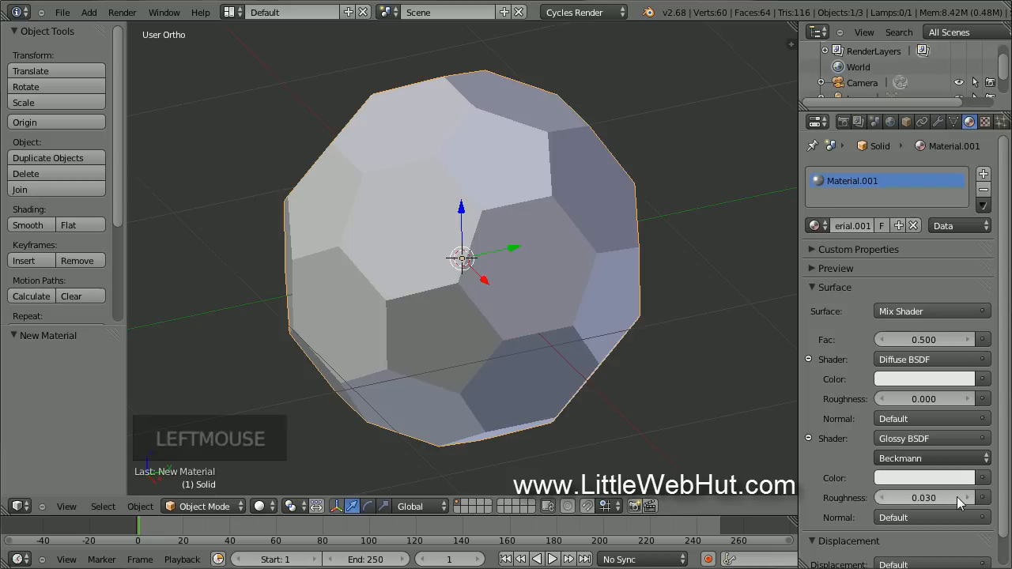
{"action": "left_click", "coordinate": [923, 340]}
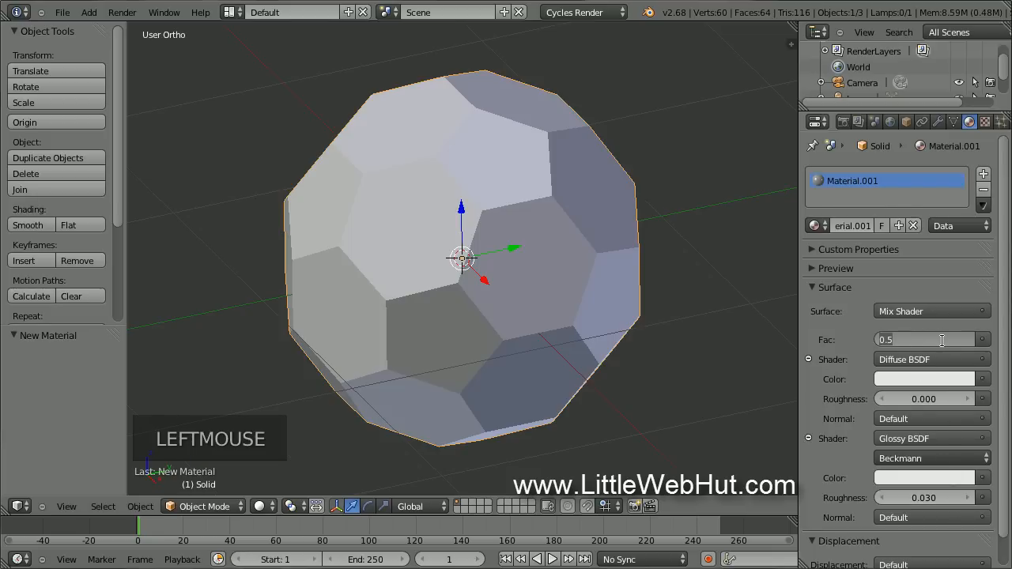
{"action": "type", "text": ".2"}
{"action": "key", "text": "Return"}
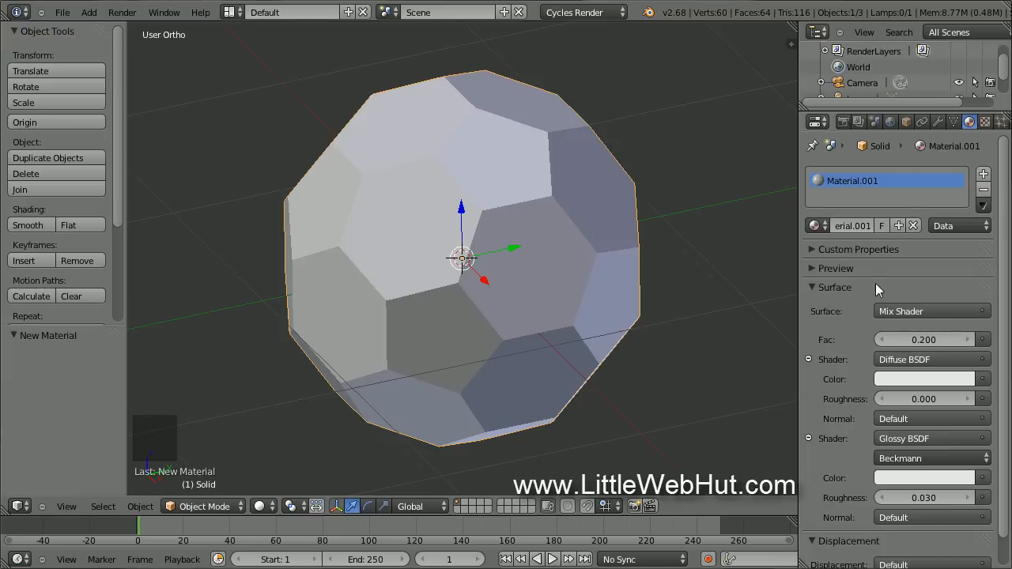
{"action": "left_click", "coordinate": [853, 227]}
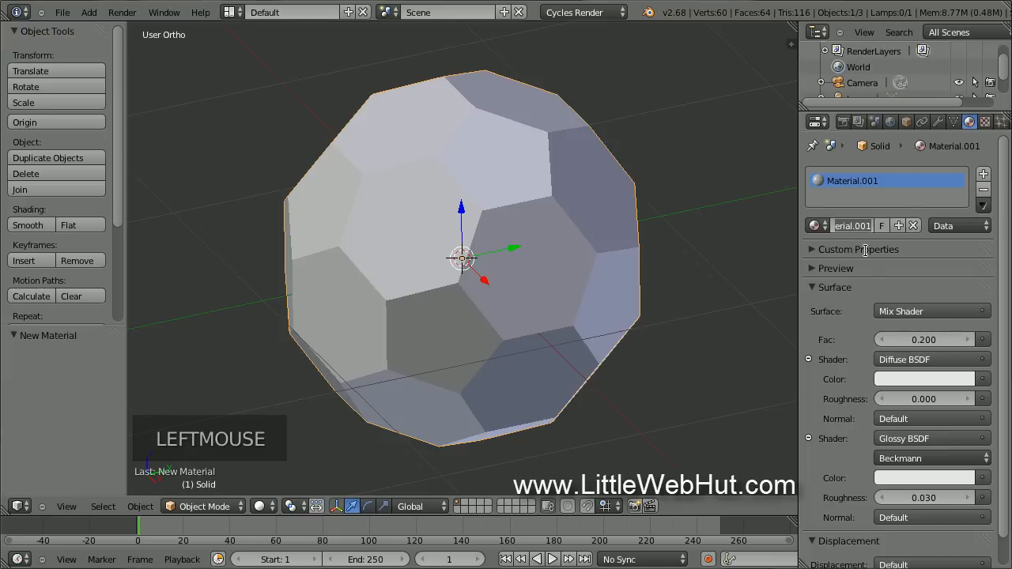
{"action": "type", "text": "white"}
{"action": "key", "text": "Return"}
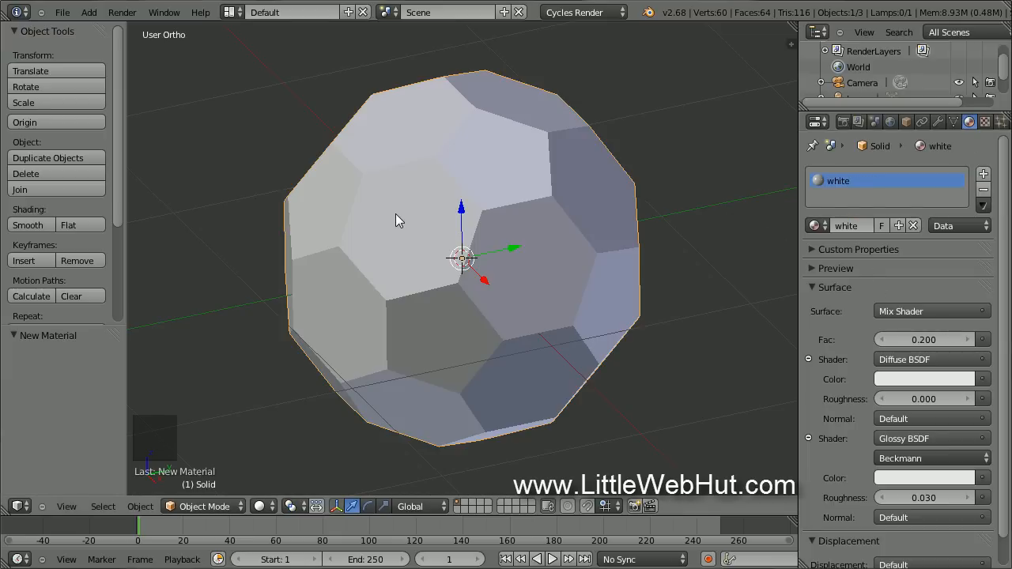
In Edit Mode, select one face-splitting edge plus all edges of equal length and dissolve them.
{"action": "key", "text": "Tab"}
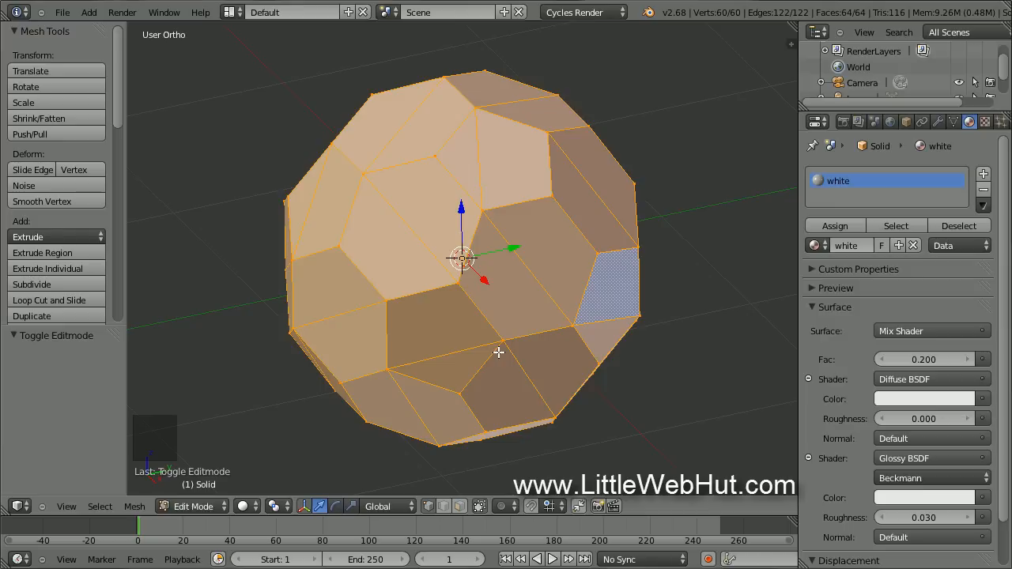
{"action": "left_click", "coordinate": [444, 507]}
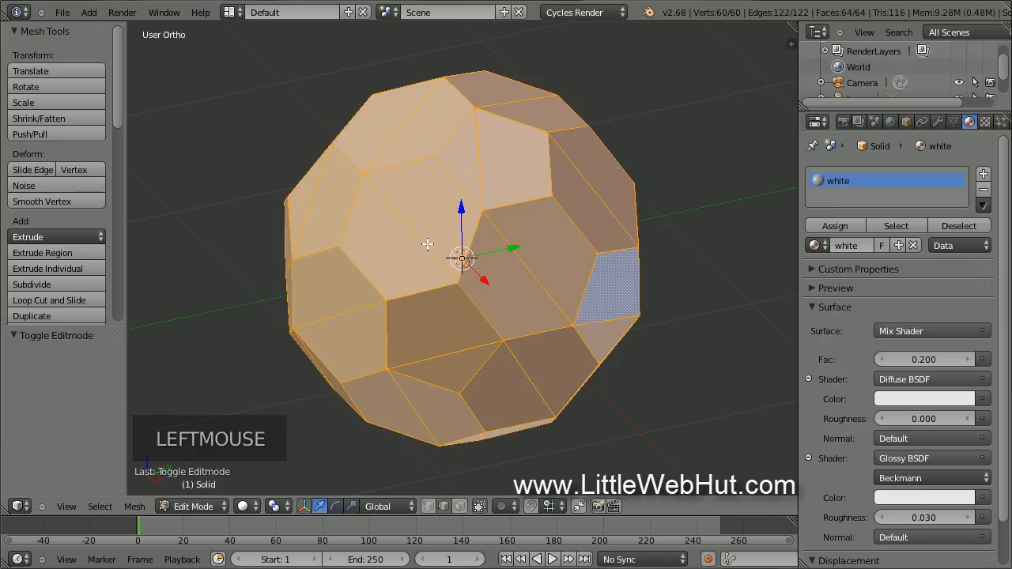
{"action": "right_click", "coordinate": [410, 225]}
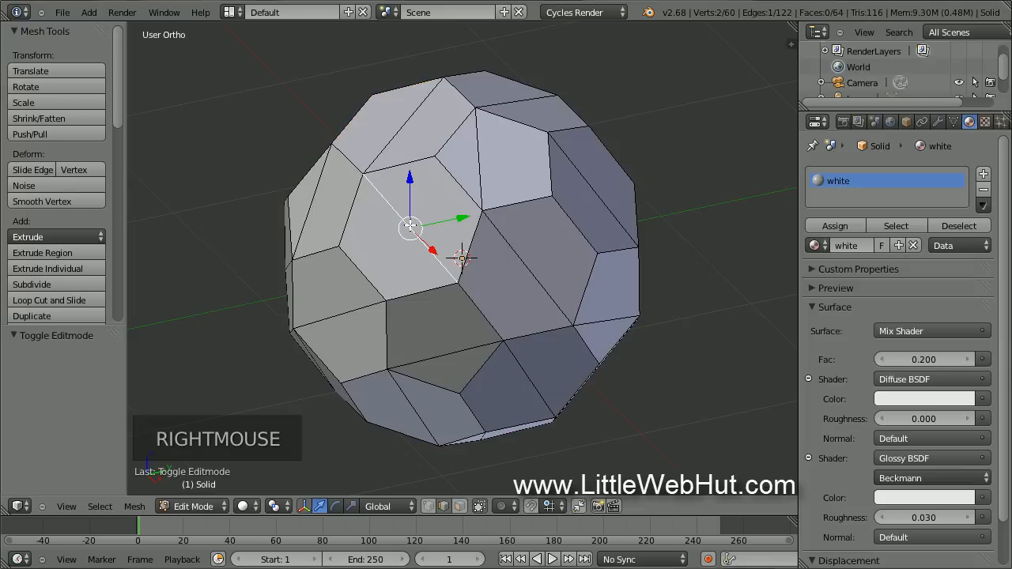
{"action": "key", "text": "shift+g"}
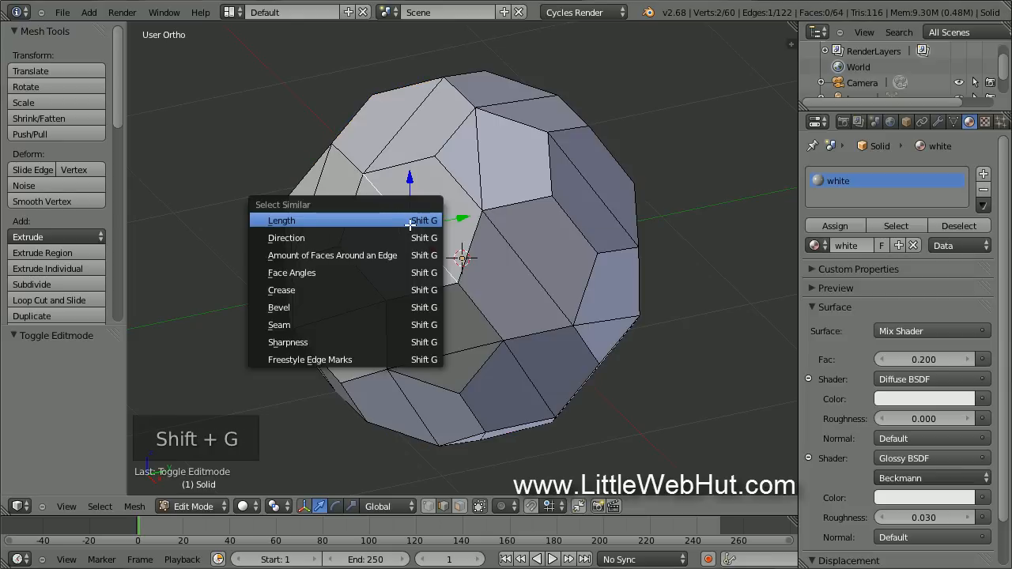
{"action": "left_click", "coordinate": [411, 225]}
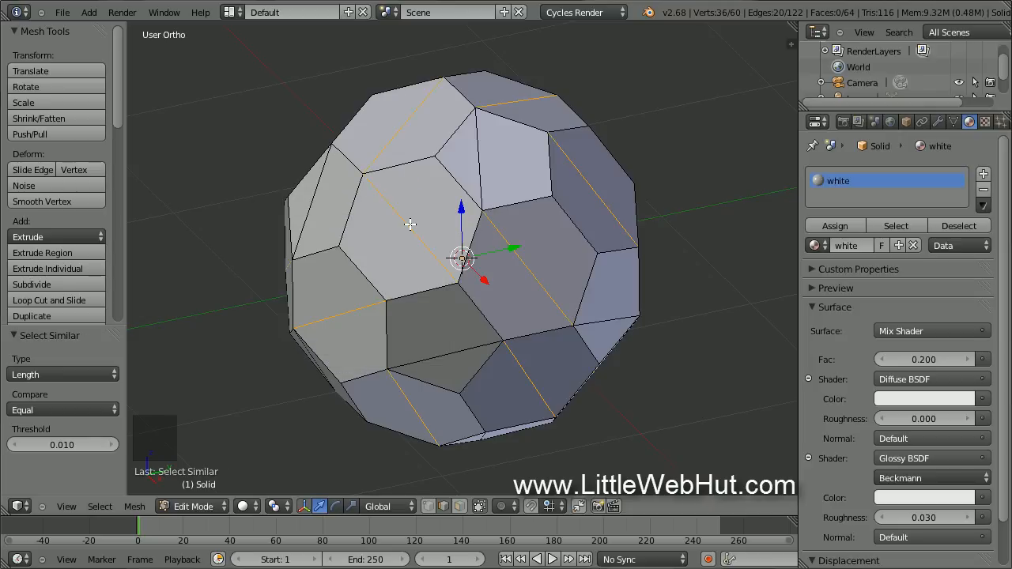
{"action": "key", "text": "x"}
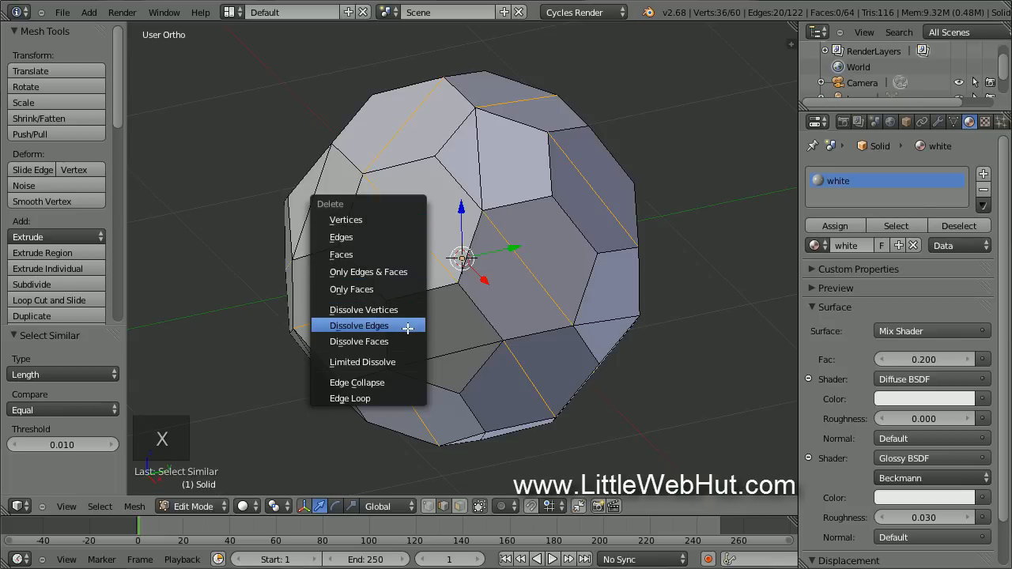
{"action": "left_click", "coordinate": [408, 327]}
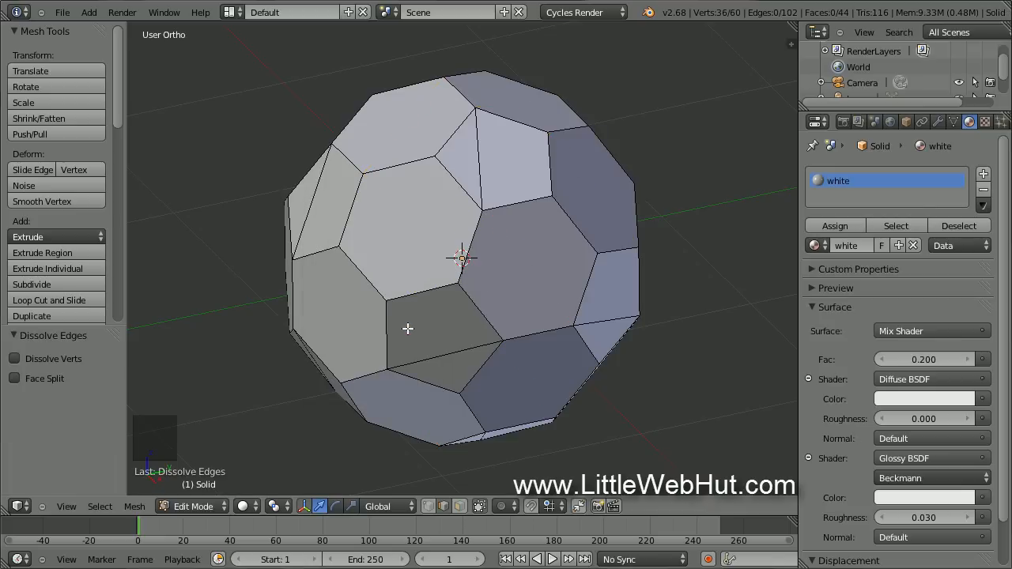
Select the remaining face-splitting edges by similar length and dissolve them too.
{"action": "right_click", "coordinate": [454, 358]}
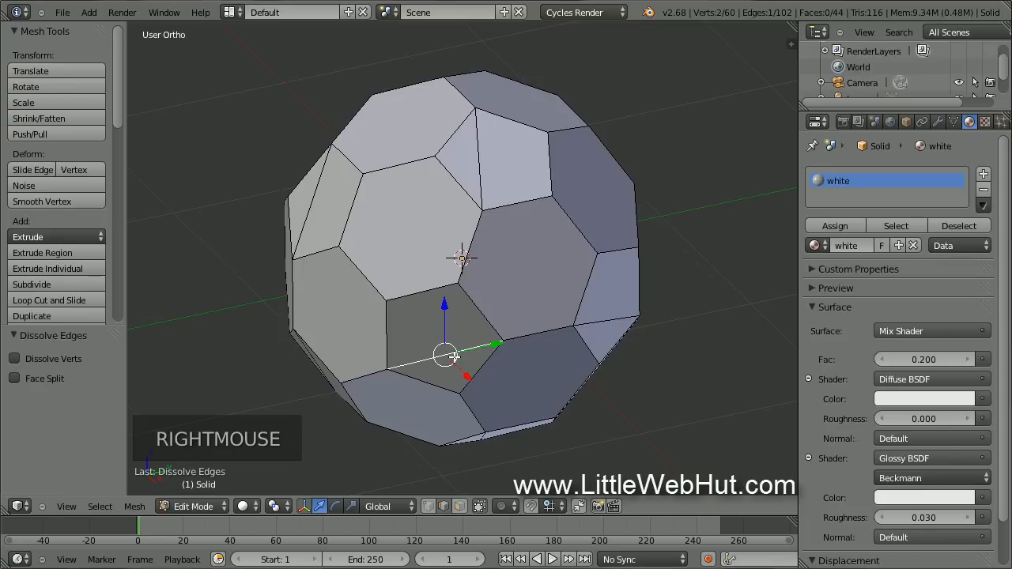
{"action": "key", "text": "shift+g"}
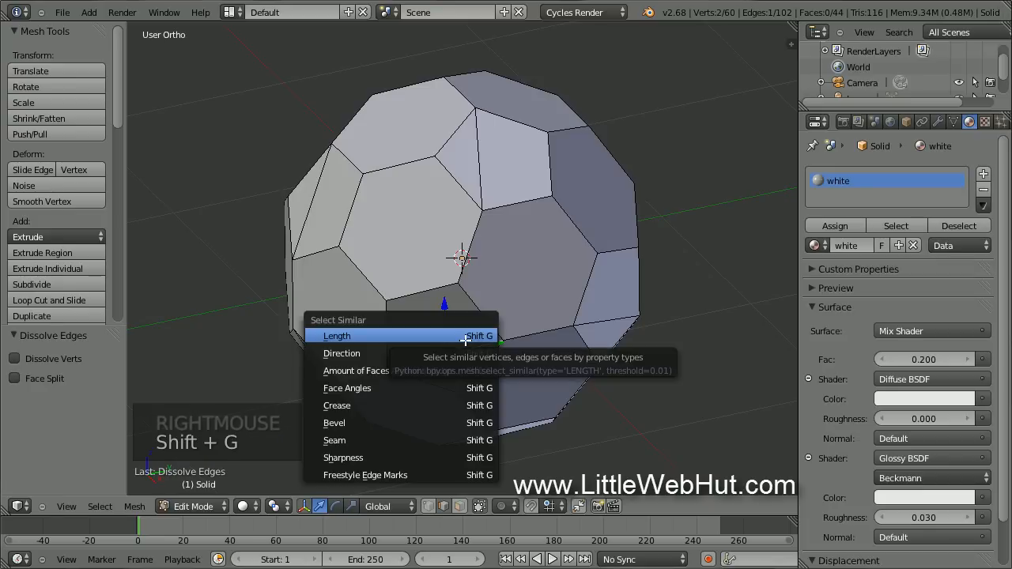
{"action": "left_click", "coordinate": [464, 340]}
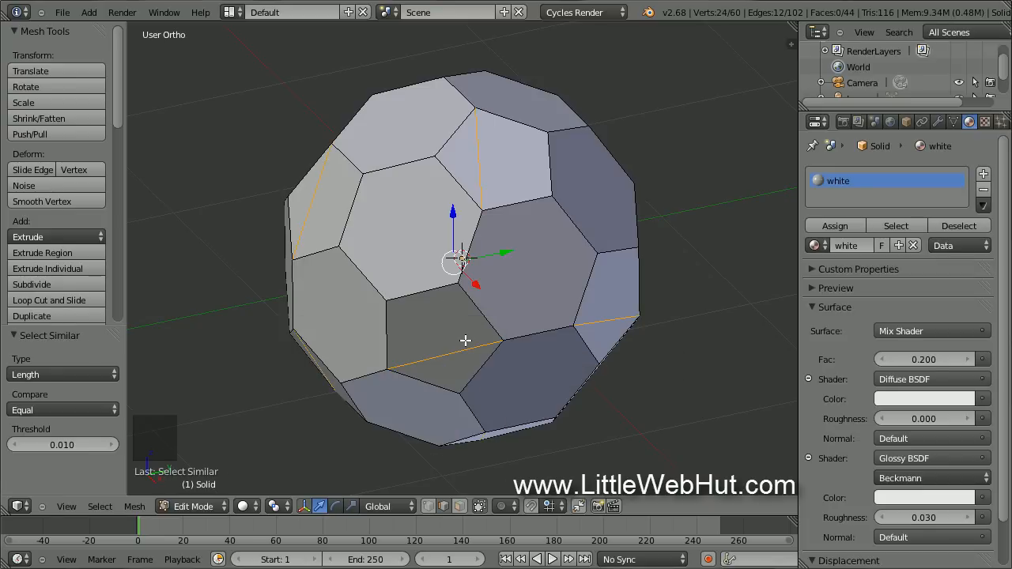
{"action": "key", "text": "x"}
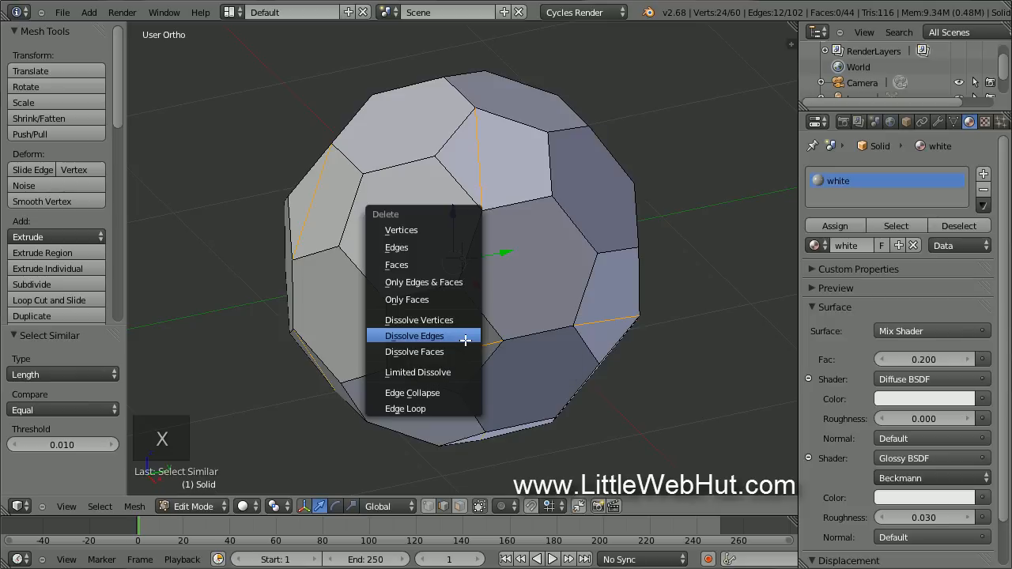
{"action": "left_click", "coordinate": [464, 336]}
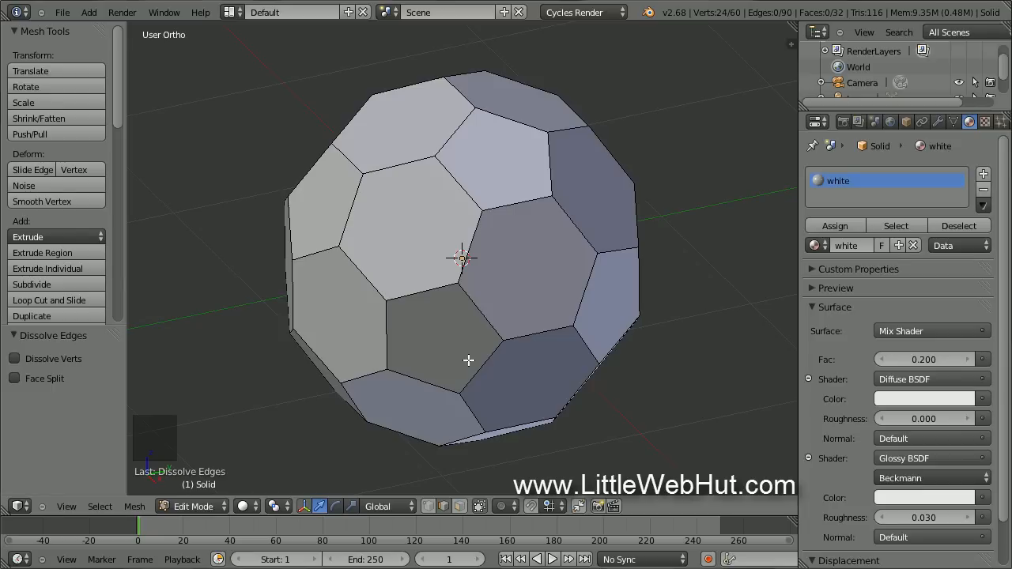
{"action": "left_click", "coordinate": [460, 505]}
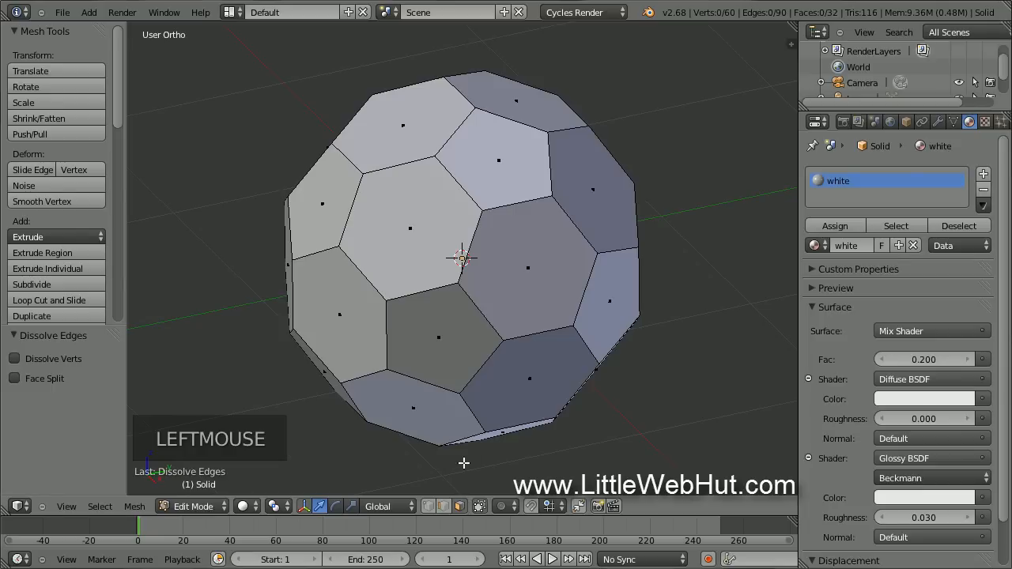
Pick one pentagon face and select every face of the same area, giving all twelve pentagons.
{"action": "right_click", "coordinate": [449, 346]}
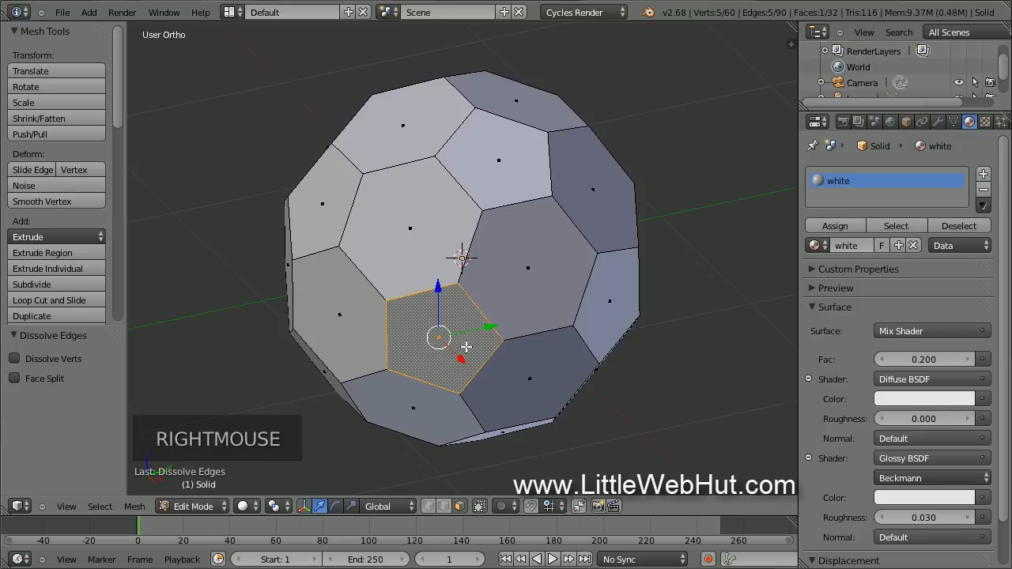
{"action": "key", "text": "shift+g"}
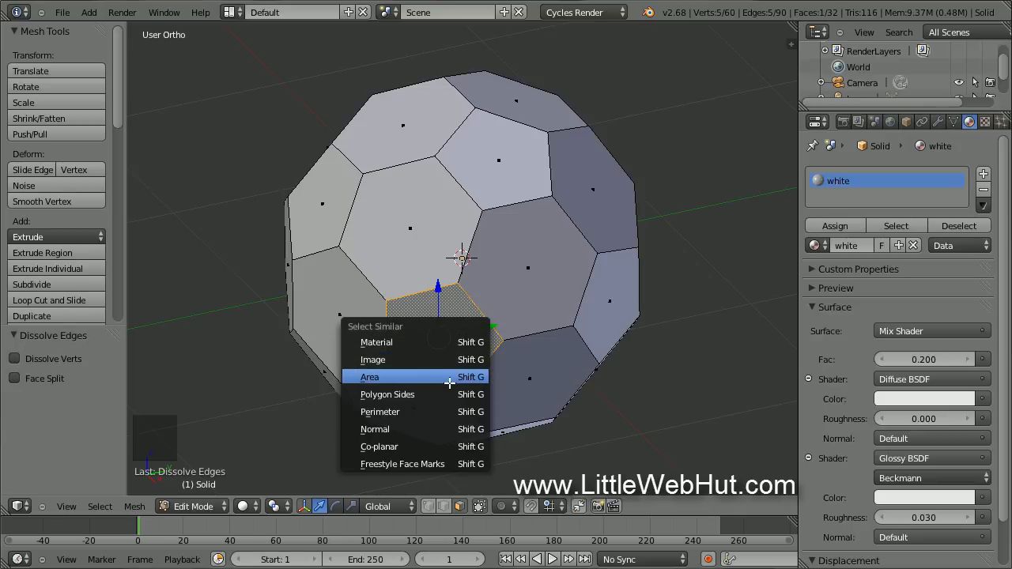
{"action": "left_click", "coordinate": [449, 382]}
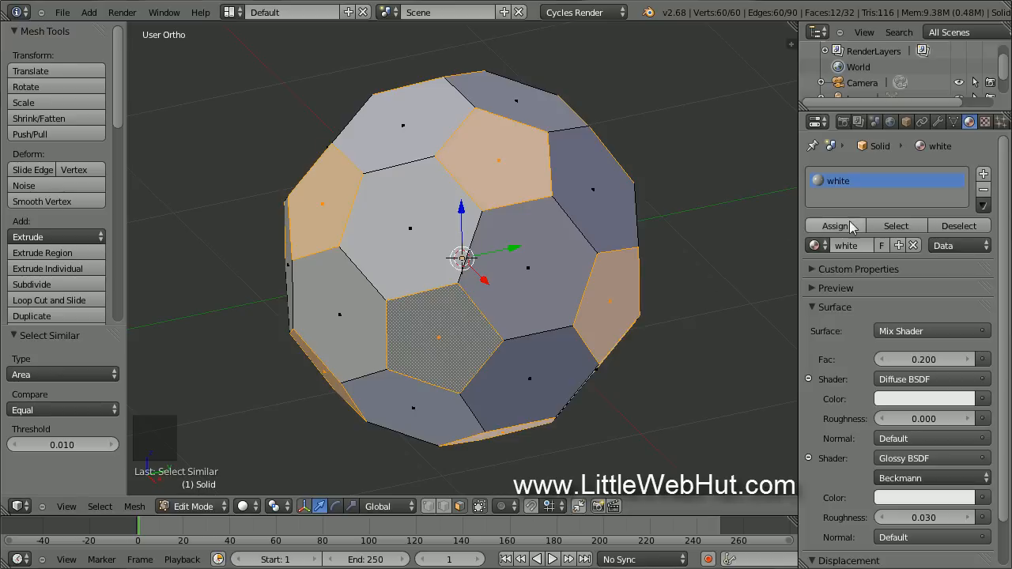
Add a second material slot holding an independent copy of white, renamed 'black'.
{"action": "left_click", "coordinate": [985, 174]}
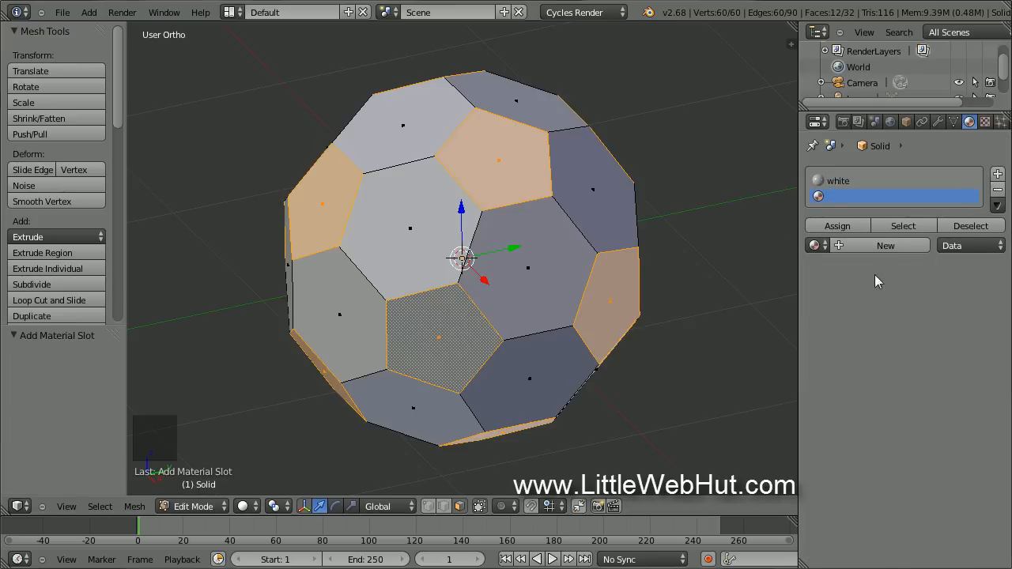
{"action": "left_click", "coordinate": [814, 247]}
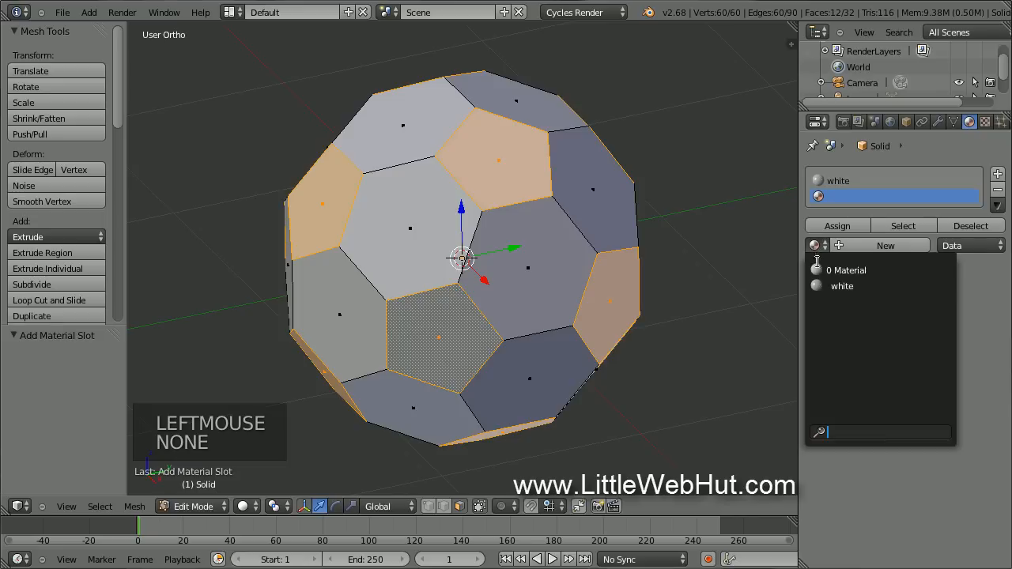
{"action": "left_click", "coordinate": [874, 286]}
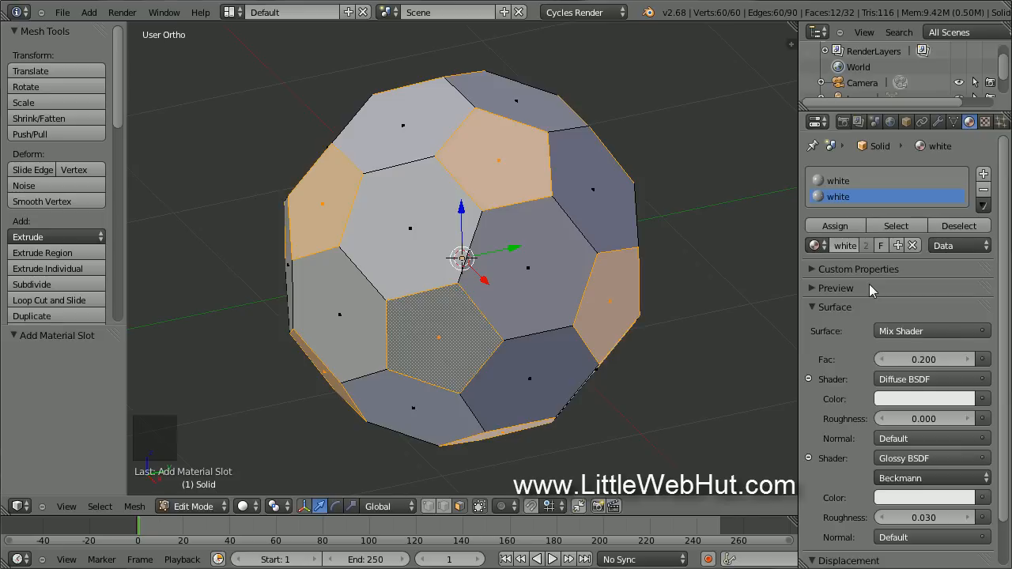
{"action": "left_click", "coordinate": [898, 245]}
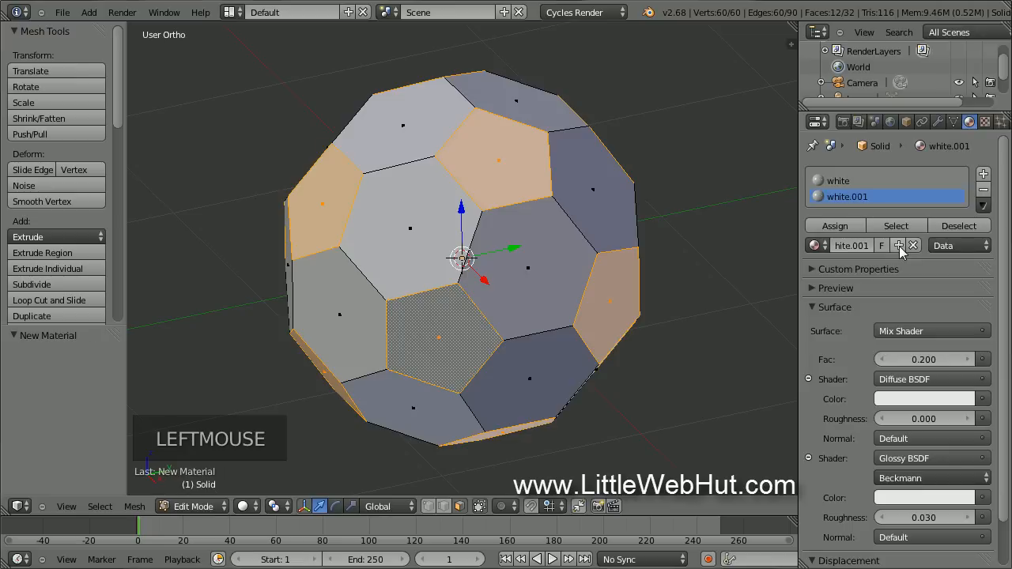
{"action": "double_click", "coordinate": [859, 248]}
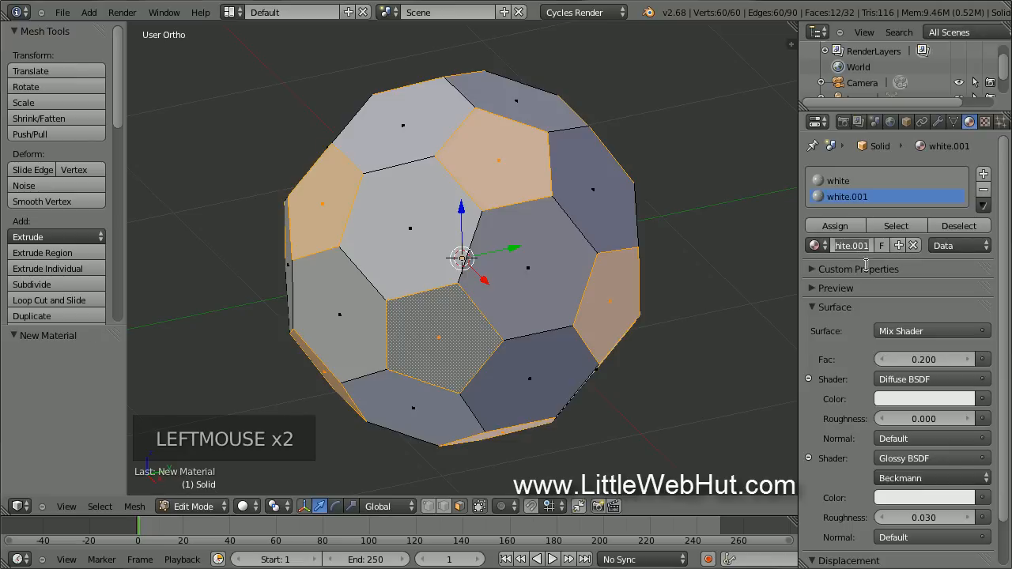
{"action": "type", "text": "ck"}
{"action": "key", "text": "Return"}
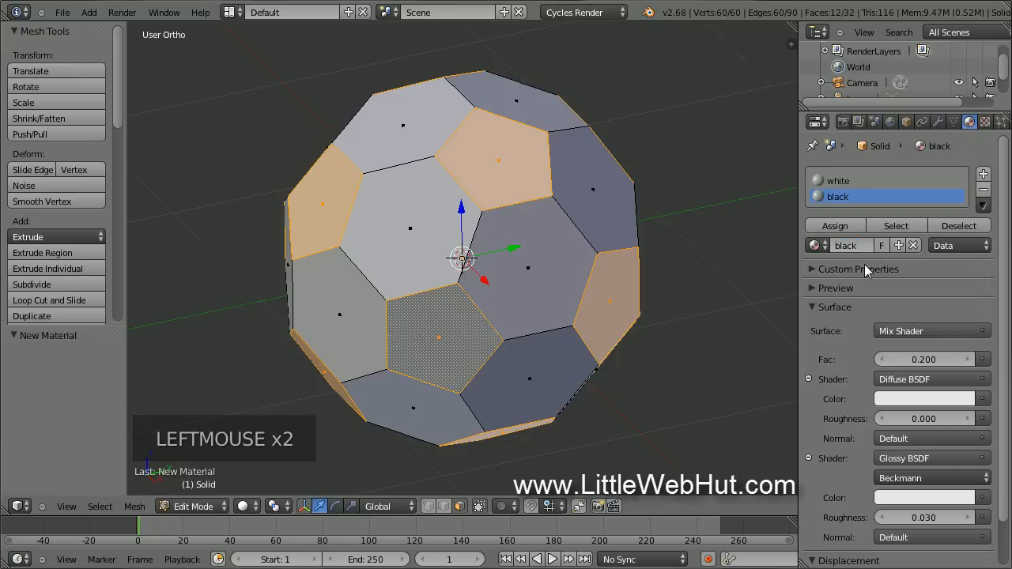
Set the black material's diffuse colour to pure black and its glossy colour to about 0.2 grey.
{"action": "left_click", "coordinate": [942, 398]}
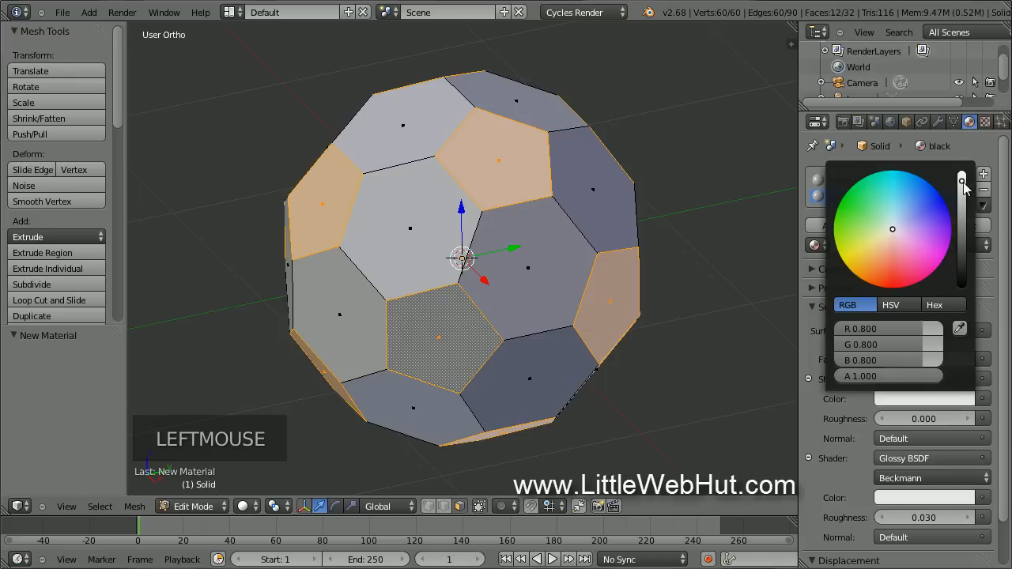
{"action": "left_click_drag", "start_coordinate": [964, 186], "coordinate": [964, 301]}
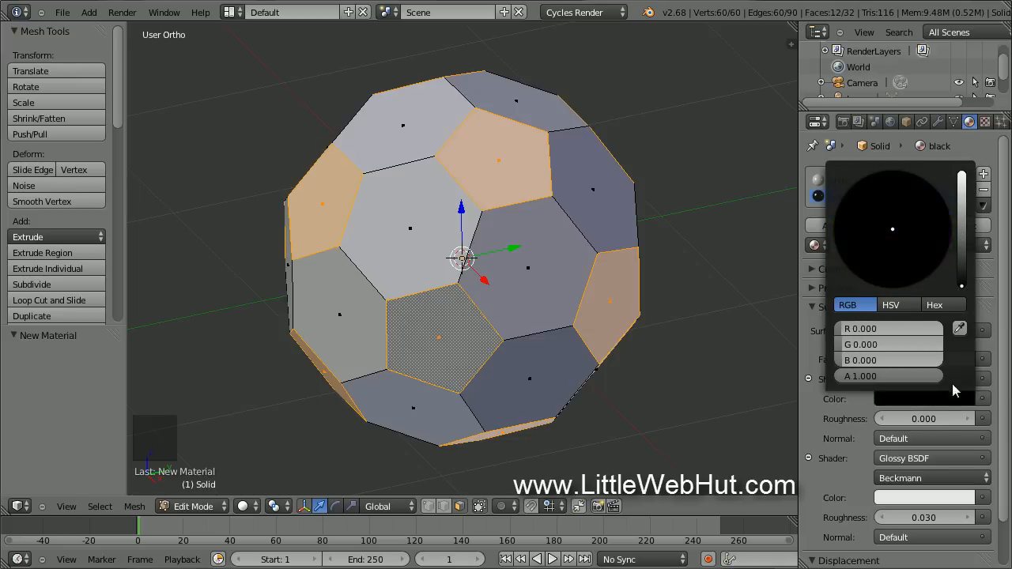
{"action": "left_click", "coordinate": [933, 496]}
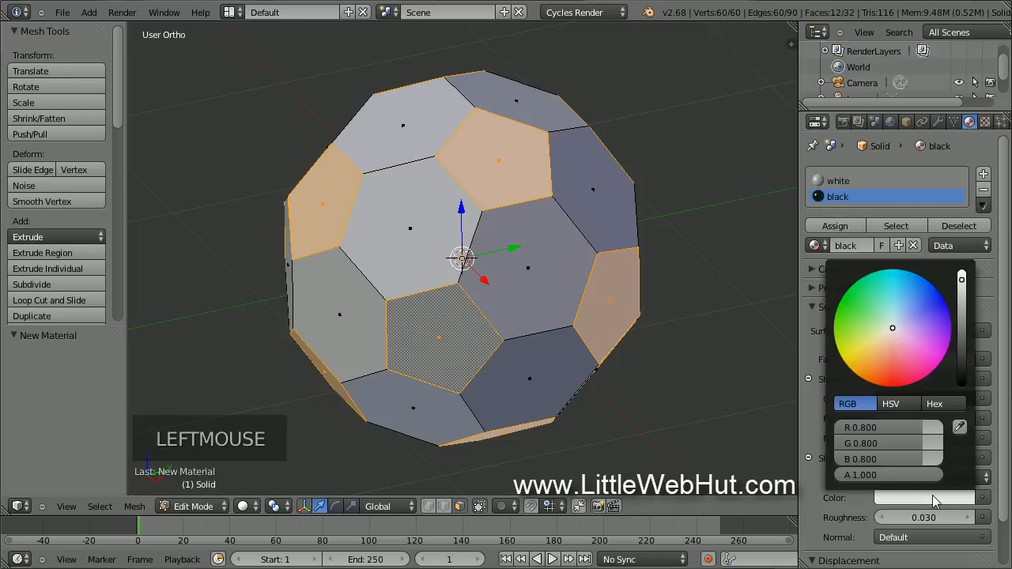
{"action": "left_click_drag", "start_coordinate": [962, 283], "coordinate": [964, 329]}
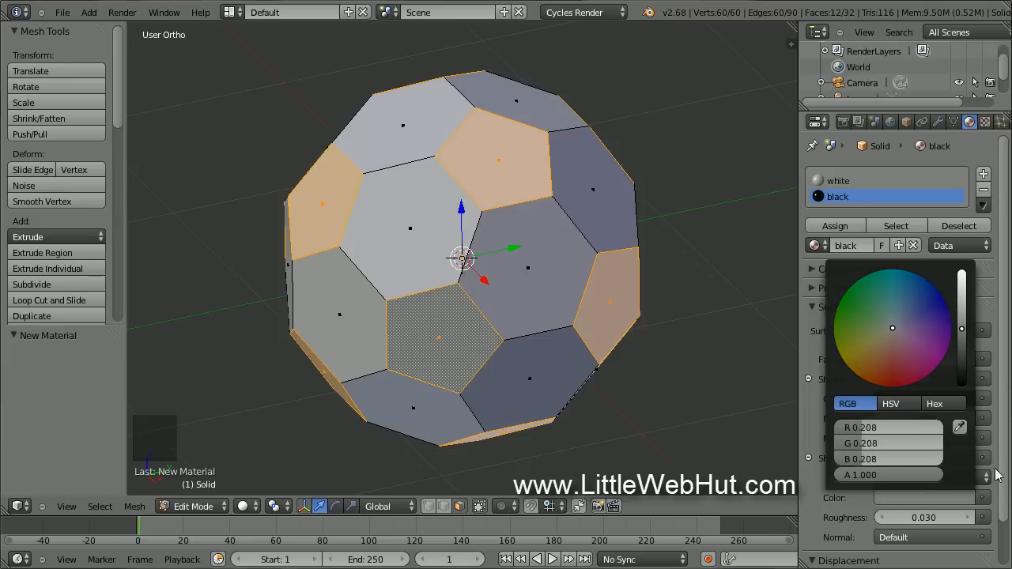
{"action": "left_click_drag", "start_coordinate": [1006, 506], "coordinate": [1007, 537]}
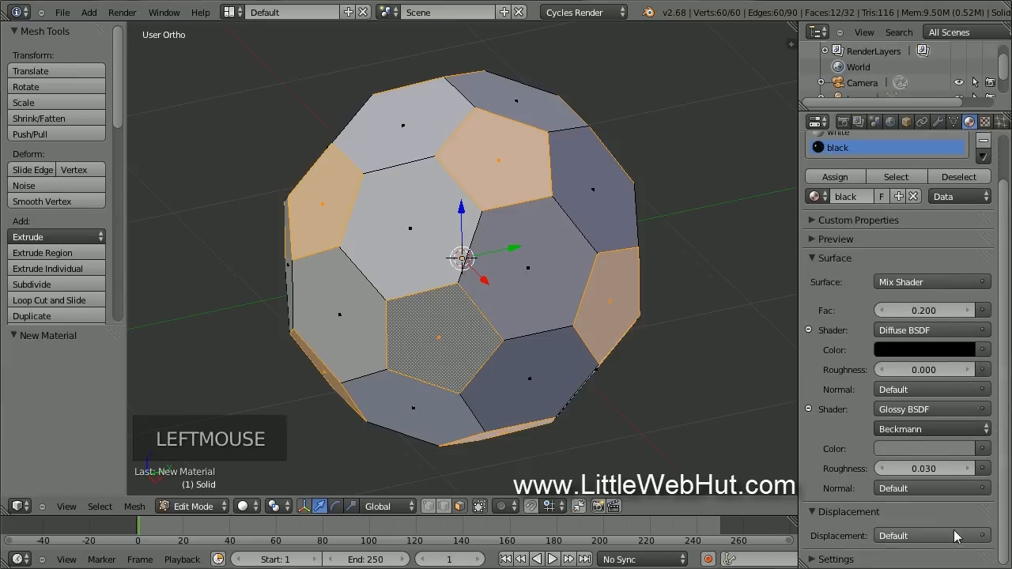
Darken the viewport colour, assign black to the selected pentagons, and return to Object Mode.
{"action": "left_click", "coordinate": [837, 562]}
{"action": "left_click_drag", "start_coordinate": [1005, 495], "coordinate": [1004, 561]}
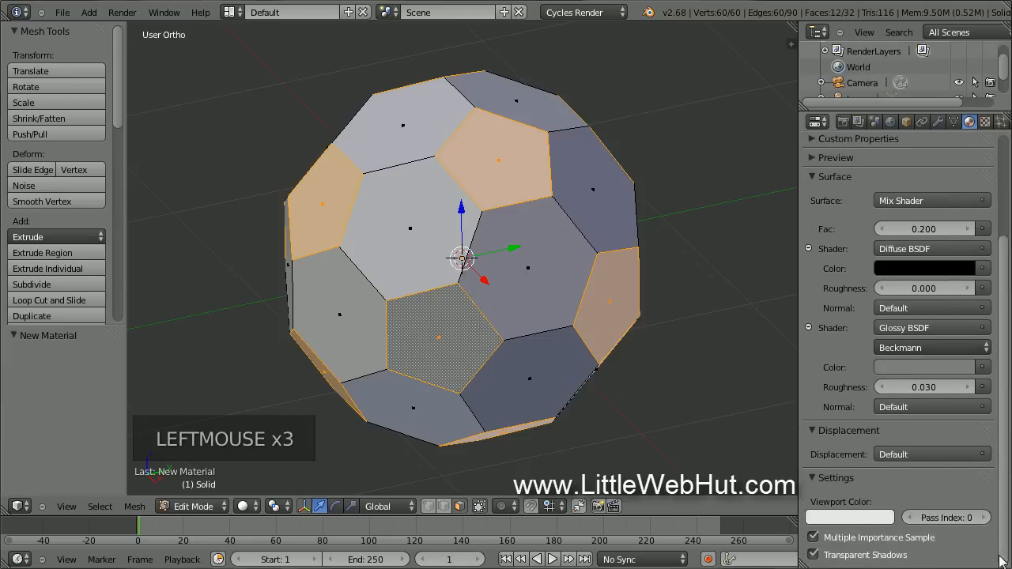
{"action": "left_click", "coordinate": [852, 521]}
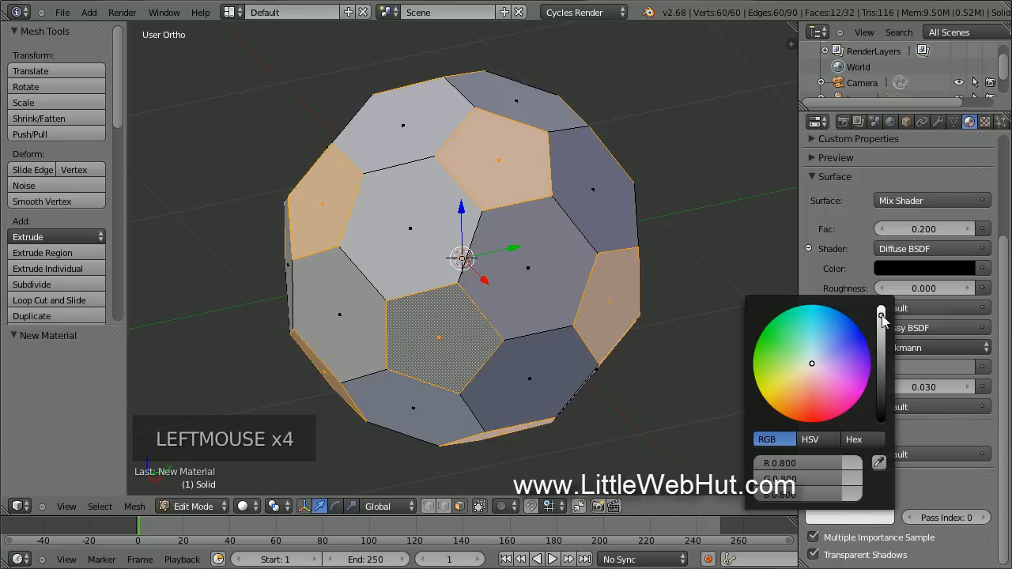
{"action": "left_click_drag", "start_coordinate": [884, 334], "coordinate": [885, 373]}
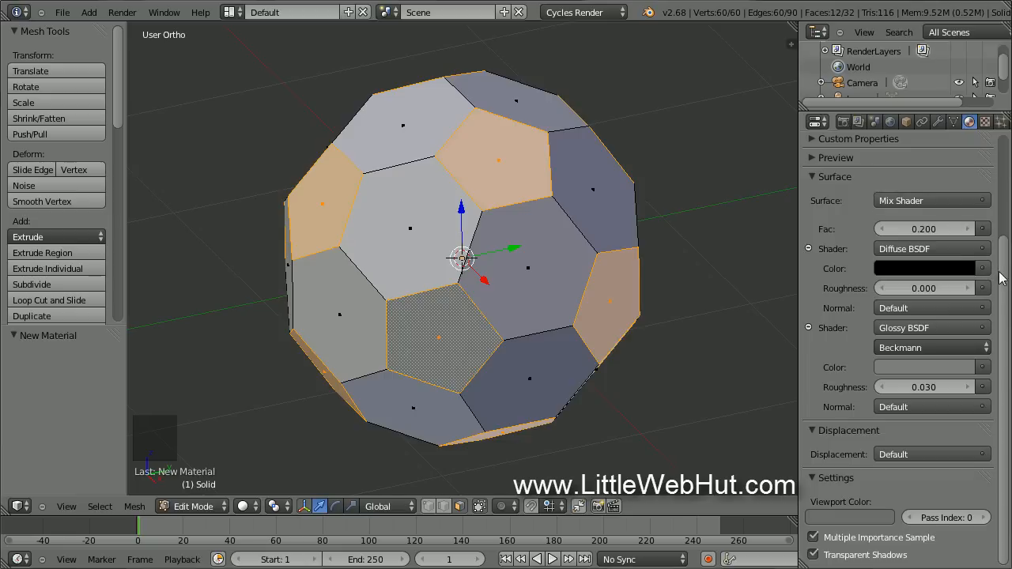
{"action": "left_click_drag", "start_coordinate": [1003, 272], "coordinate": [1002, 158]}
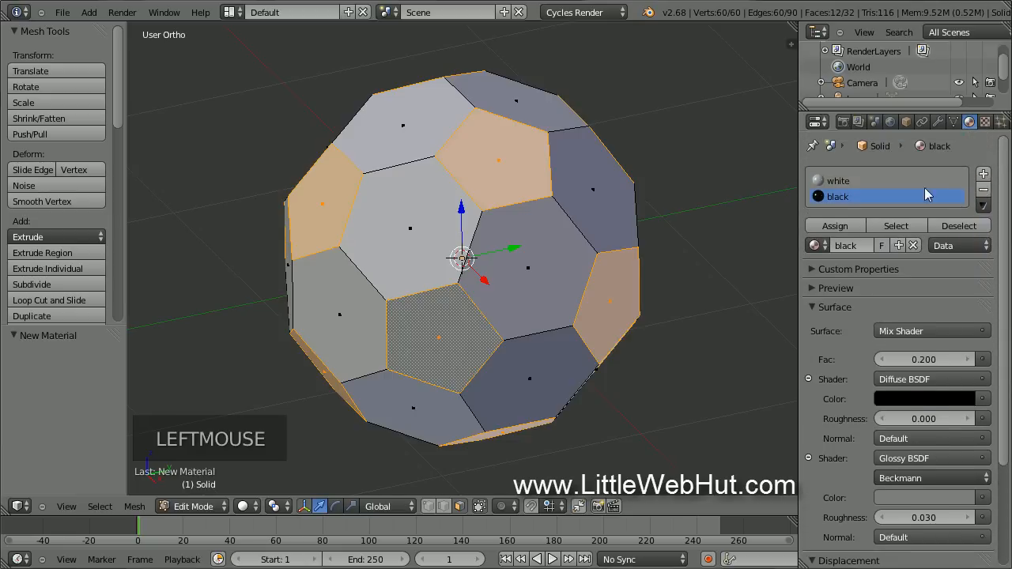
{"action": "left_click", "coordinate": [852, 227]}
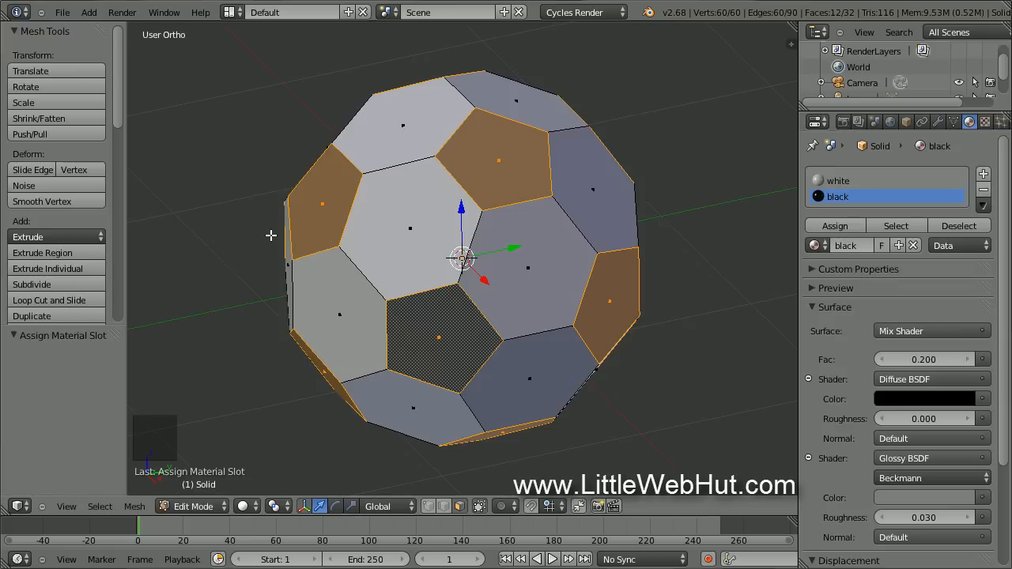
{"action": "key", "text": "Tab"}
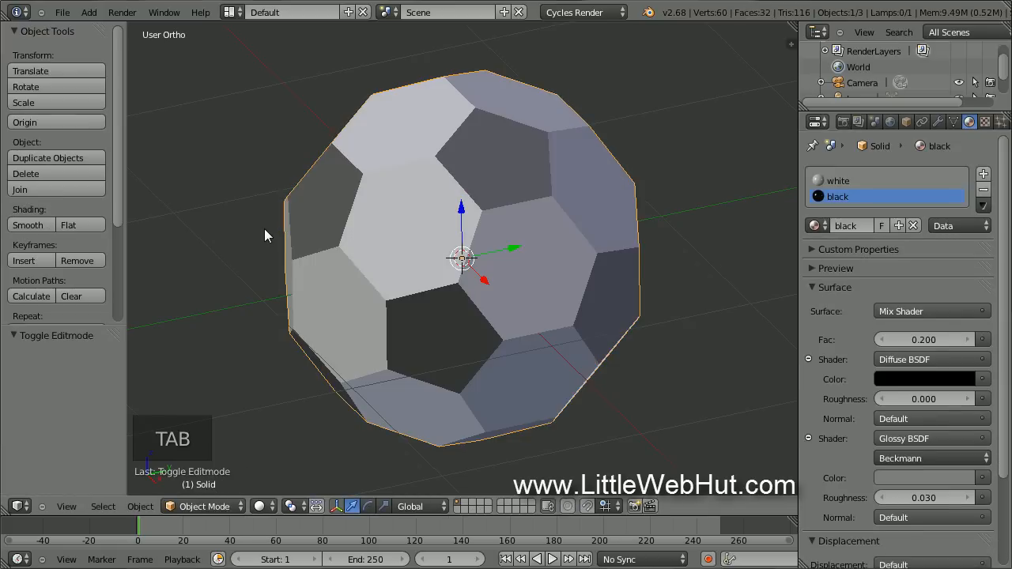
Duplicate the ball as Solid.001 placed to the right, then reselect the original in Edit Mode.
{"action": "key", "text": "shift+d"}
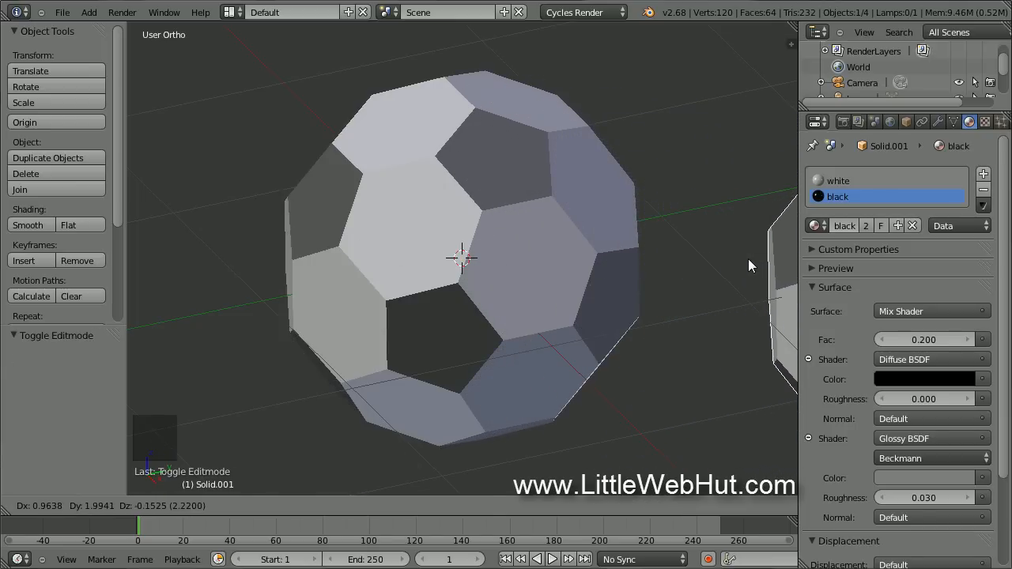
{"action": "left_click", "coordinate": [747, 259]}
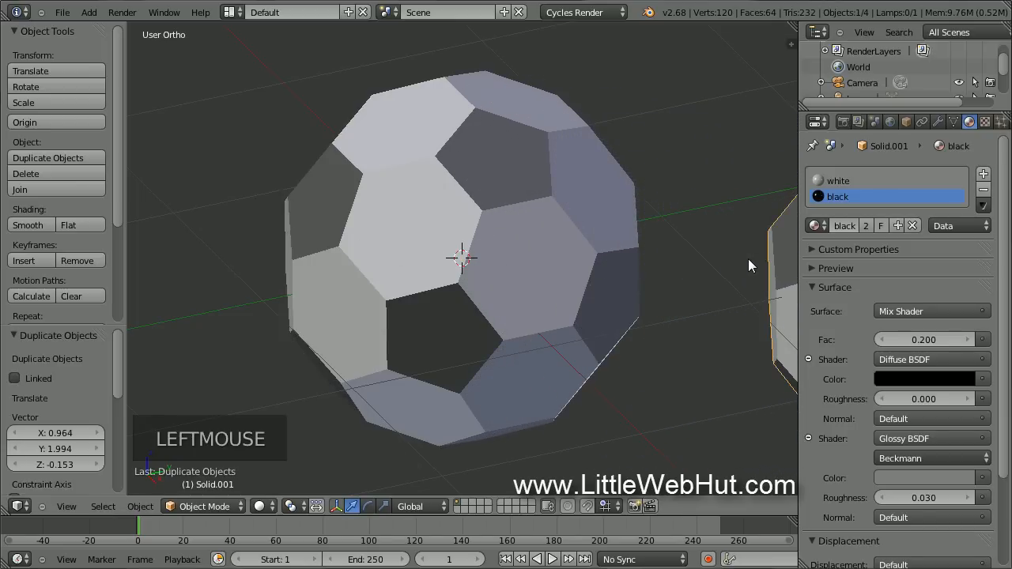
{"action": "right_click", "coordinate": [415, 217]}
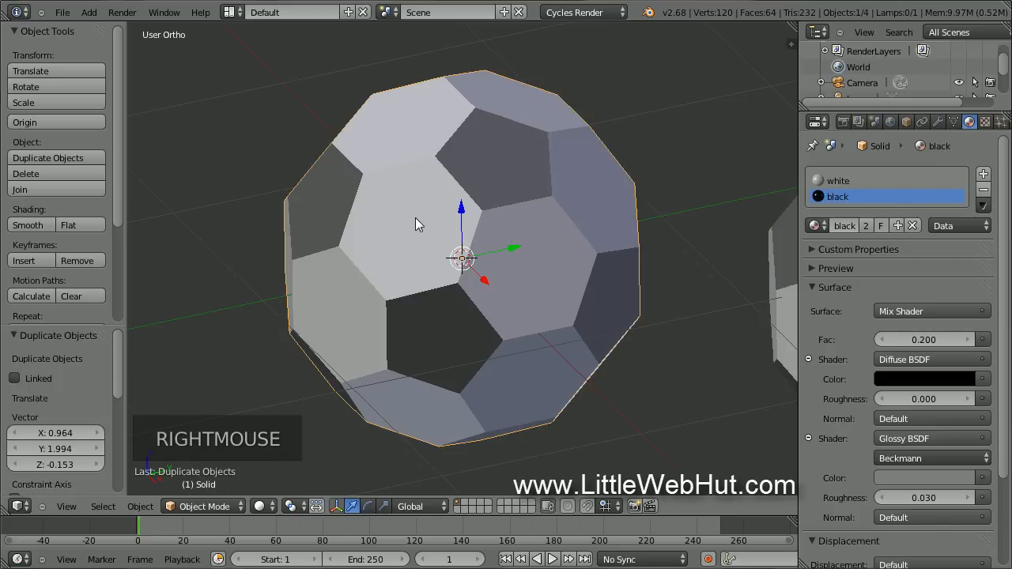
{"action": "key", "text": "Tab"}
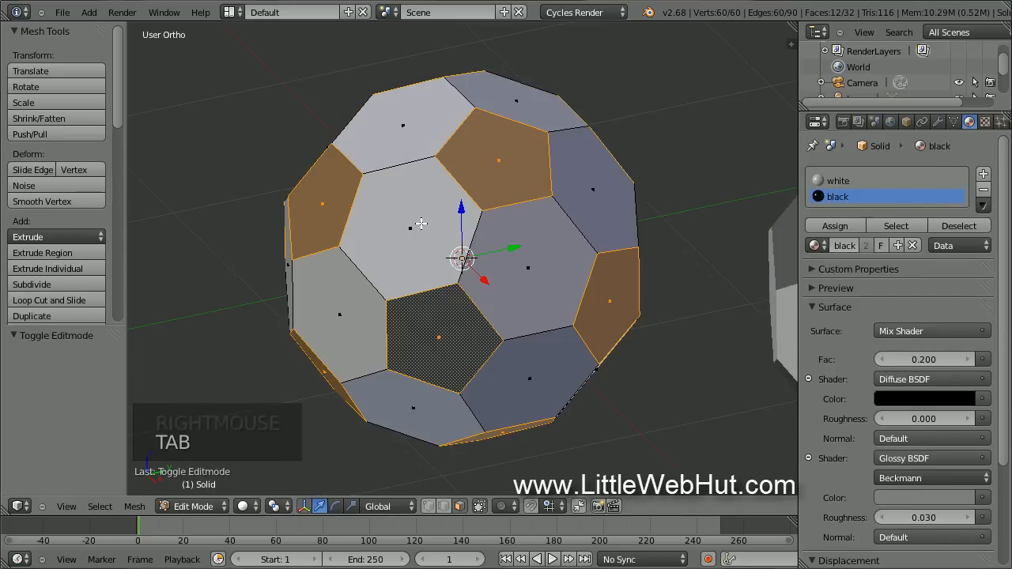
Select all faces, extrude them individually with 0 offset, and poke them into triangle fans.
{"action": "key", "text": "a"}
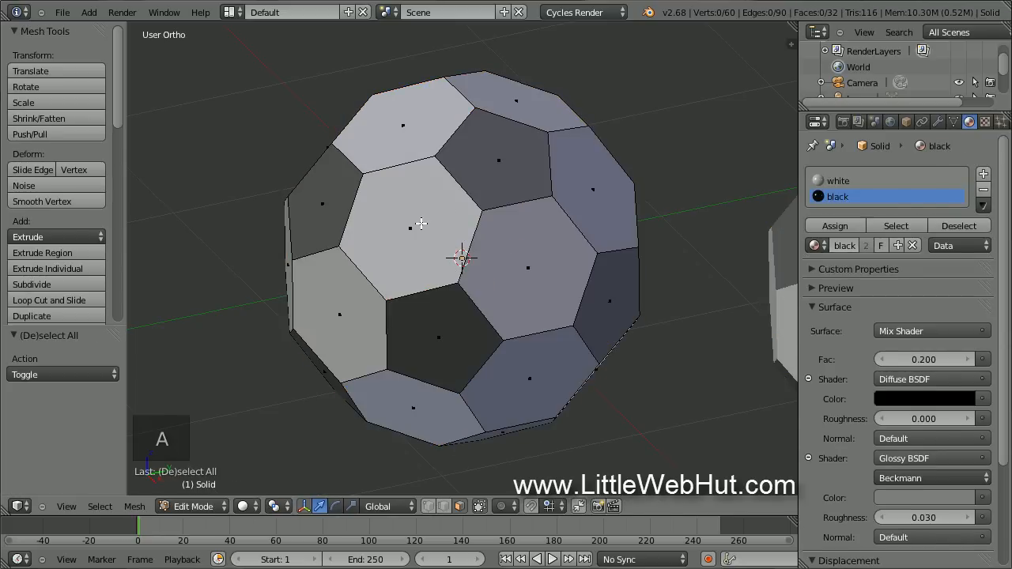
{"action": "key", "text": "a"}
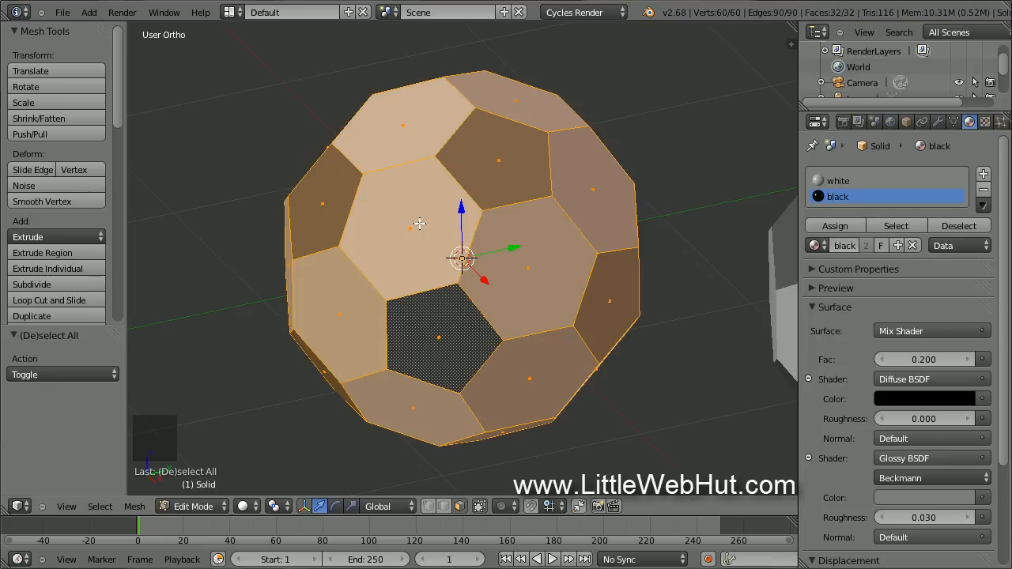
{"action": "left_click", "coordinate": [91, 270]}
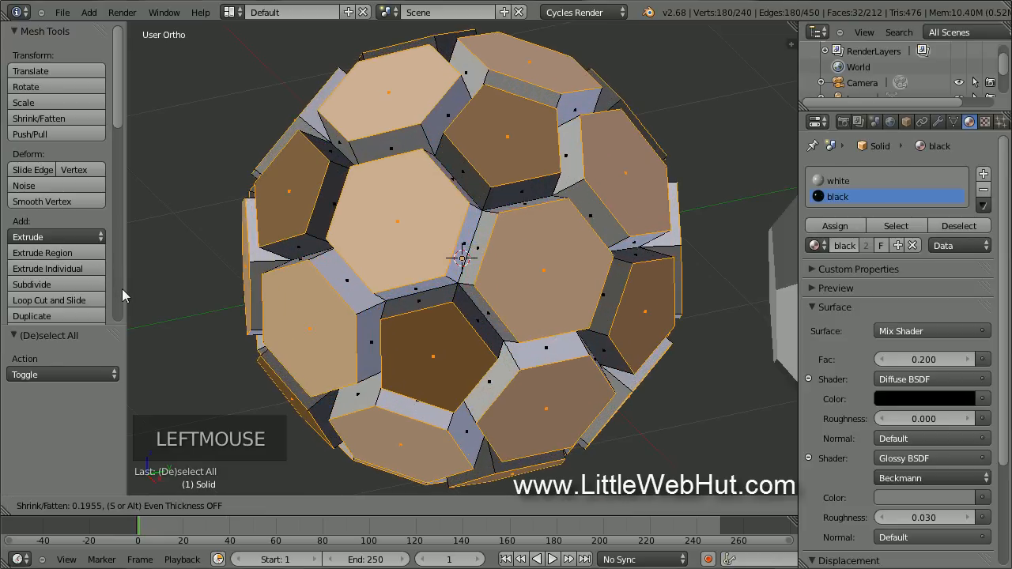
{"action": "type", "text": "0"}
{"action": "key", "text": "Return"}
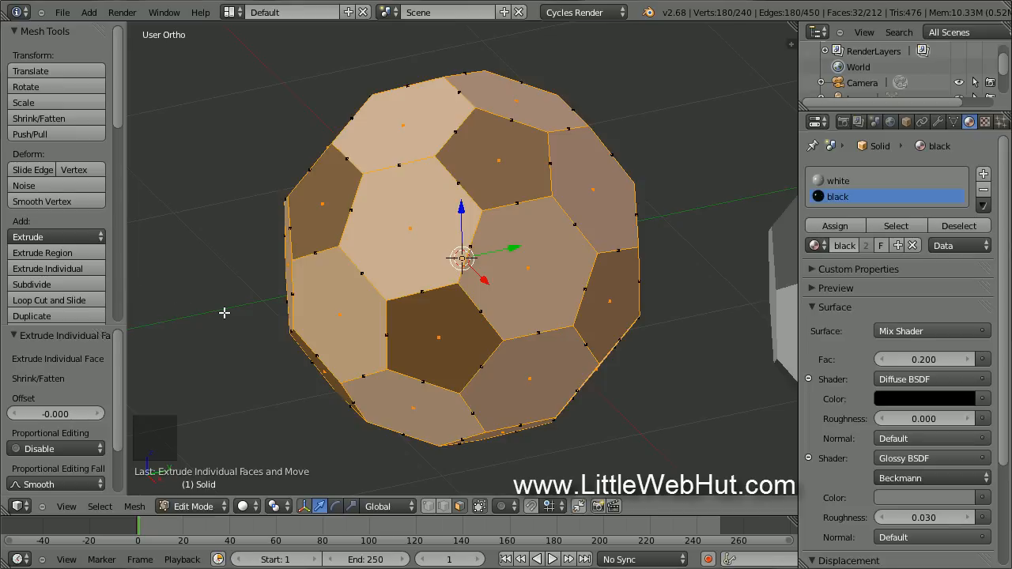
{"action": "key", "text": "alt+p"}
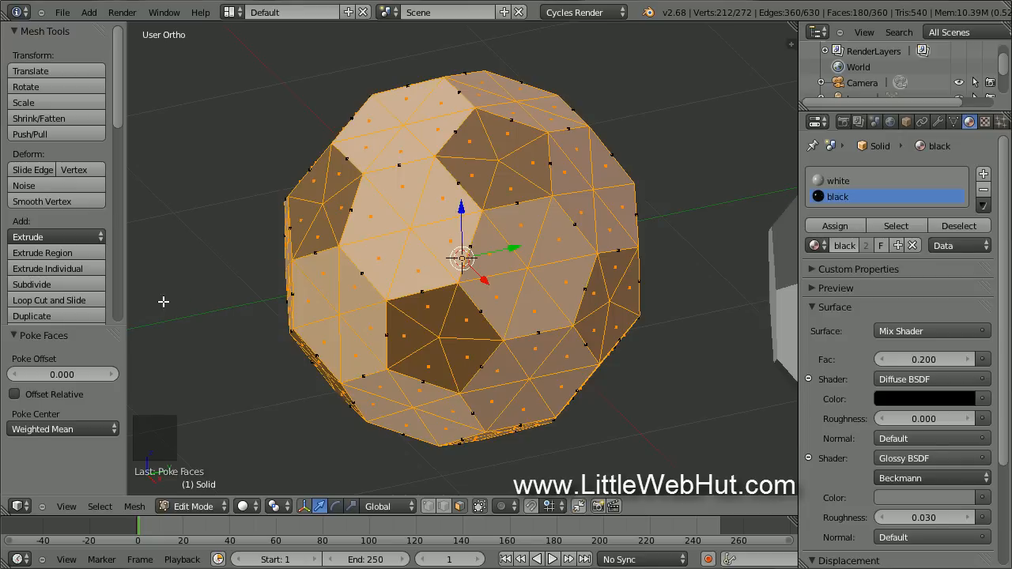
{"action": "left_click", "coordinate": [86, 281]}
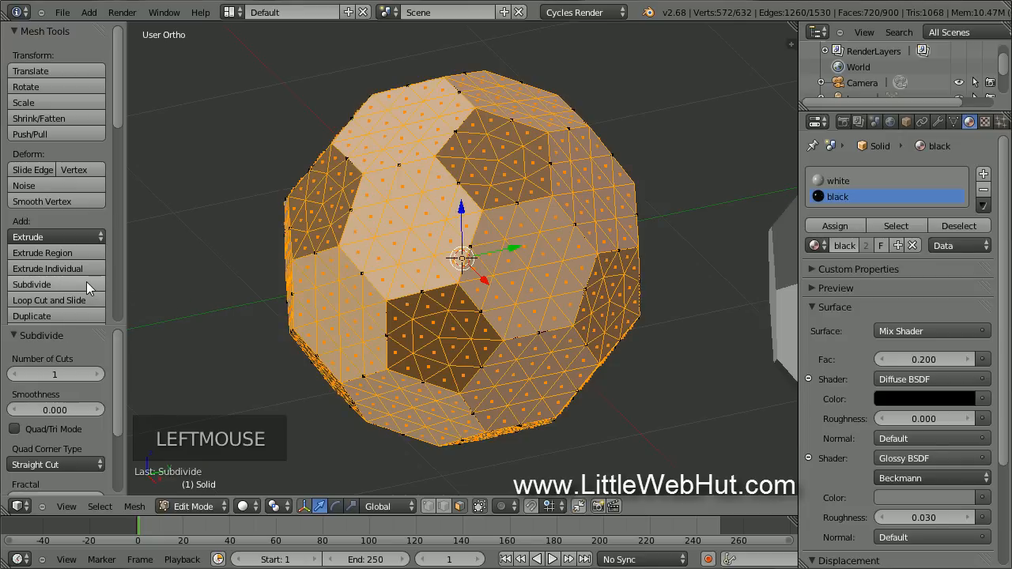
Subdivide with 8 cuts, shrink the selection twice, scale the panels by 1.2, and smooth vertices.
{"action": "left_click", "coordinate": [58, 372]}
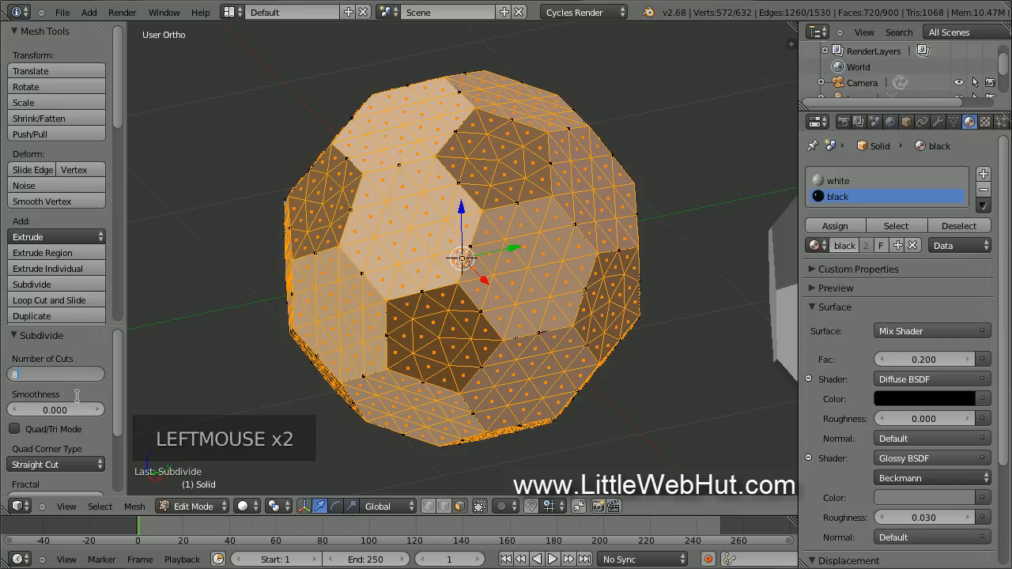
{"action": "key", "text": "Return"}
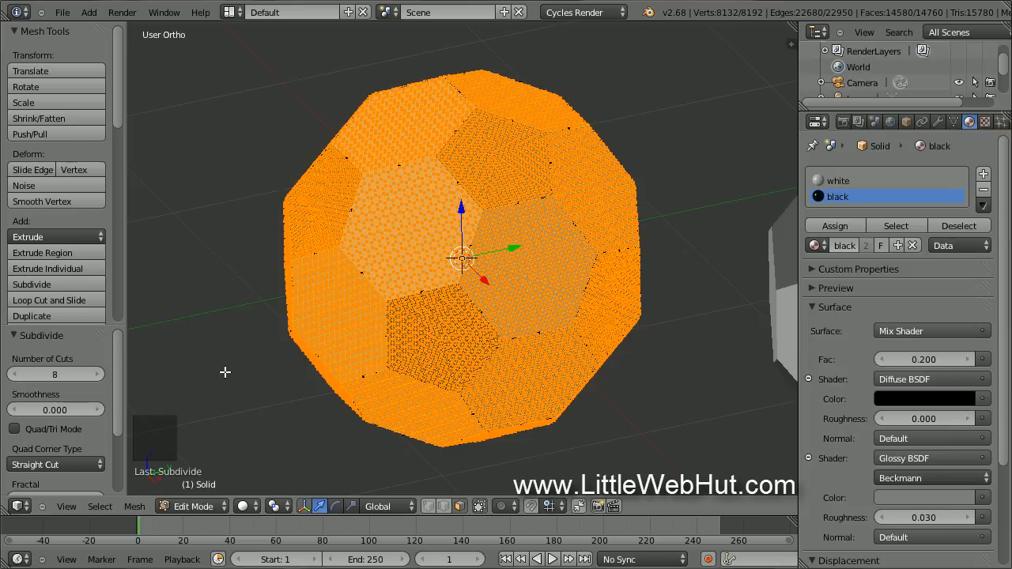
{"action": "key", "text": "ctrl+KP_Subtract"}
{"action": "key", "text": "ctrl+KP_Subtract"}
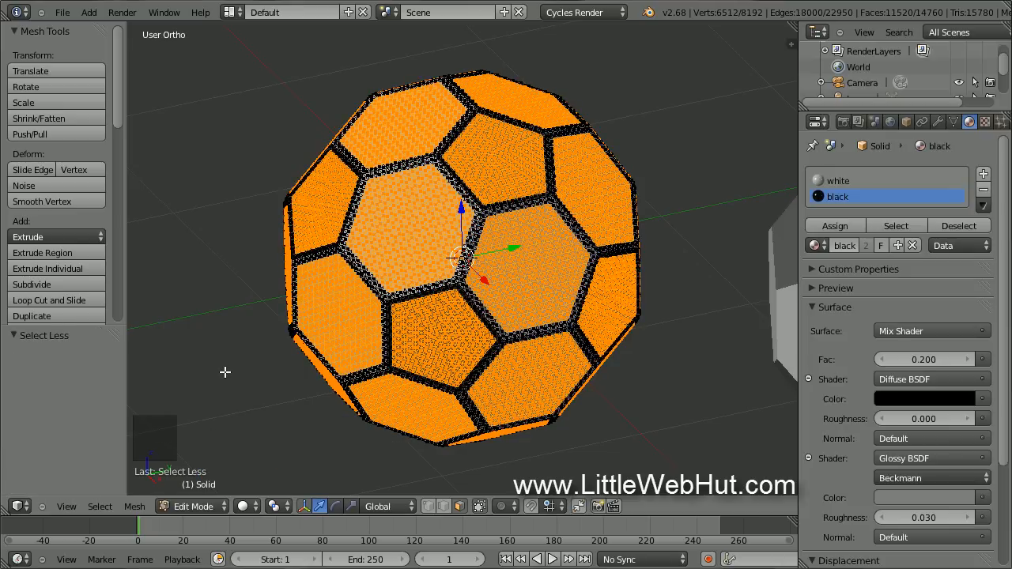
{"action": "type", "text": "s1"}
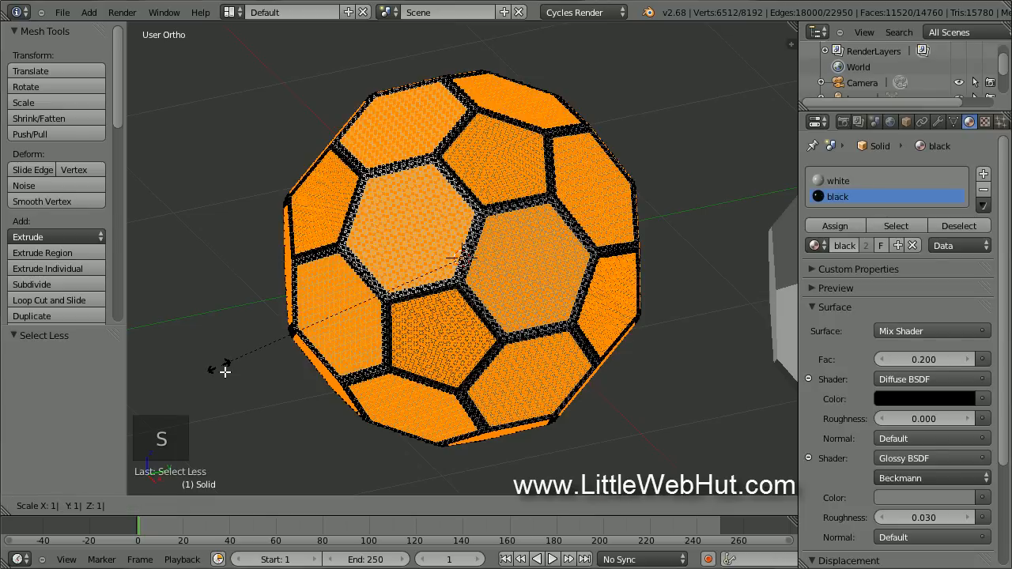
{"action": "type", "text": ".2"}
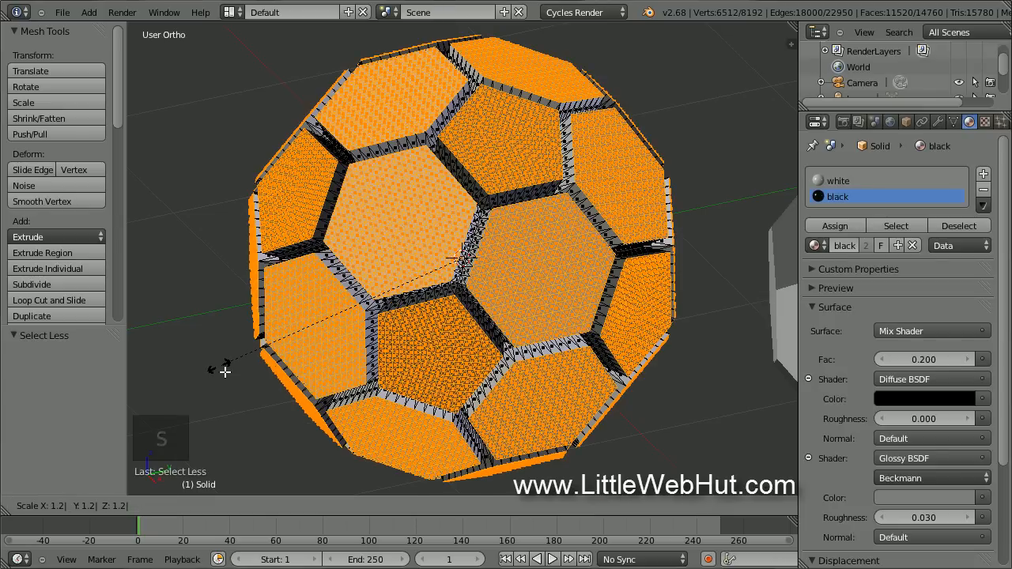
{"action": "key", "text": "Return"}
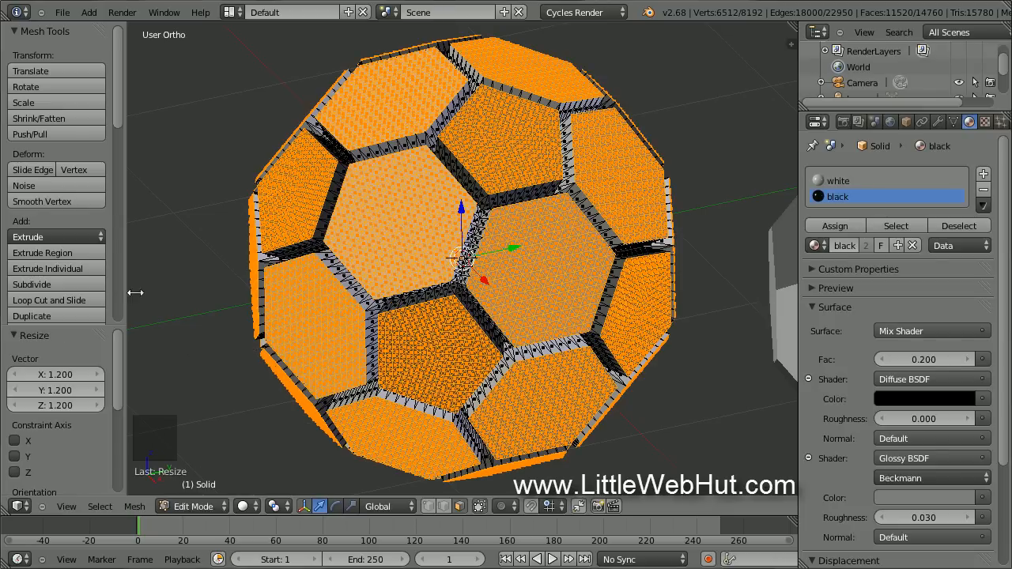
{"action": "left_click", "coordinate": [82, 201]}
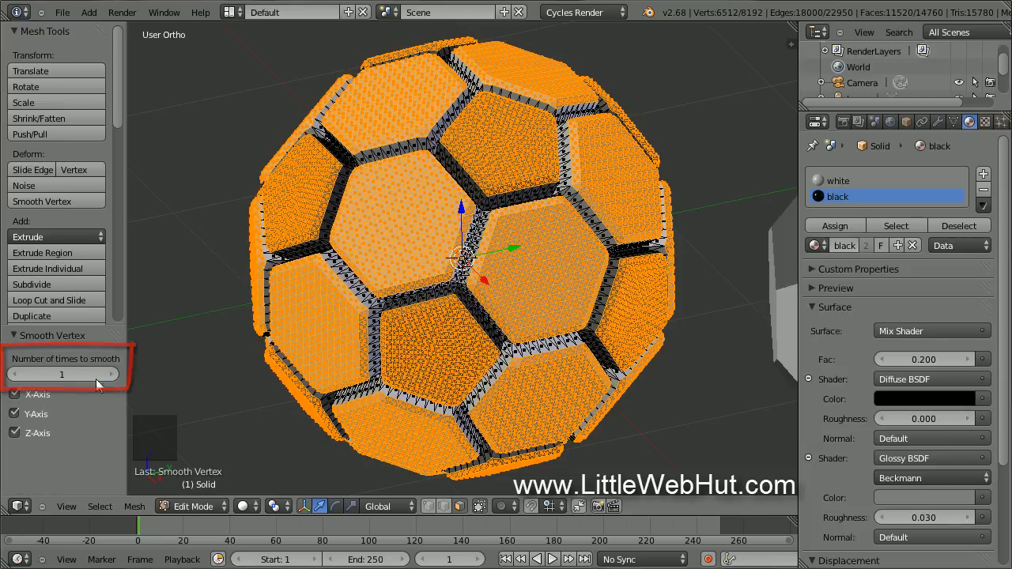
{"action": "key", "text": "Tab"}
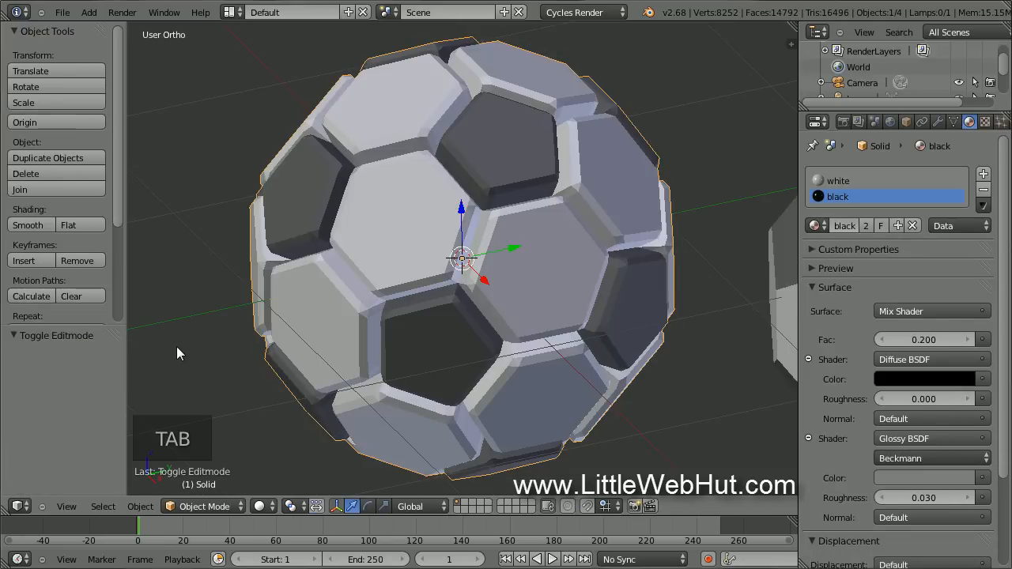
Smooth-shade the ball and add a Cast modifier with factor 0.9.
{"action": "left_click", "coordinate": [45, 226]}
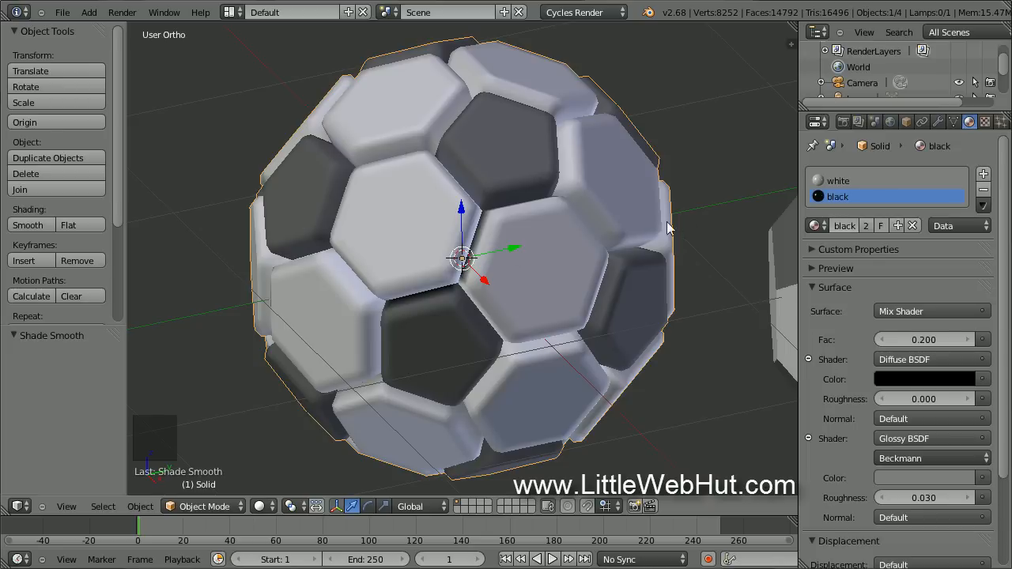
{"action": "left_click", "coordinate": [938, 122]}
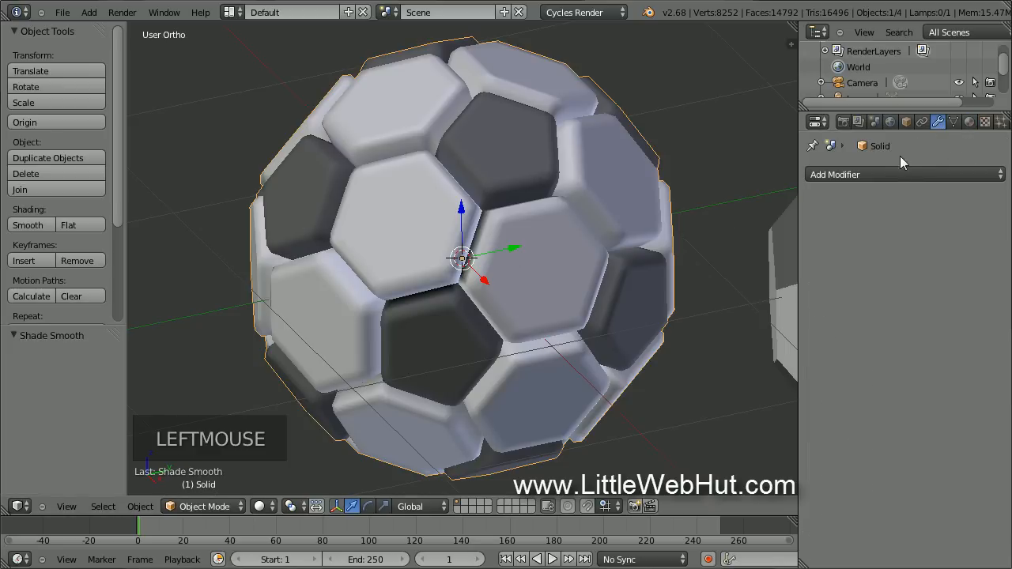
{"action": "left_click", "coordinate": [888, 173]}
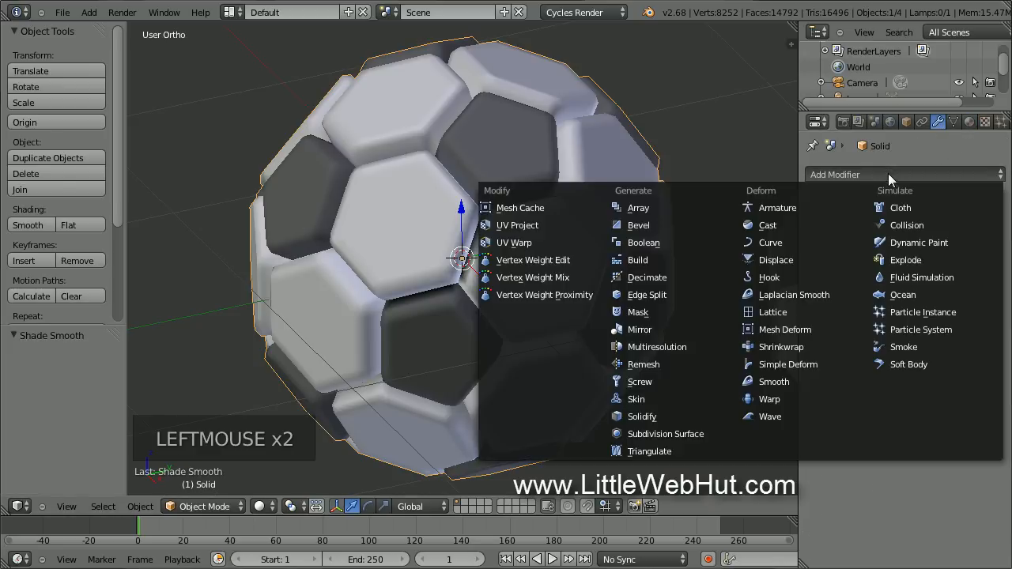
{"action": "left_click", "coordinate": [787, 226]}
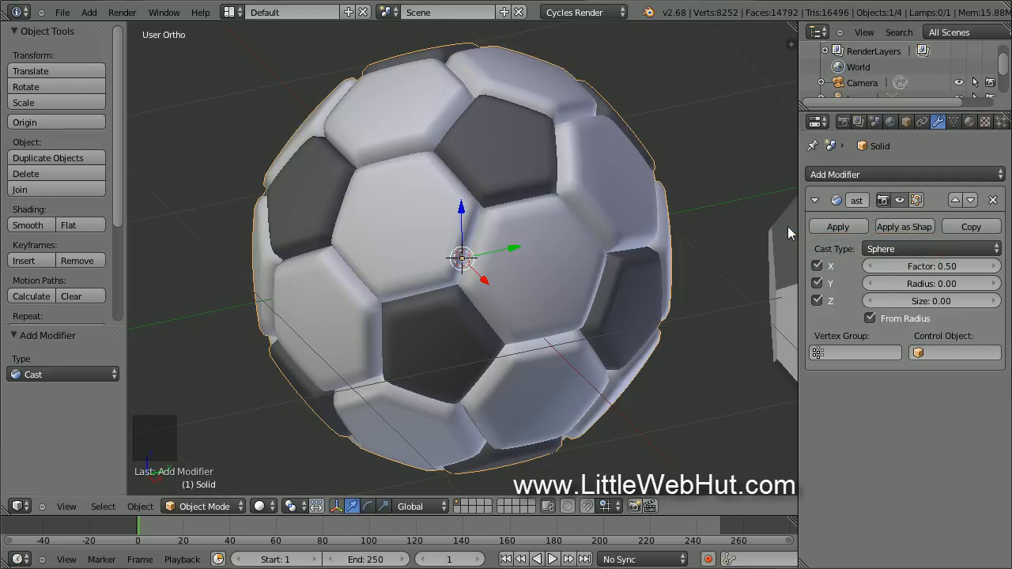
{"action": "left_click", "coordinate": [932, 269]}
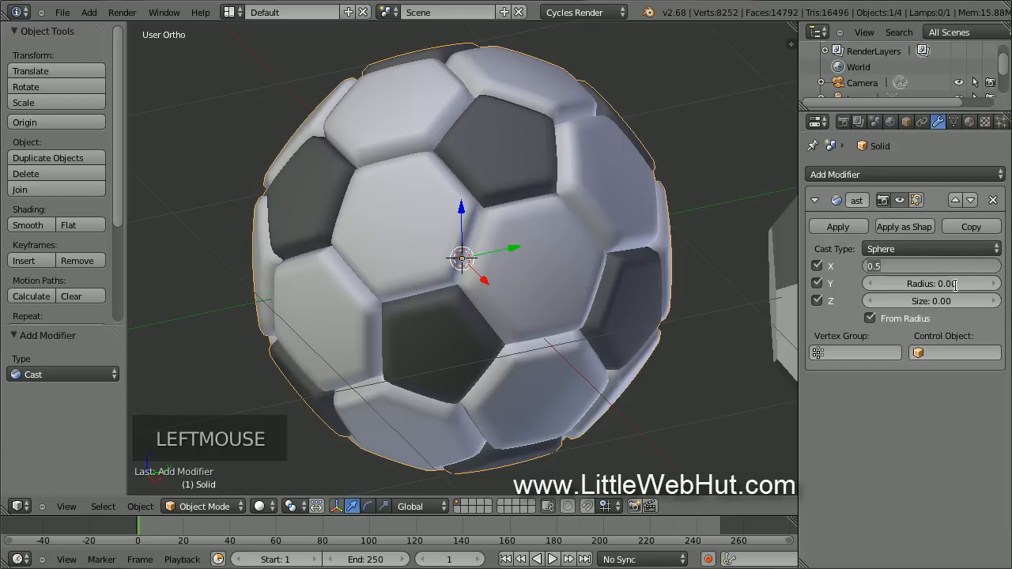
{"action": "type", "text": "0.9"}
{"action": "key", "text": "Return"}
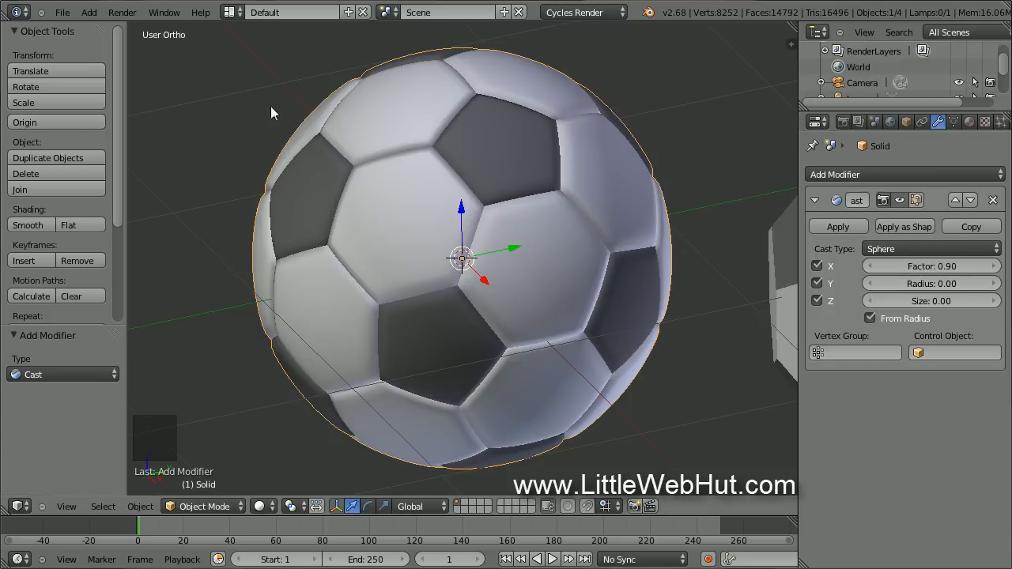
Use Save As to store the scene under the file name ball.blend in C:\demo.
{"action": "left_click", "coordinate": [65, 13]}
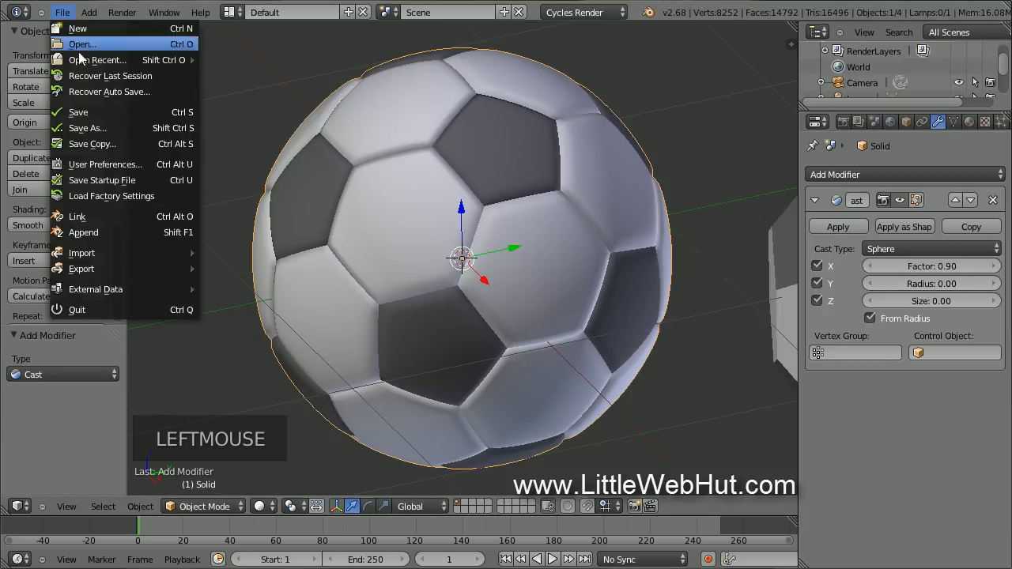
{"action": "left_click", "coordinate": [121, 127]}
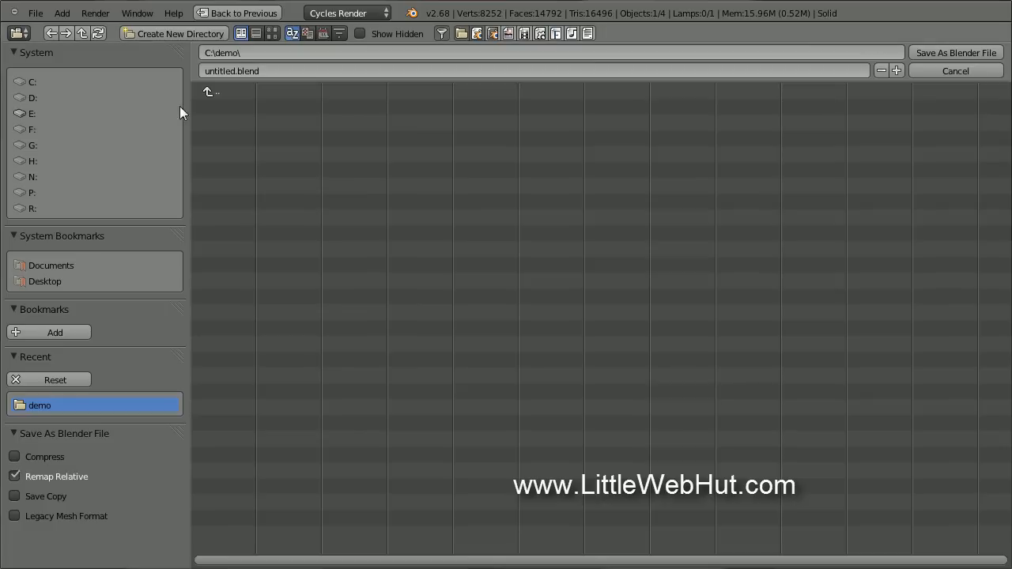
{"action": "double_click", "coordinate": [221, 72]}
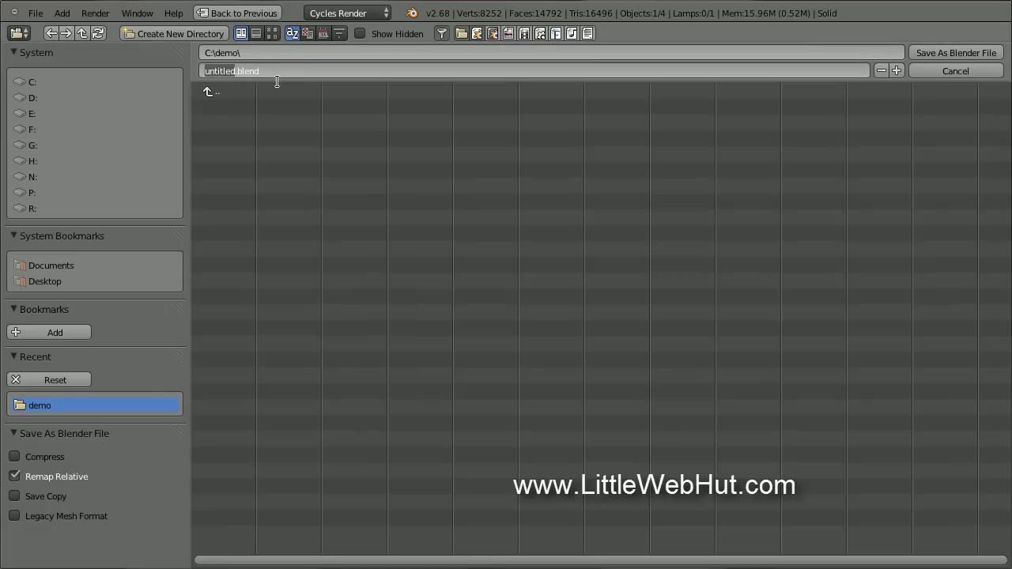
{"action": "type", "text": "ball"}
{"action": "key", "text": "Return"}
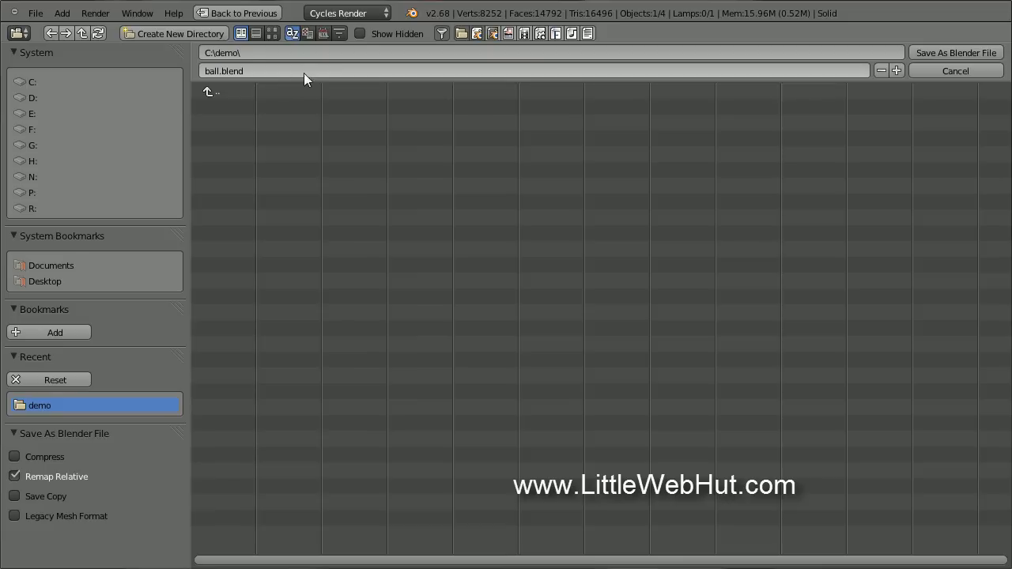
{"action": "left_click", "coordinate": [937, 52]}
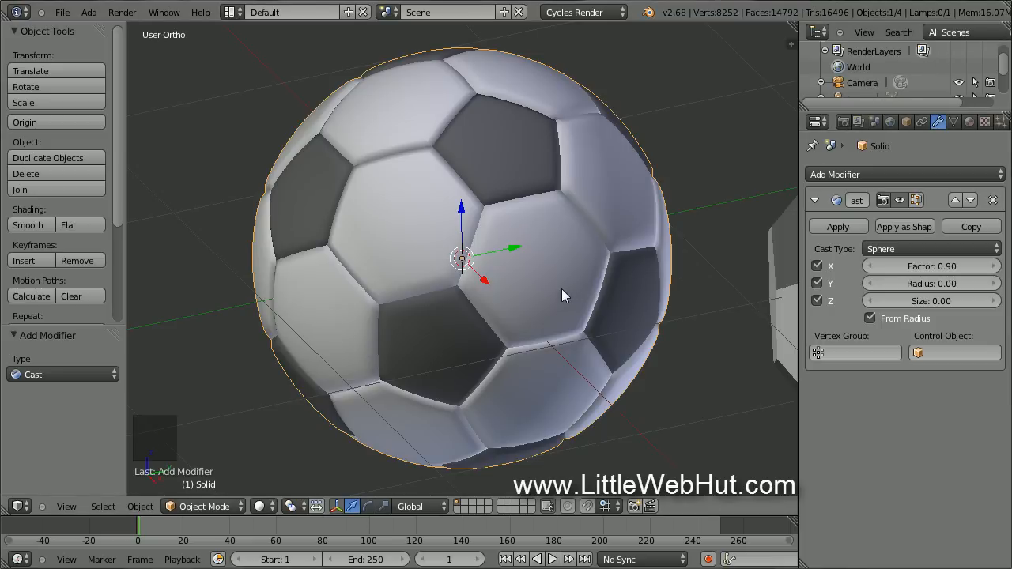
In Edit Mode on Solid.001, delete only its faces and select all remaining edges.
{"action": "middle_click_drag", "start_coordinate": [562, 290], "coordinate": [83, 267], "text": "shift"}
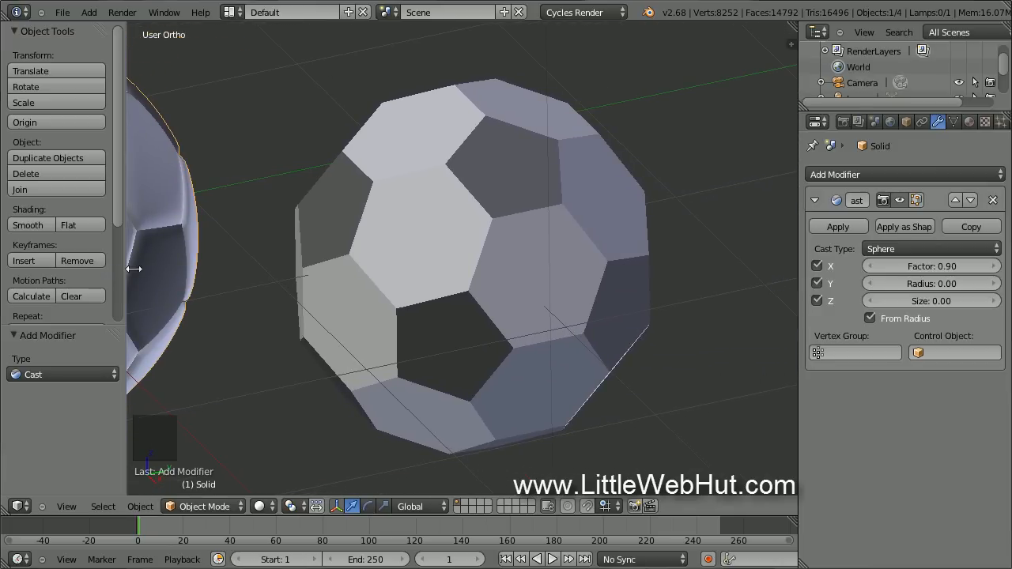
{"action": "right_click", "coordinate": [407, 237]}
{"action": "key", "text": "Tab"}
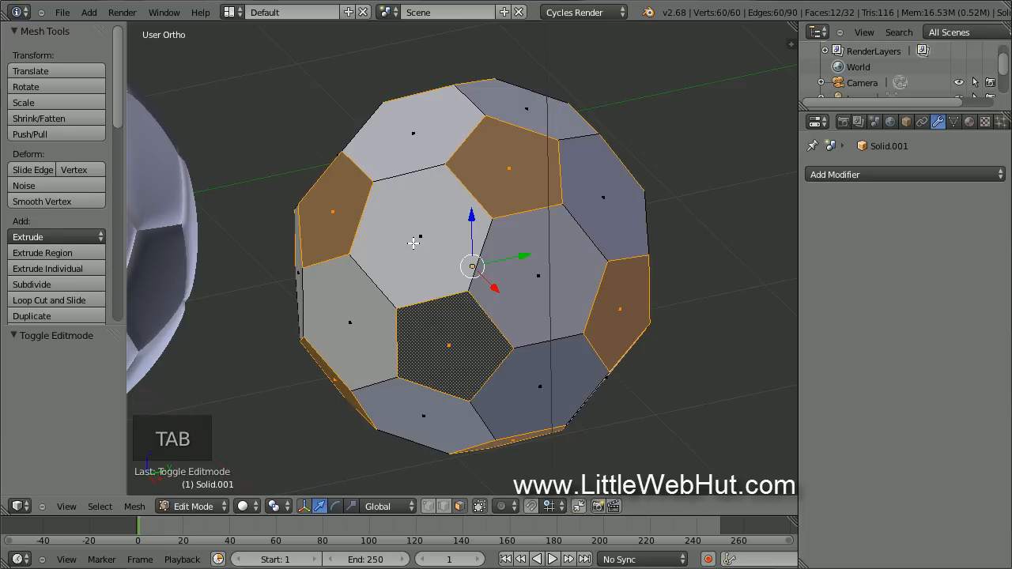
{"action": "key", "text": "a"}
{"action": "key", "text": "a"}
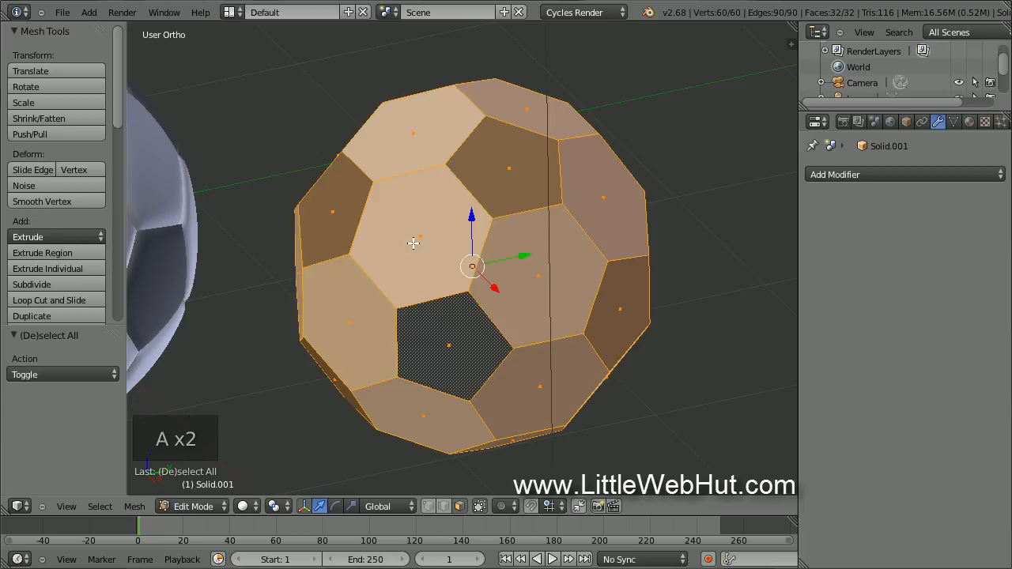
{"action": "key", "text": "x"}
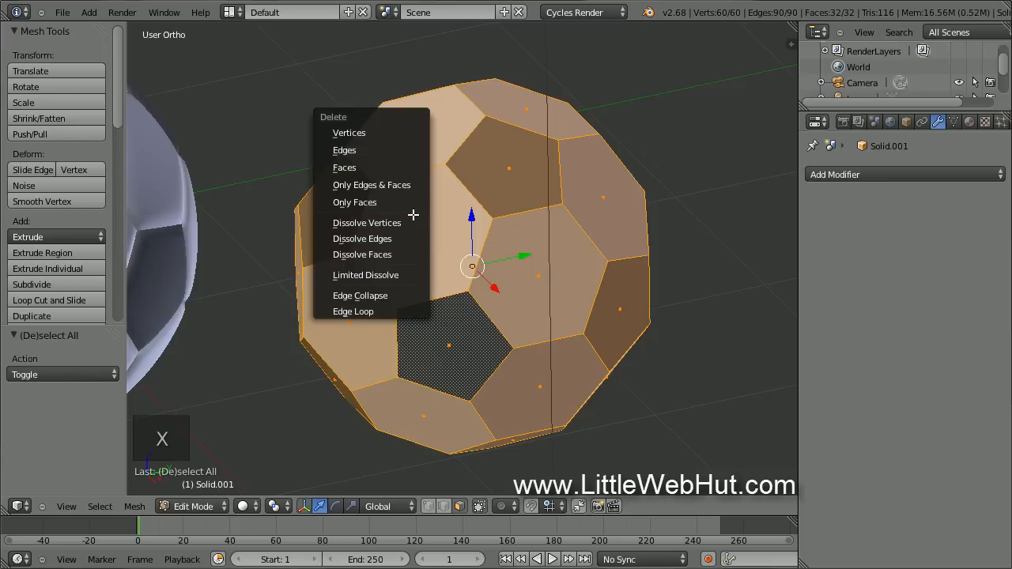
{"action": "left_click", "coordinate": [413, 211]}
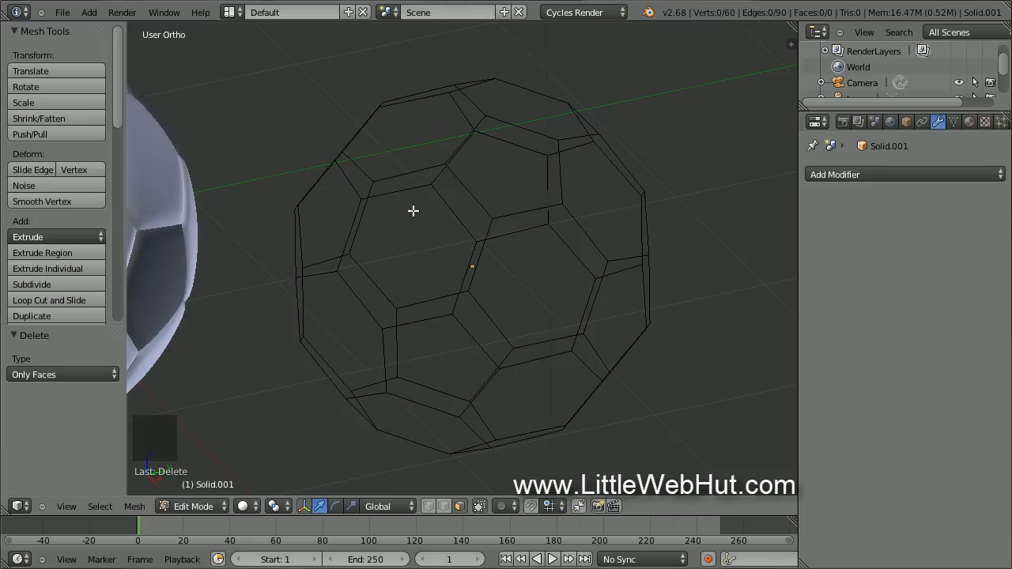
{"action": "key", "text": "a"}
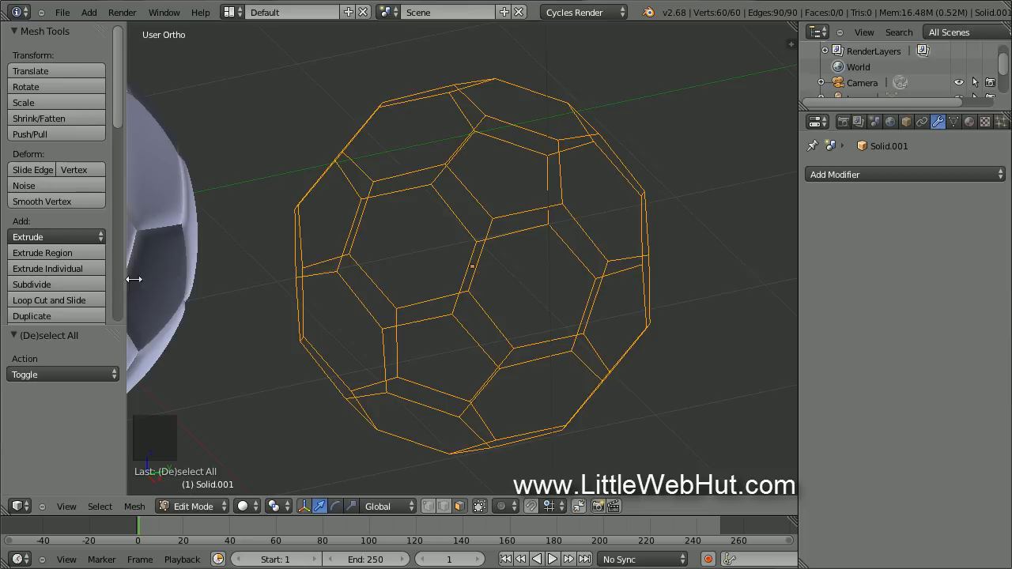
Subdivide the selected edges with 24 cuts.
{"action": "left_click", "coordinate": [83, 284]}
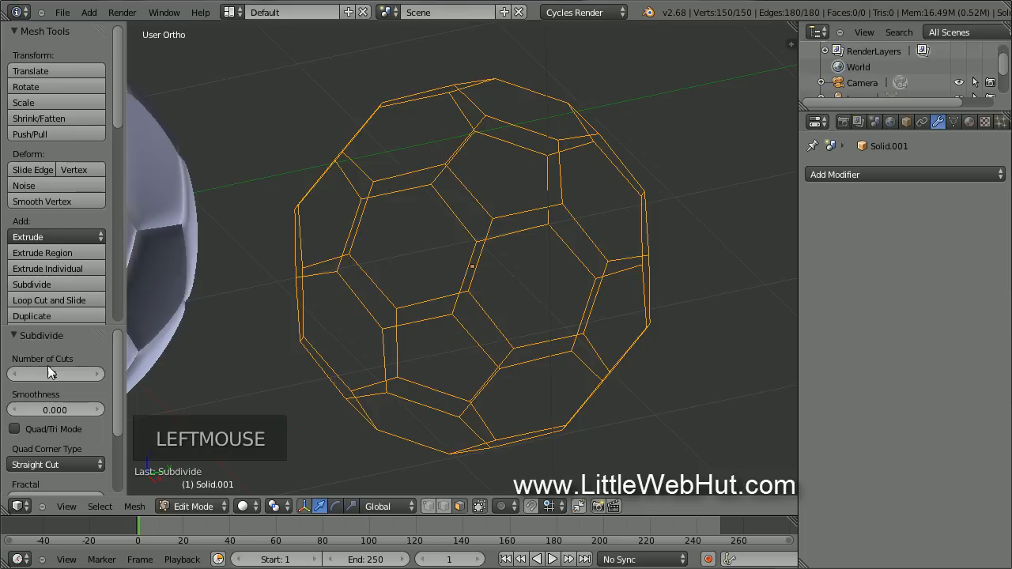
{"action": "left_click", "coordinate": [54, 374]}
{"action": "type", "text": "24"}
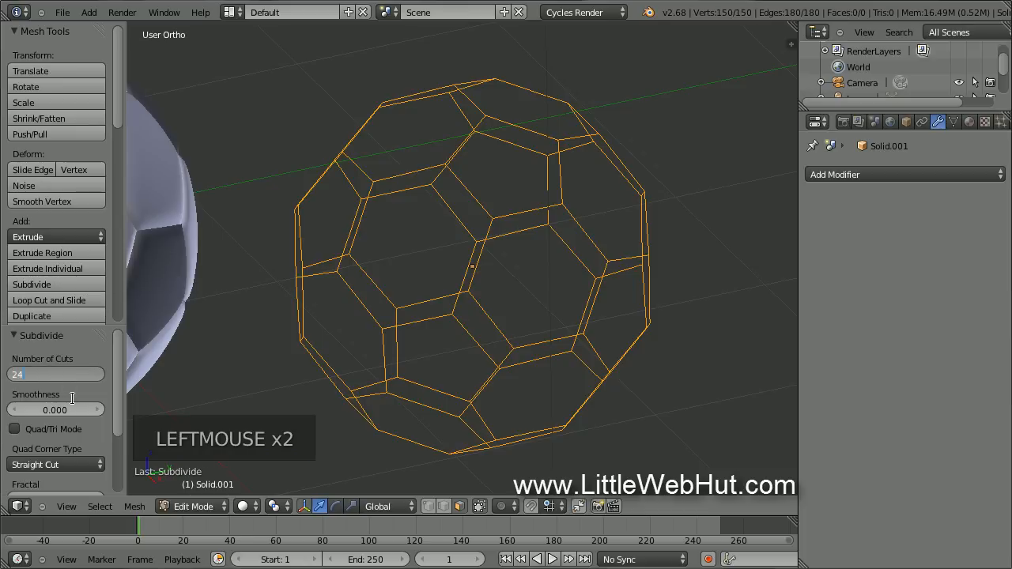
{"action": "key", "text": "Return"}
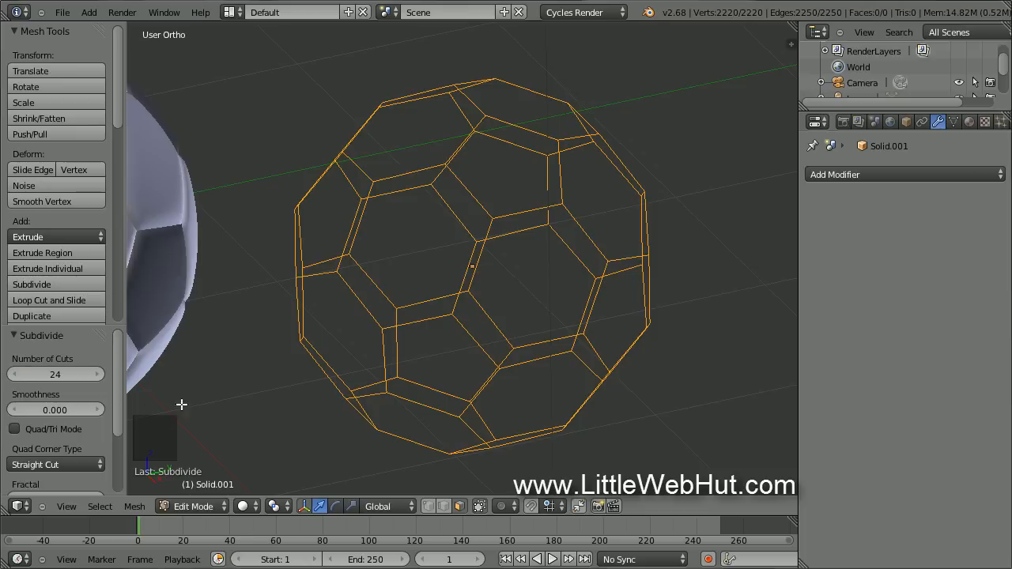
In edge select mode, checker-deselect every other segment and delete the selected edges.
{"action": "left_click", "coordinate": [445, 507]}
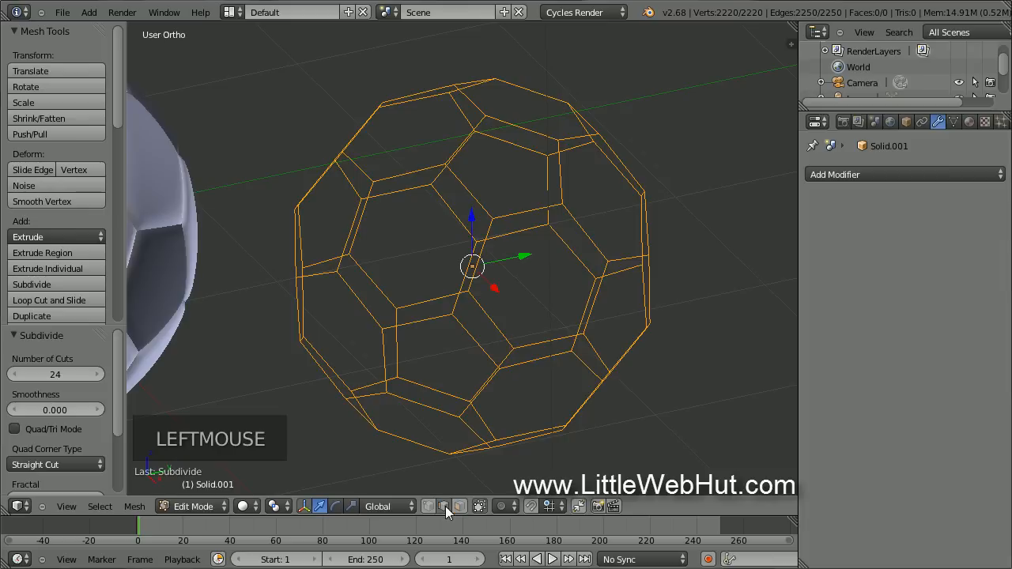
{"action": "left_click", "coordinate": [103, 506]}
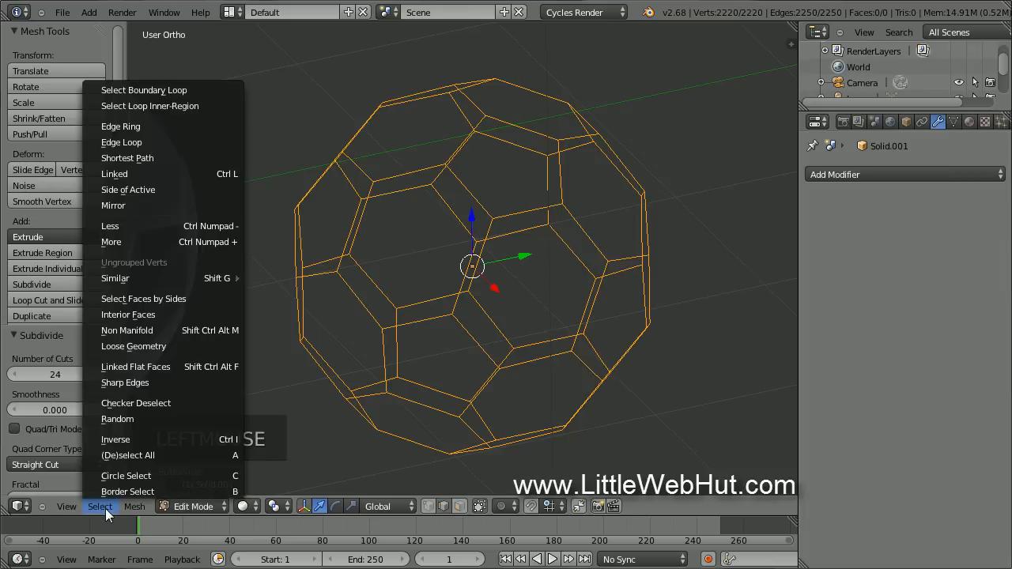
{"action": "left_click", "coordinate": [185, 403]}
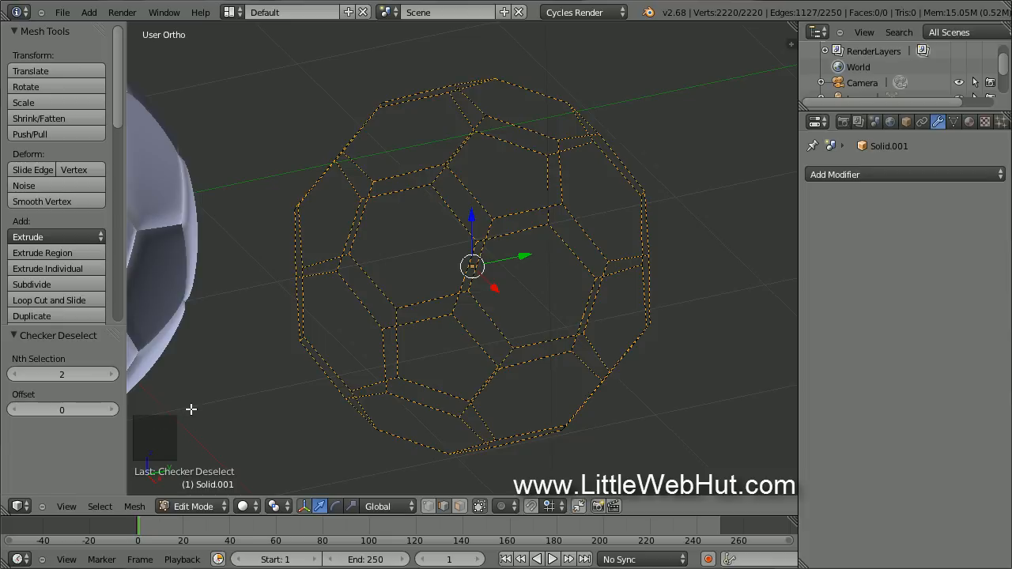
{"action": "key", "text": "x"}
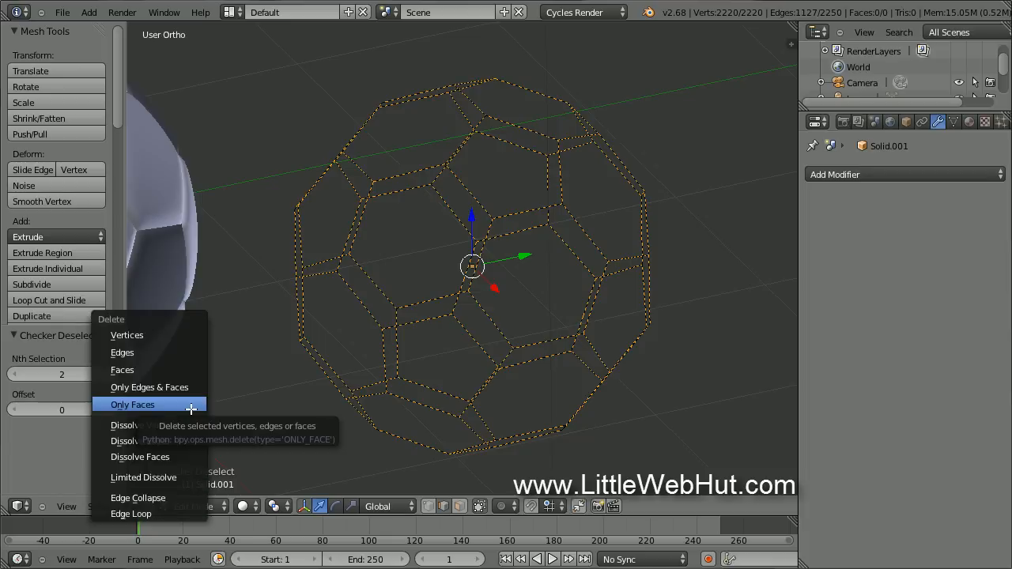
{"action": "left_click", "coordinate": [182, 359]}
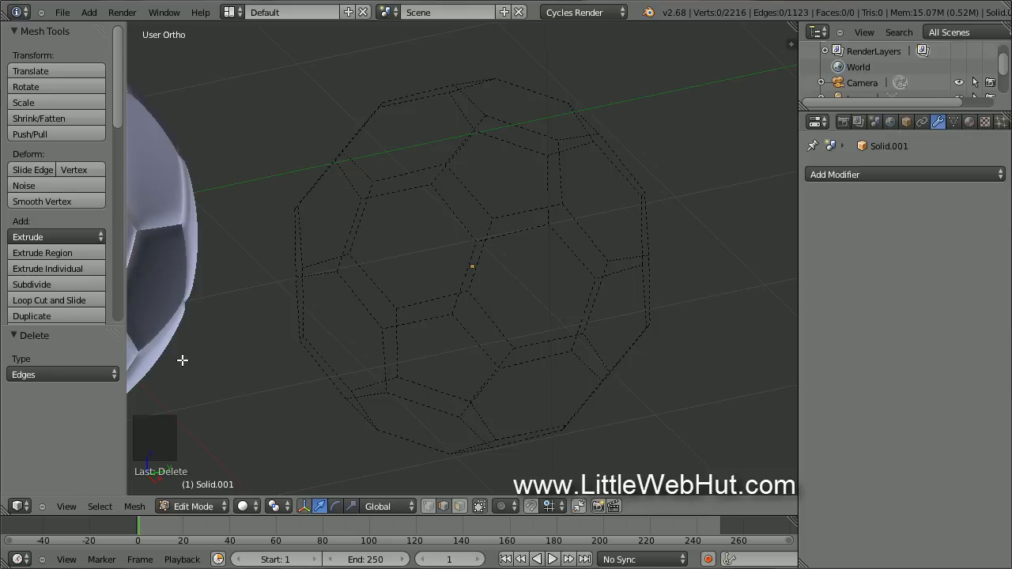
In vertex mode, select a corner vertex and all vertices with the same edge count.
{"action": "scroll", "coordinate": [219, 352], "scroll_direction": "up", "scroll_amount": 4}
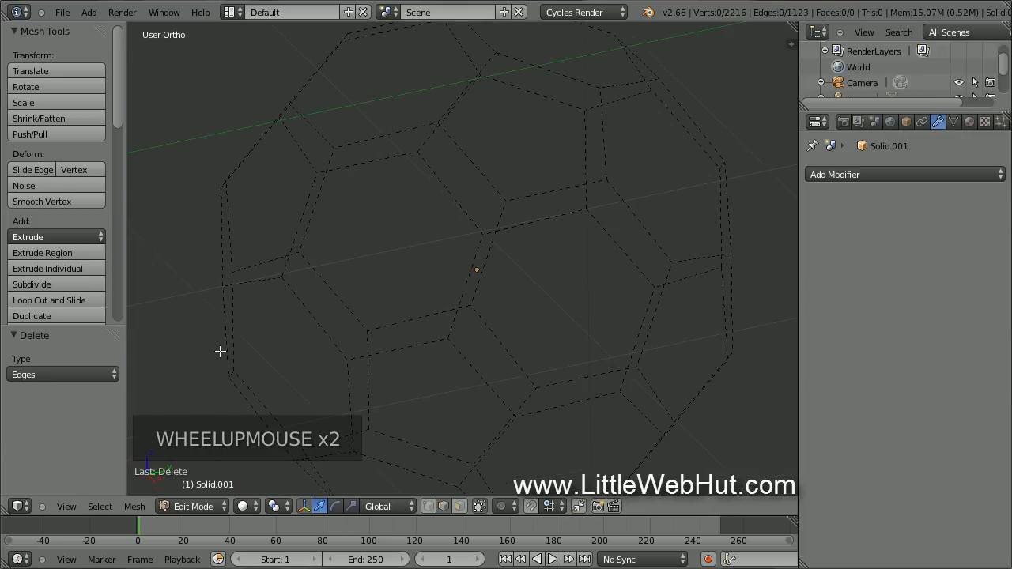
{"action": "scroll", "coordinate": [220, 351], "scroll_direction": "up", "scroll_amount": 1}
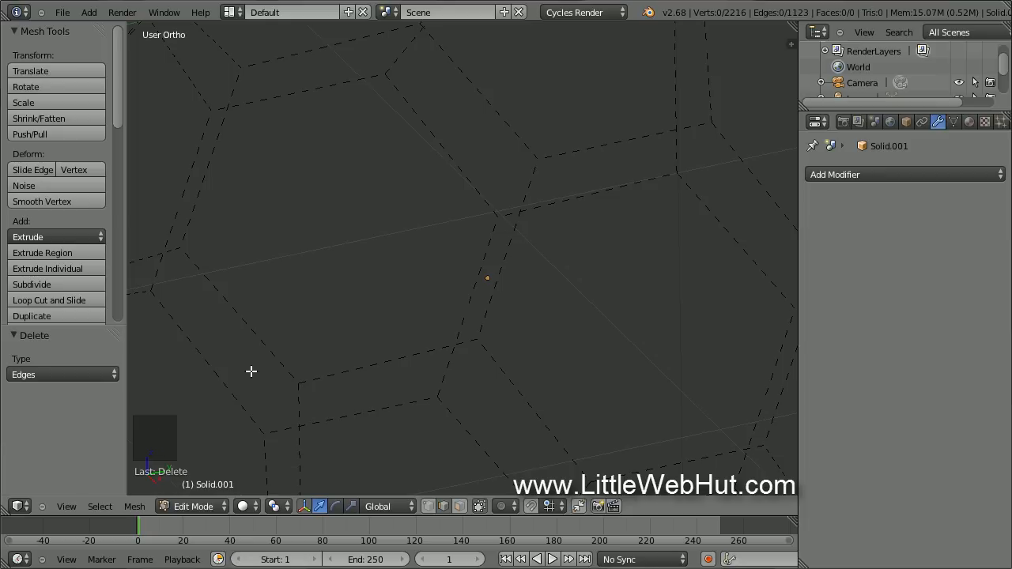
{"action": "left_click", "coordinate": [428, 506]}
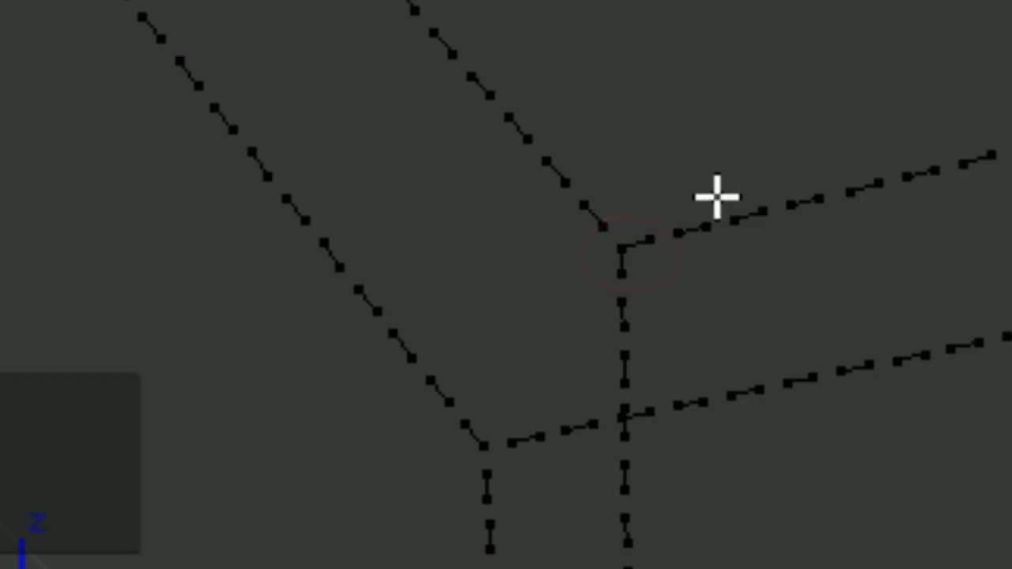
{"action": "right_click", "coordinate": [640, 273]}
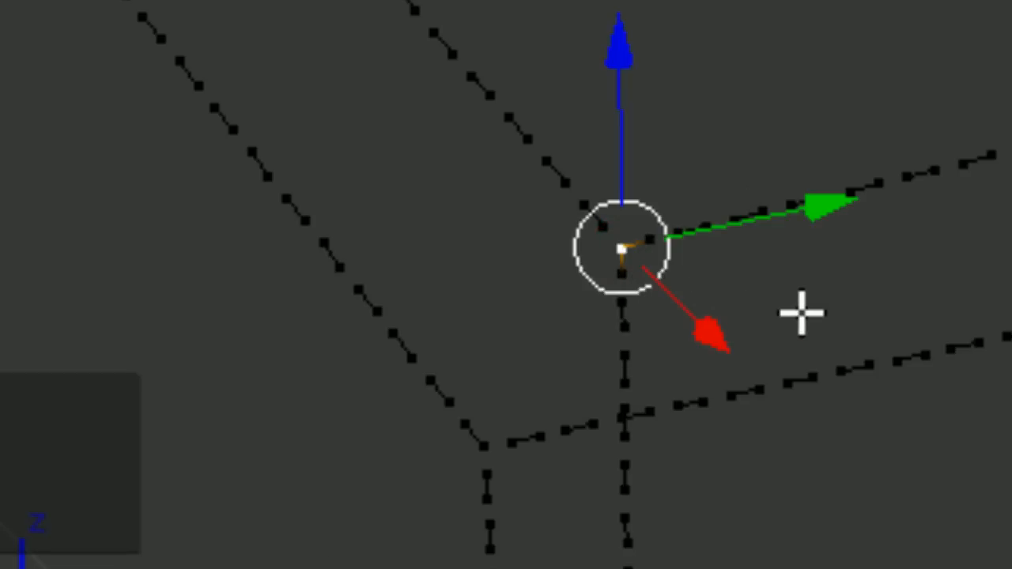
{"action": "key", "text": "shift+g"}
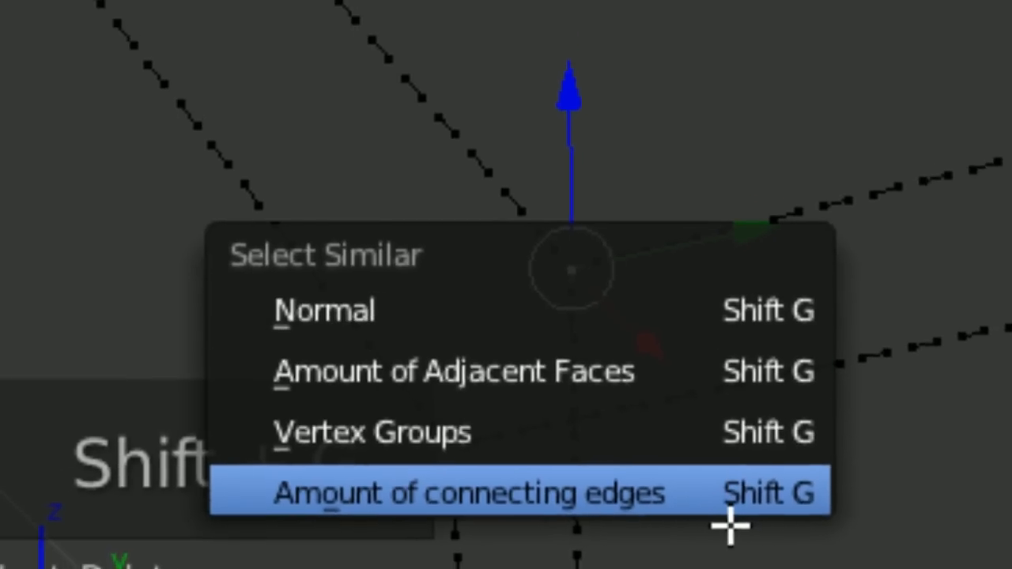
{"action": "left_click", "coordinate": [801, 532]}
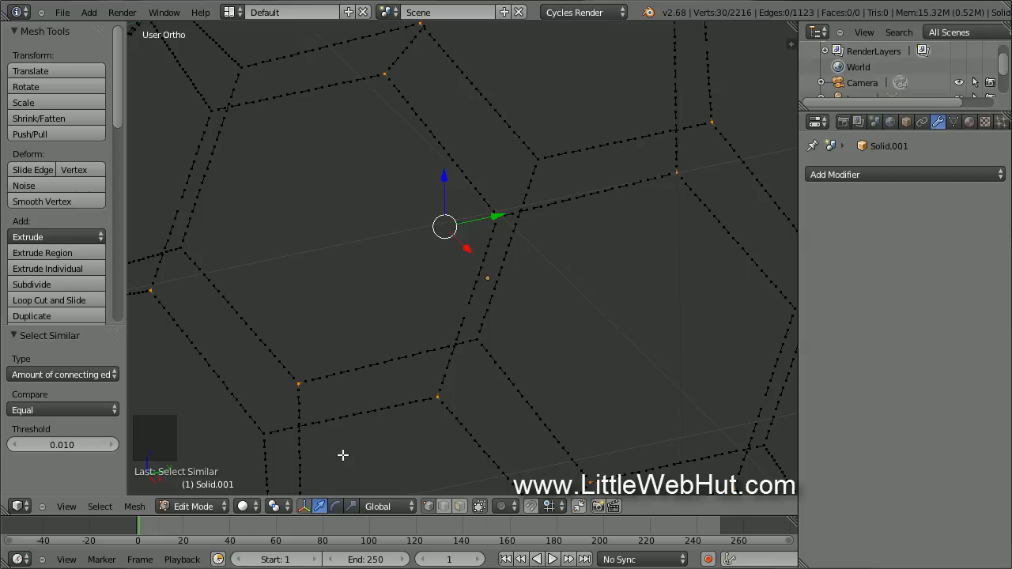
Grow that selection and delete the vertices, removing the corner fragments.
{"action": "key", "text": "ctrl+KP_Add"}
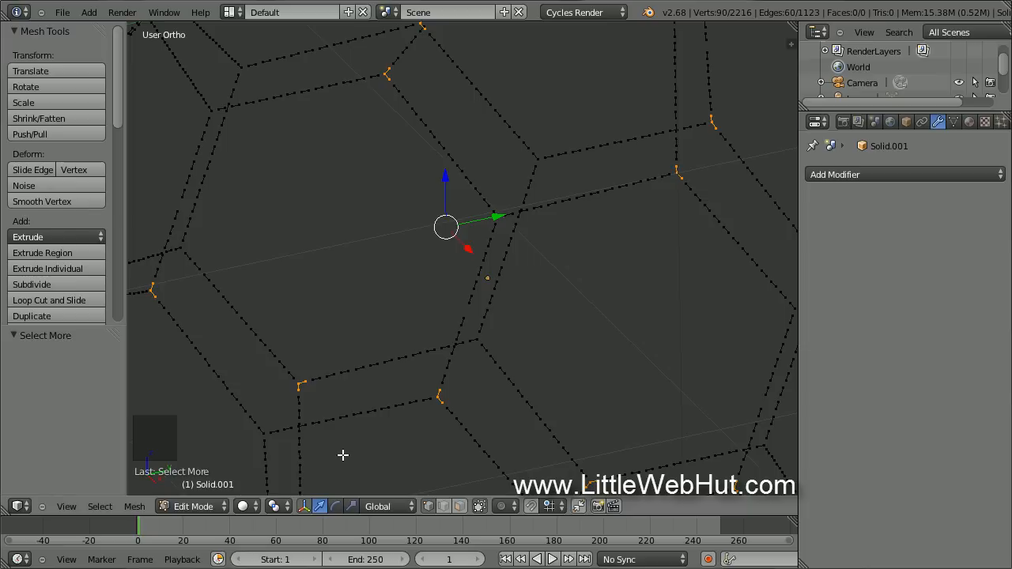
{"action": "key", "text": "x"}
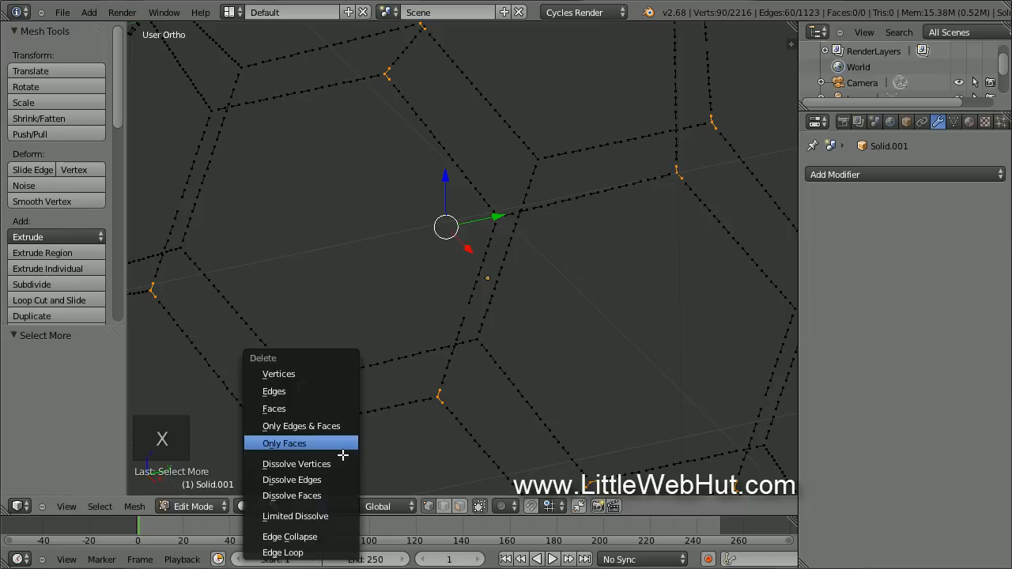
{"action": "left_click", "coordinate": [337, 374]}
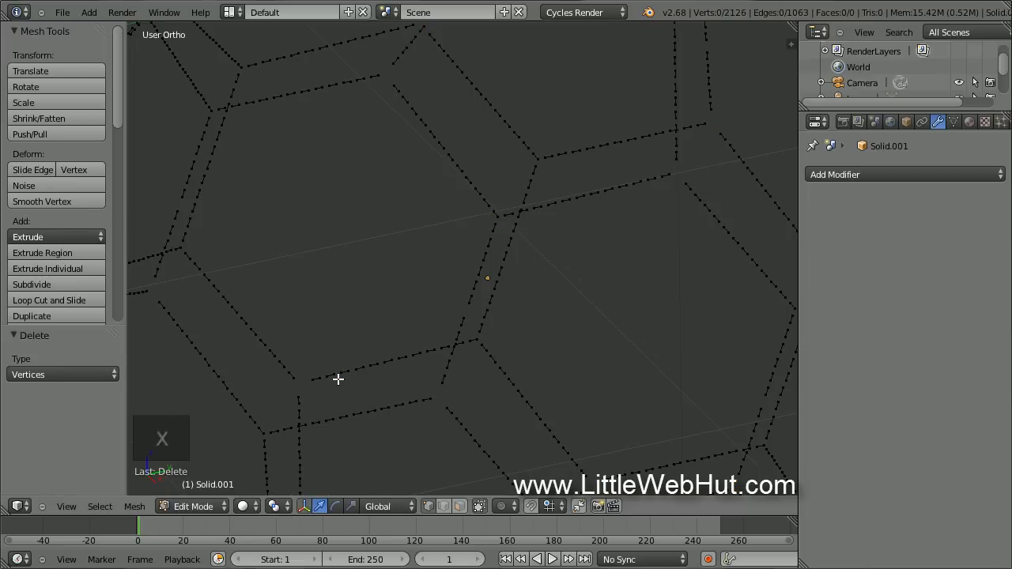
{"action": "scroll", "coordinate": [338, 379], "scroll_direction": "down", "scroll_amount": 4}
{"action": "scroll", "coordinate": [338, 380], "scroll_direction": "down", "scroll_amount": 2}
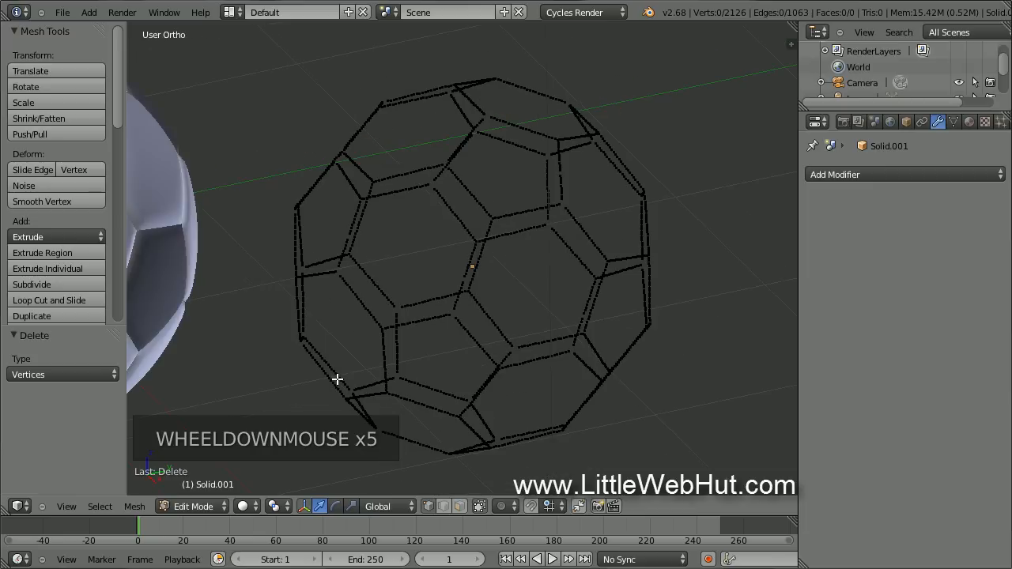
{"action": "middle_click_drag", "start_coordinate": [337, 379], "coordinate": [445, 385], "text": "shift"}
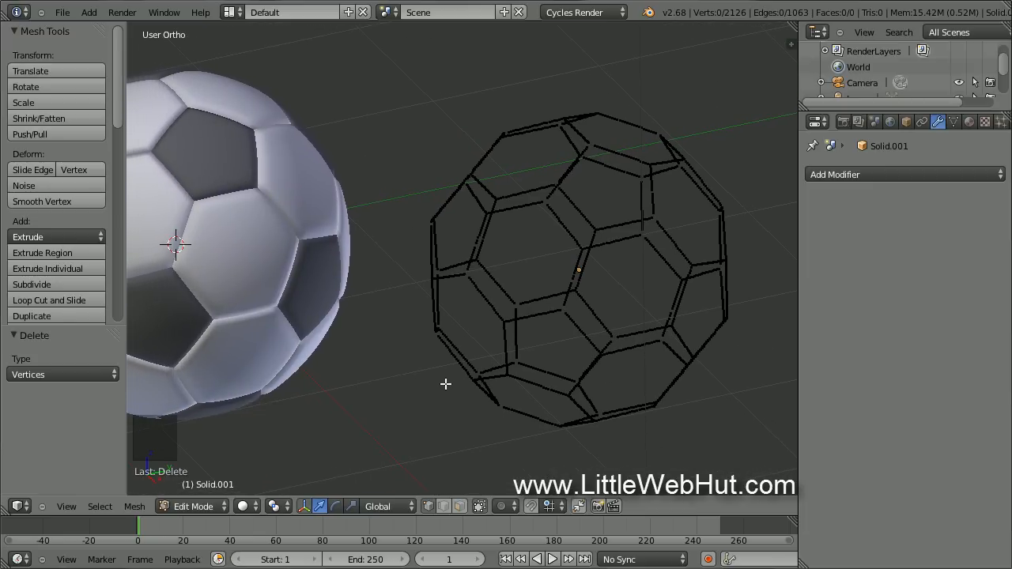
Back in Object Mode, give Solid.001 a Cast modifier with factor 0.9.
{"action": "key", "text": "Tab"}
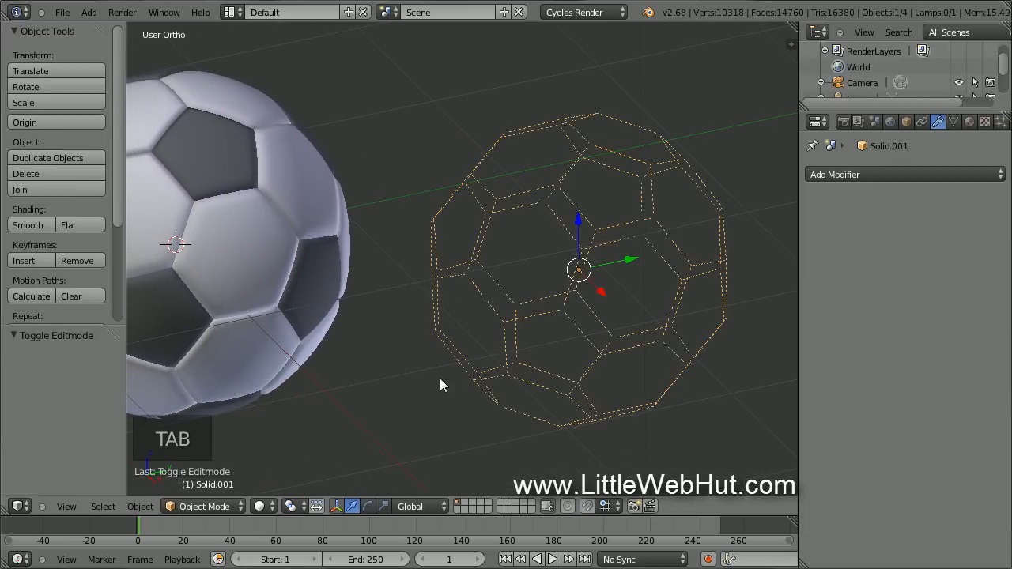
{"action": "left_click", "coordinate": [878, 174]}
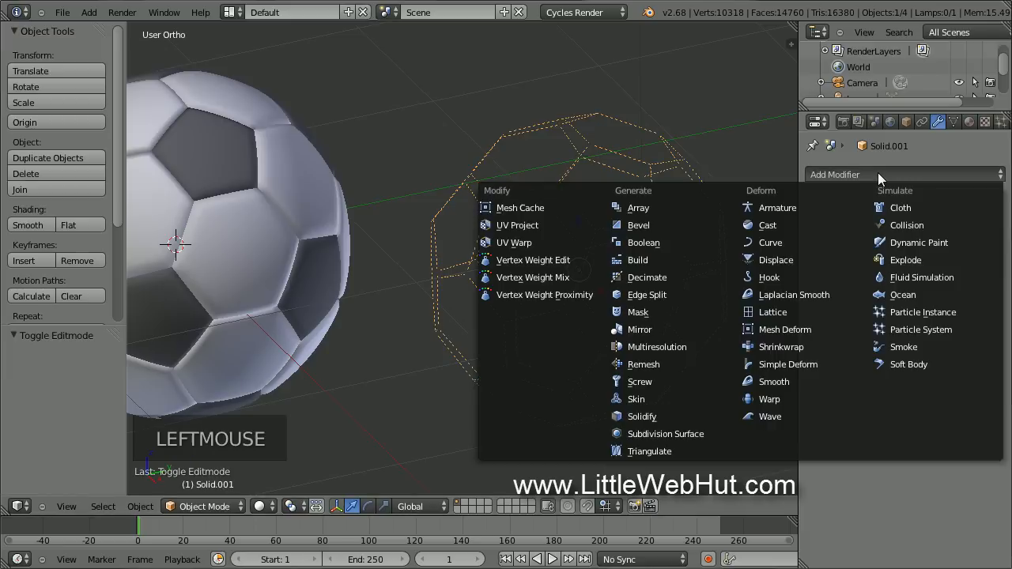
{"action": "left_click", "coordinate": [792, 224]}
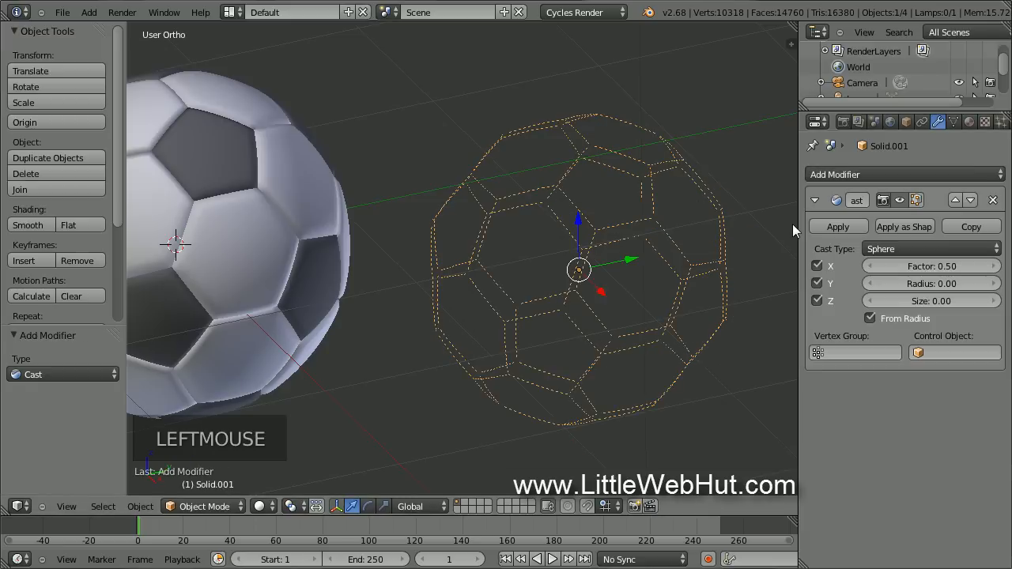
{"action": "left_click", "coordinate": [935, 267]}
{"action": "type", "text": ".9"}
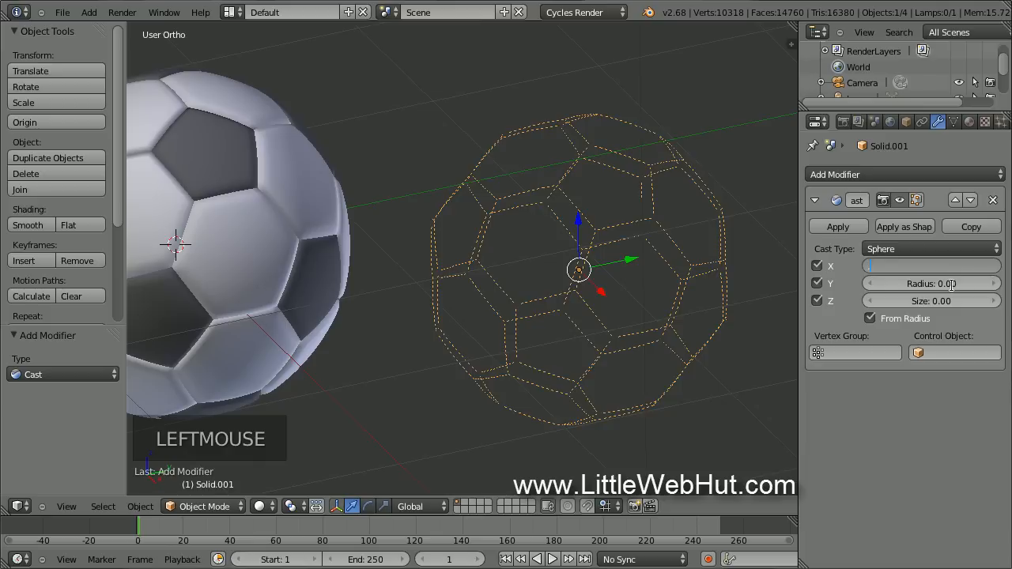
{"action": "key", "text": "Return"}
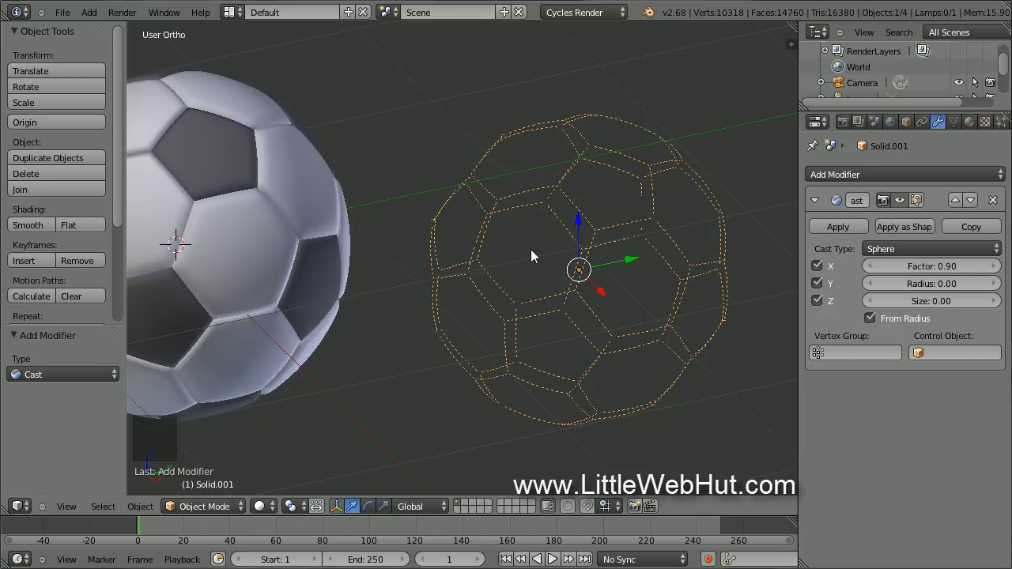
{"action": "key", "text": "shift+a"}
{"action": "mouse_move", "coordinate": [531, 249]}
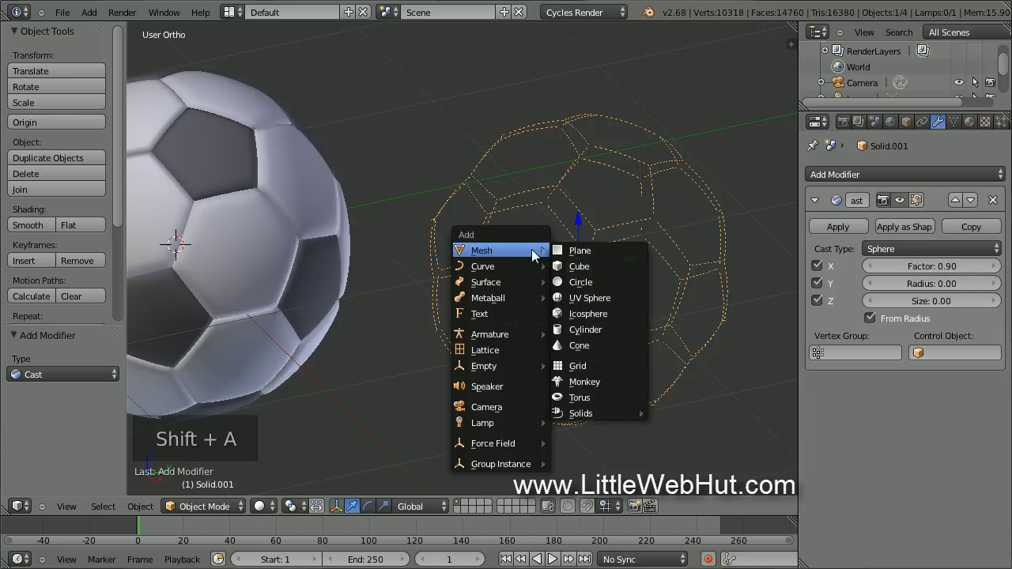
Add a Circle mesh with 8 vertices.
{"action": "left_click", "coordinate": [601, 281]}
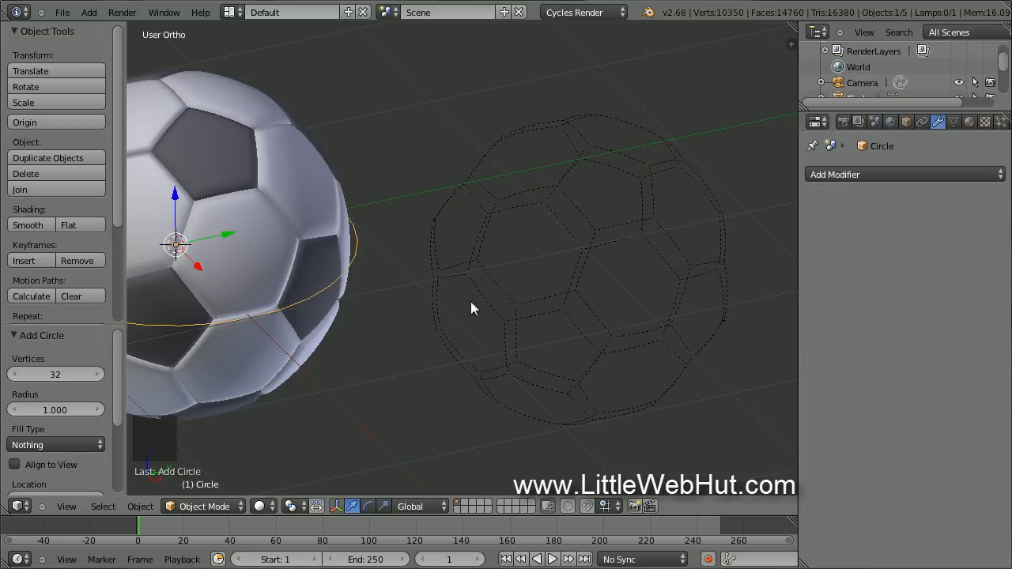
{"action": "left_click", "coordinate": [48, 374]}
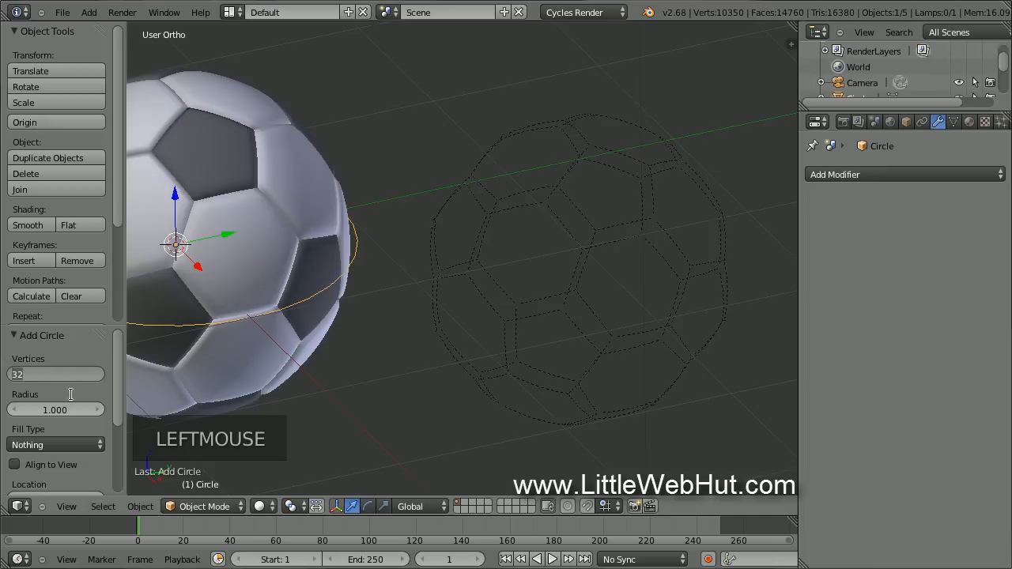
{"action": "type", "text": "8"}
{"action": "key", "text": "Return"}
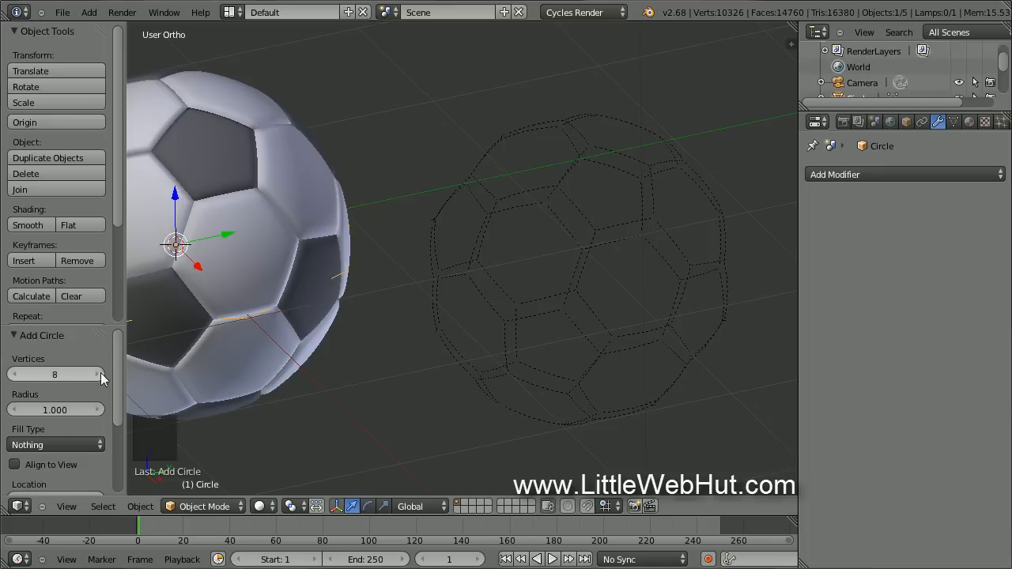
Move the circle along Y beside the ball and scale it to 0.02.
{"action": "left_click_drag", "start_coordinate": [228, 232], "coordinate": [478, 191]}
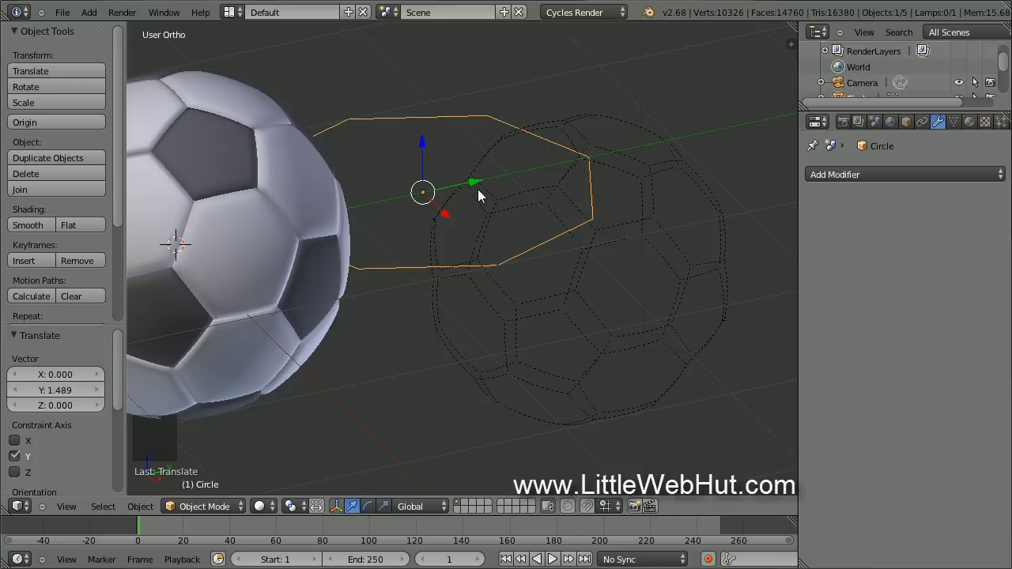
{"action": "type", "text": "s"}
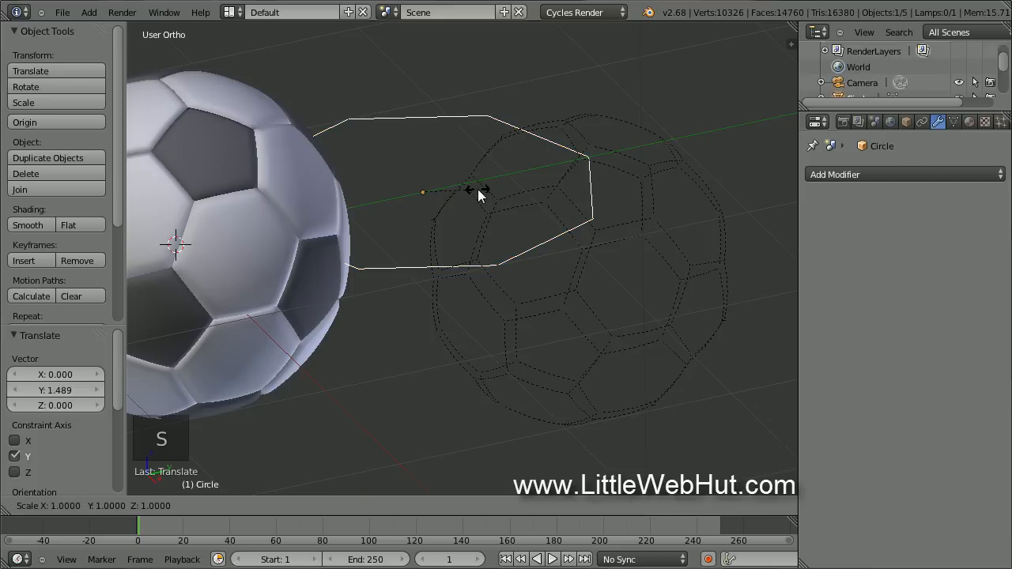
{"action": "type", "text": ".02"}
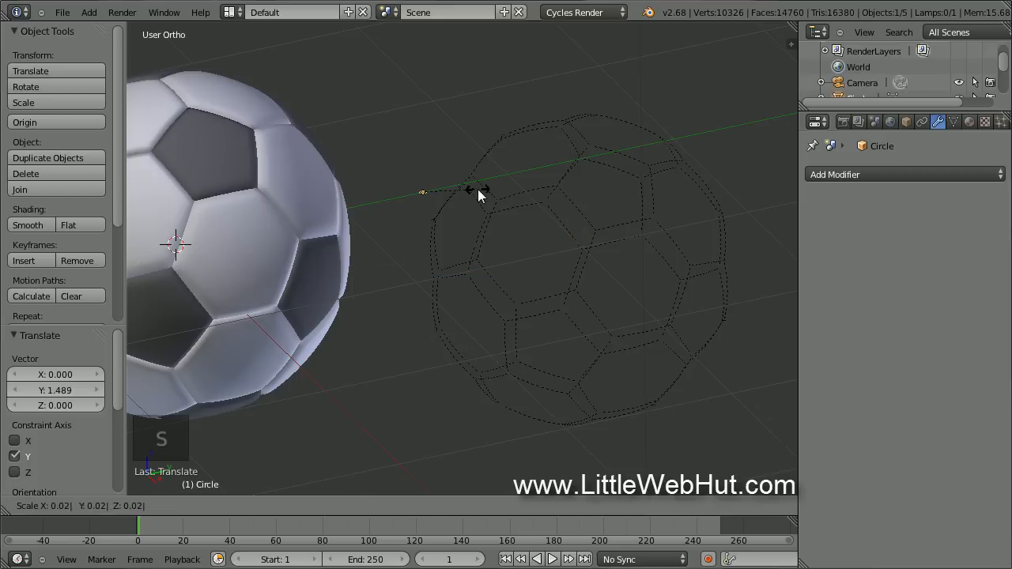
{"action": "key", "text": "Return"}
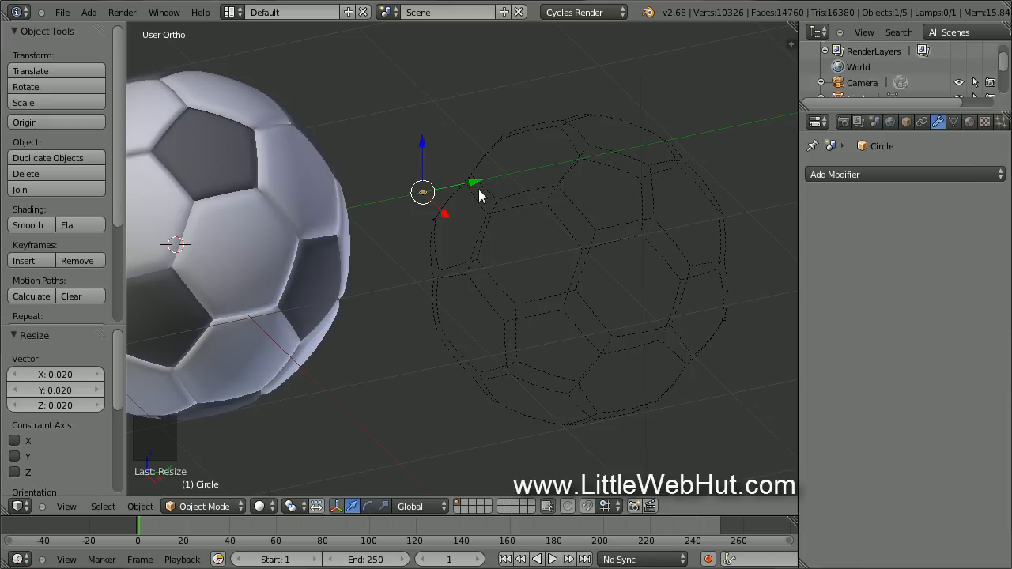
{"action": "key", "text": "alt+c"}
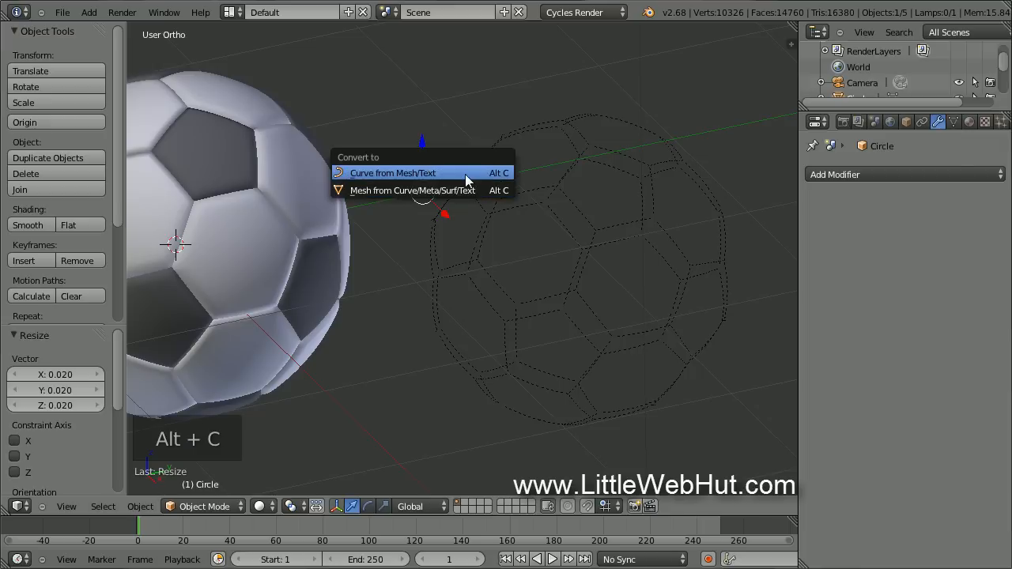
Convert the Circle and then Solid.001 to curves, showing Solid.001's curve data.
{"action": "left_click", "coordinate": [466, 181]}
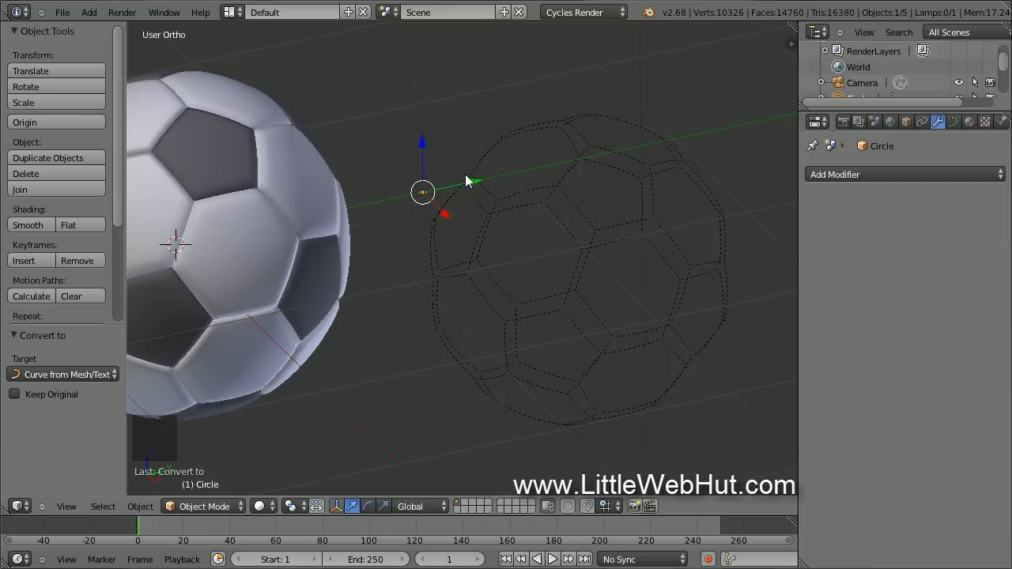
{"action": "right_click", "coordinate": [474, 246]}
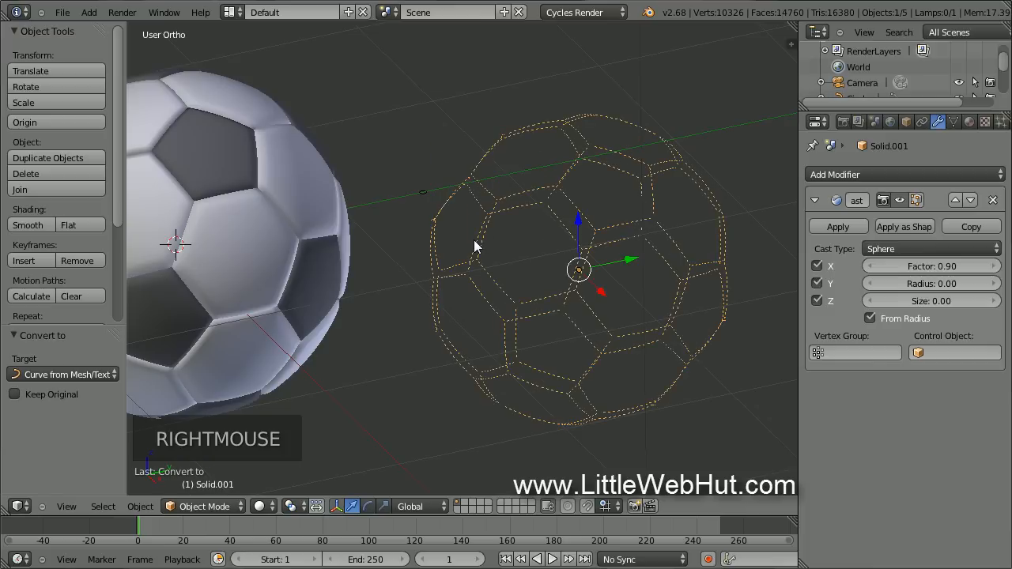
{"action": "key", "text": "alt+c"}
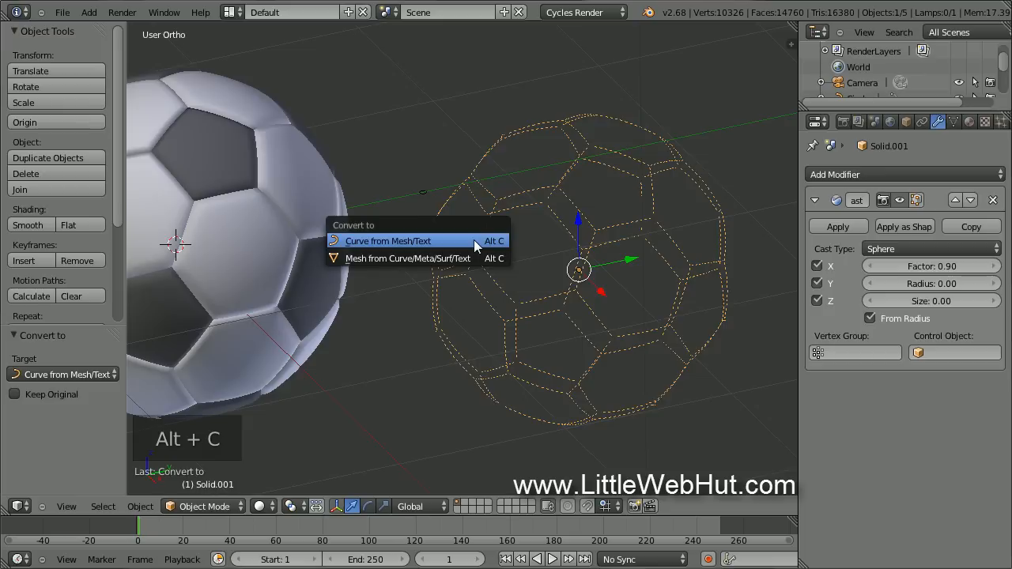
{"action": "left_click", "coordinate": [473, 240]}
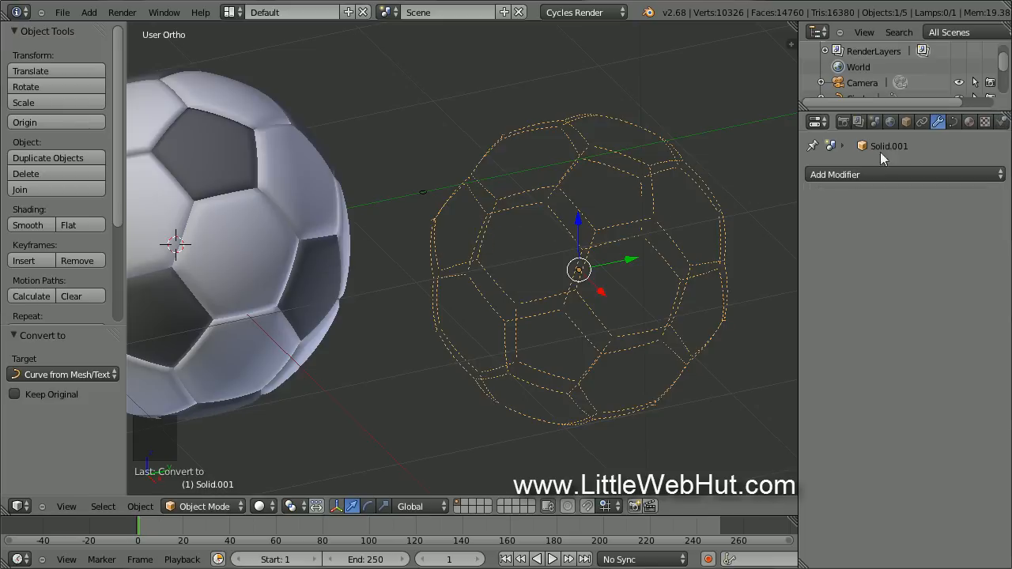
{"action": "left_click", "coordinate": [954, 120]}
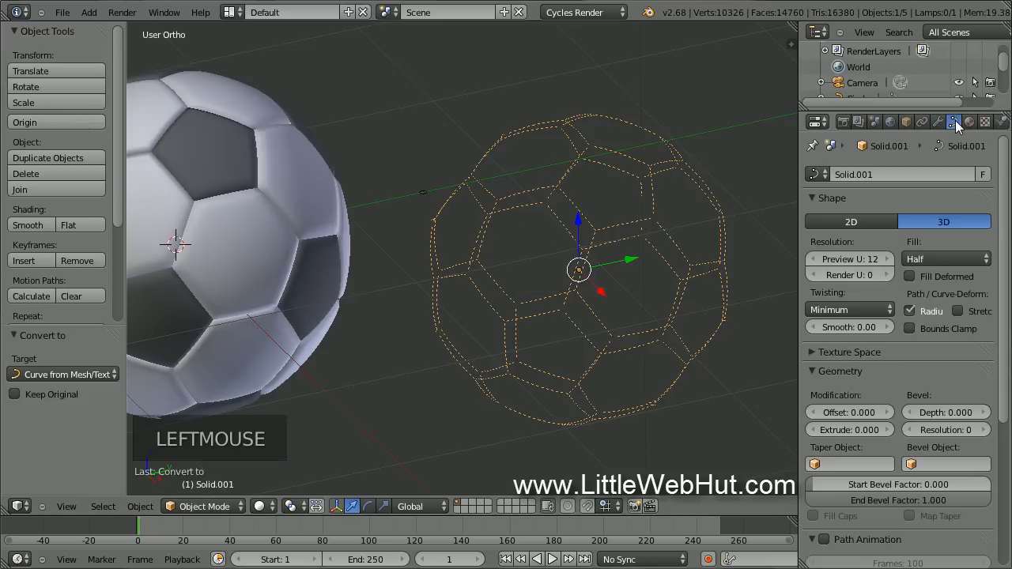
Set Solid.001's curve Bevel Object to Circle, sweeping the dashes into tubes.
{"action": "scroll", "coordinate": [656, 337], "scroll_direction": "up", "scroll_amount": 5}
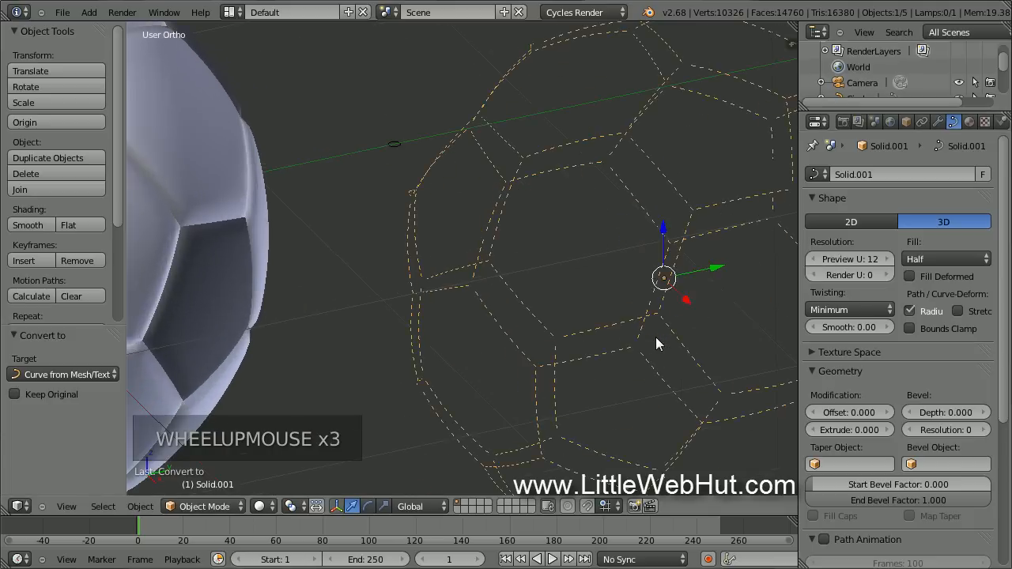
{"action": "scroll", "coordinate": [655, 343], "scroll_direction": "up", "scroll_amount": 3}
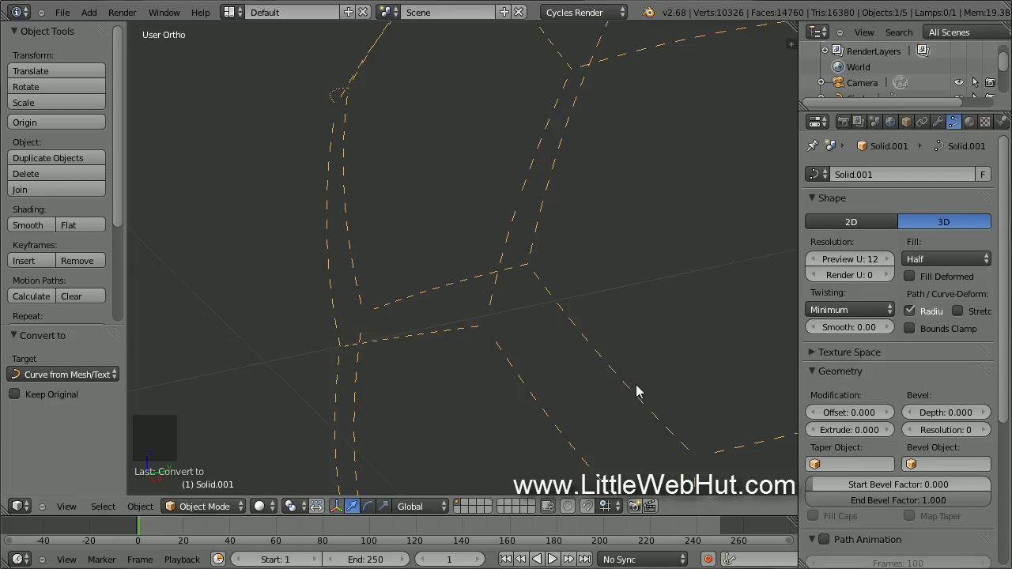
{"action": "left_click", "coordinate": [935, 464]}
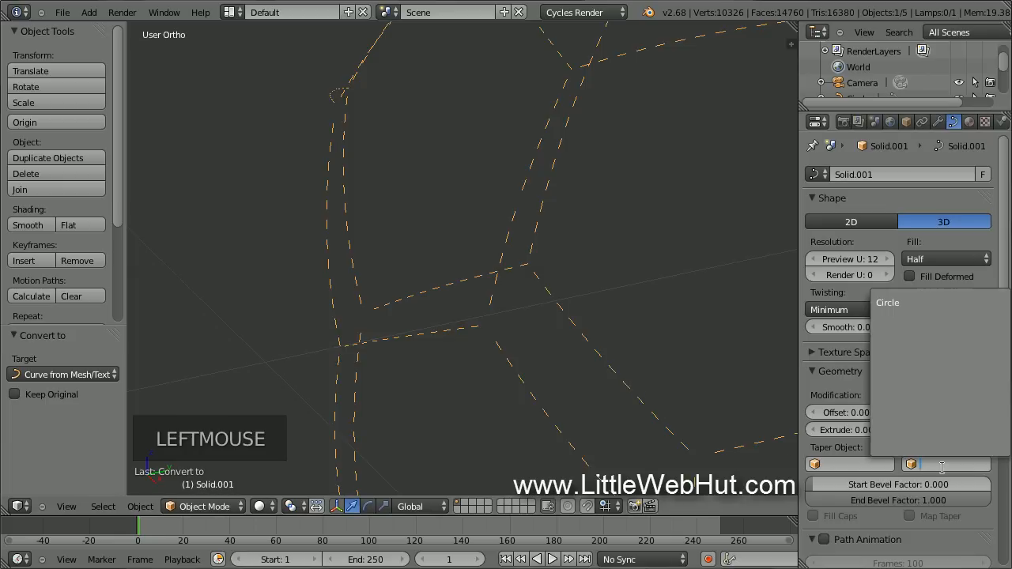
{"action": "left_click", "coordinate": [917, 305]}
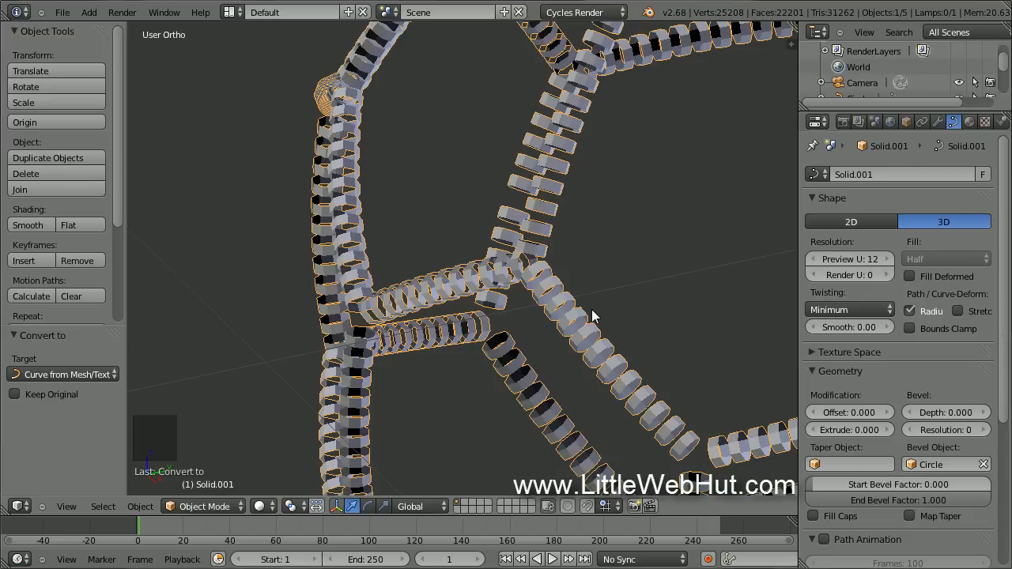
{"action": "key", "text": "alt+c"}
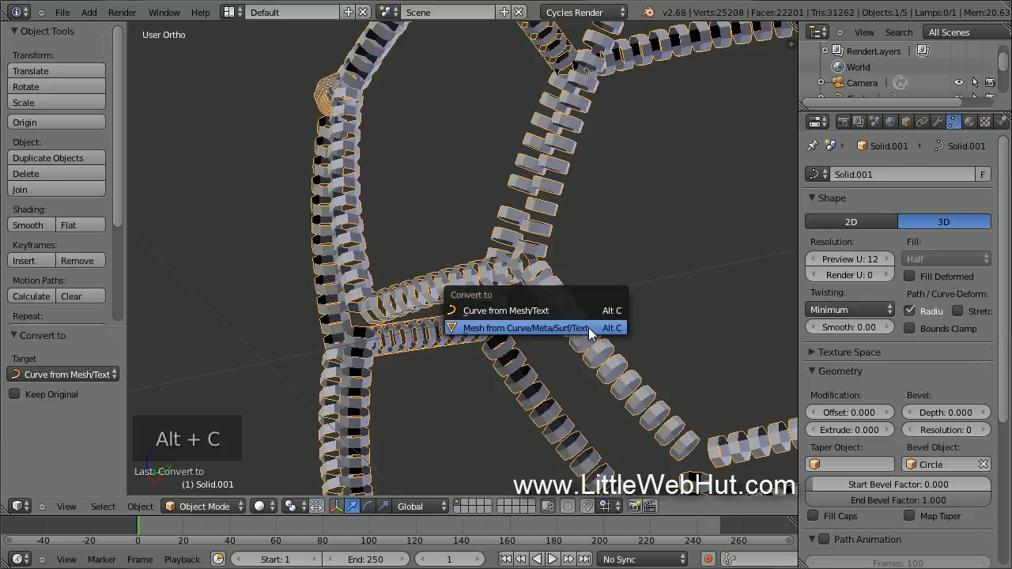
Convert the beveled curves to a smooth-shaded mesh and apply a Solidify modifier.
{"action": "left_click", "coordinate": [589, 329]}
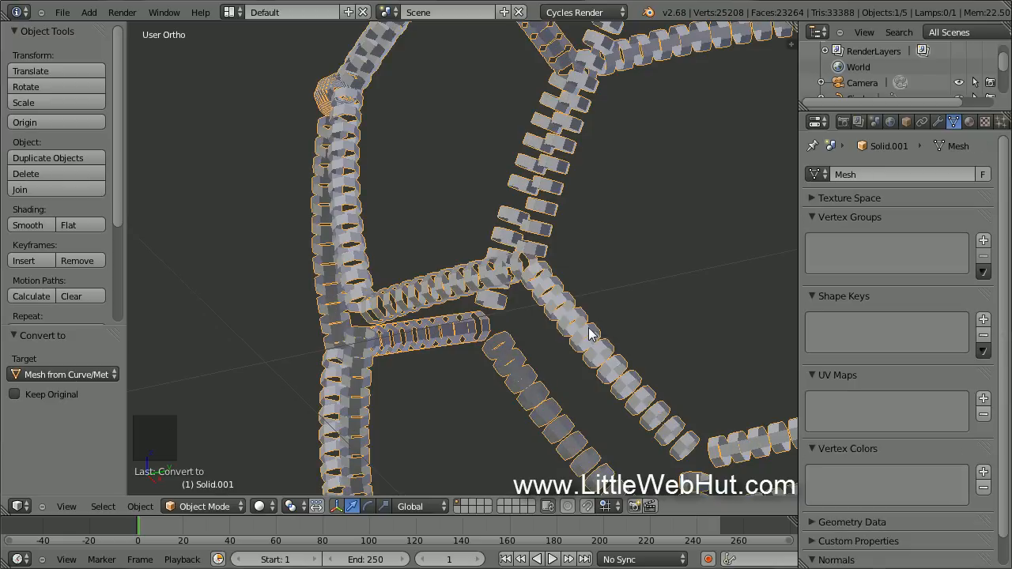
{"action": "left_click", "coordinate": [50, 226]}
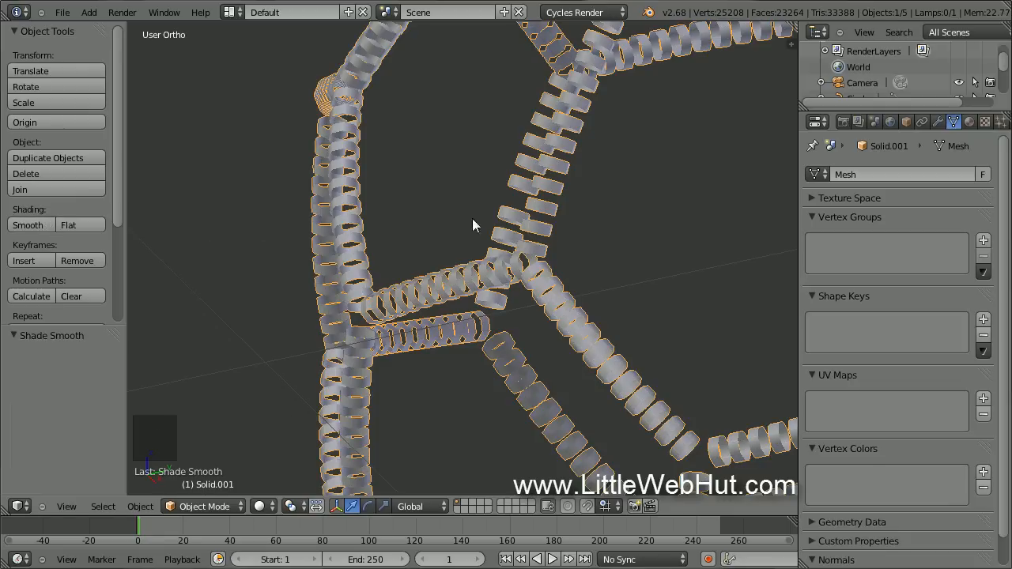
{"action": "left_click", "coordinate": [938, 121]}
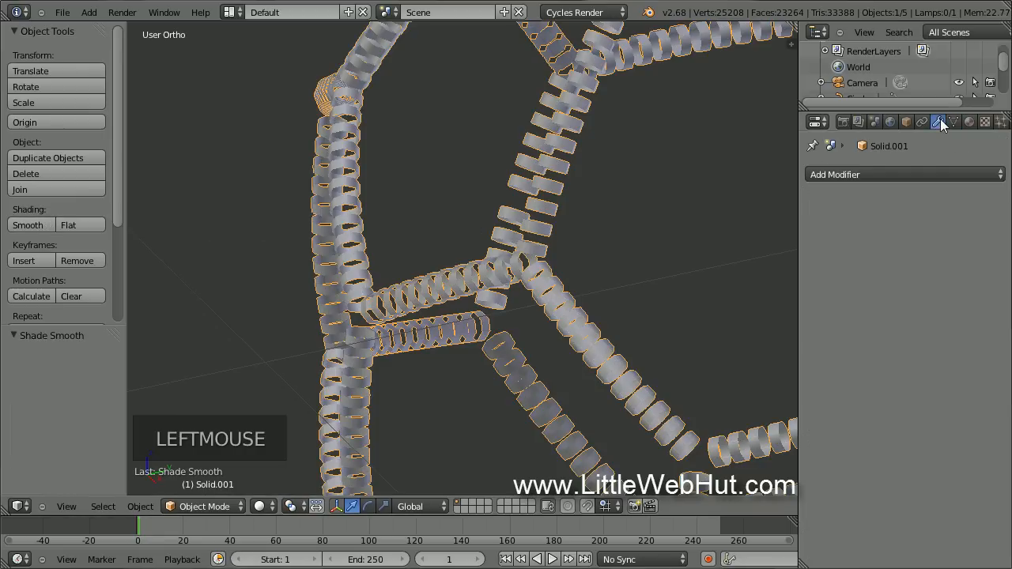
{"action": "left_click", "coordinate": [887, 174]}
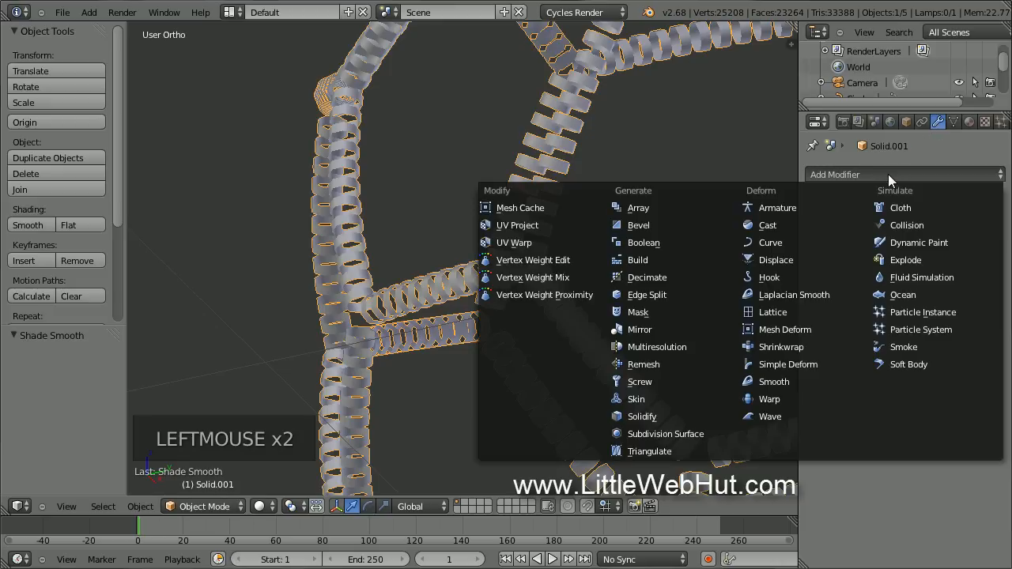
{"action": "left_click", "coordinate": [685, 416]}
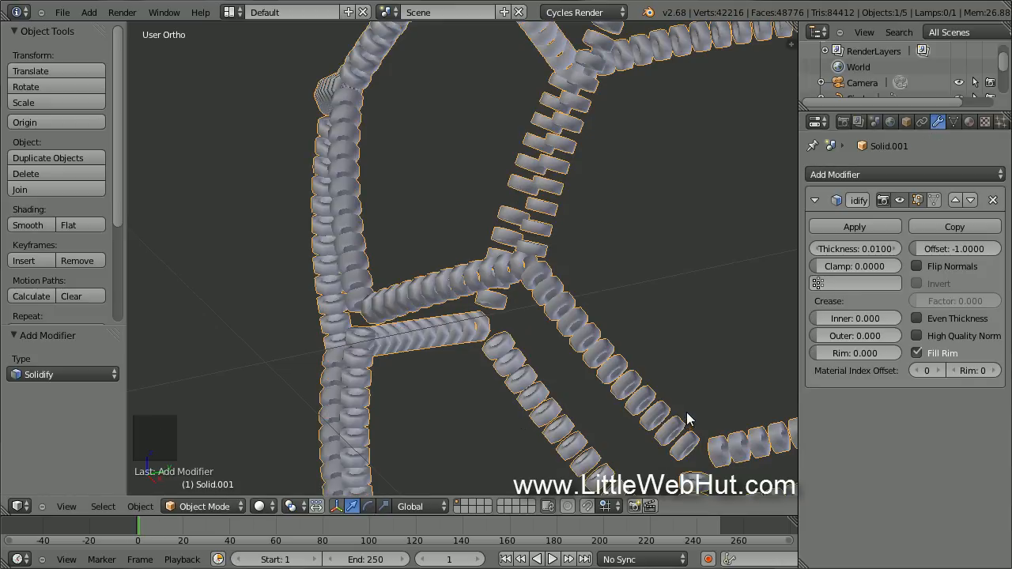
{"action": "left_click", "coordinate": [824, 226]}
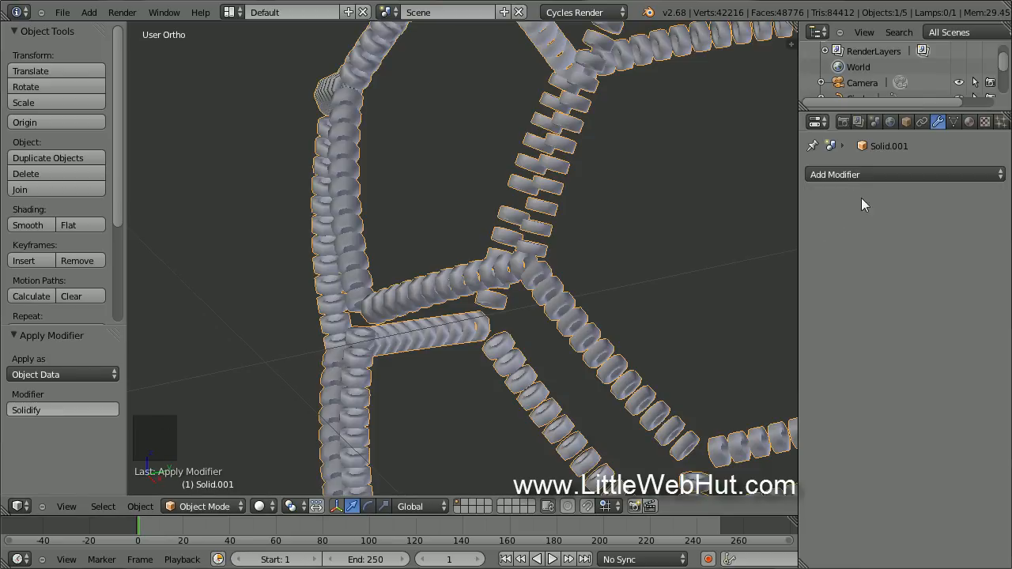
Add a Subdivision Surface modifier with render level 1 and apply it.
{"action": "left_click", "coordinate": [887, 175]}
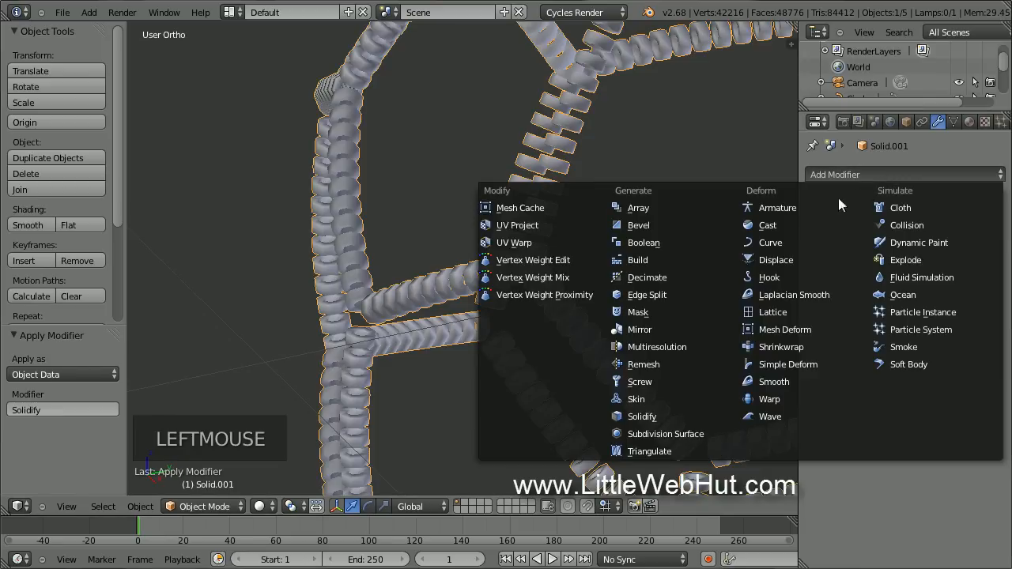
{"action": "left_click", "coordinate": [716, 435]}
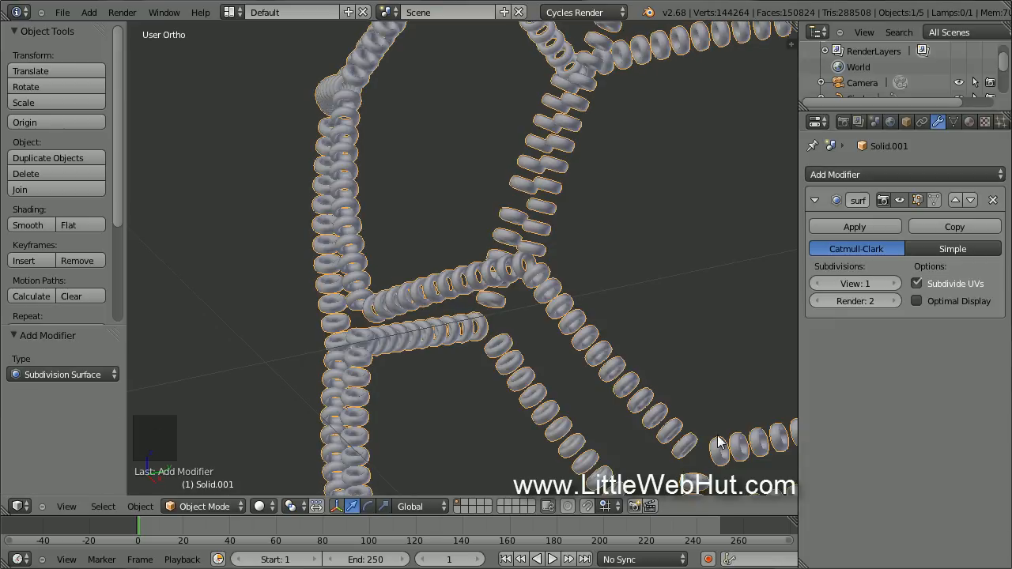
{"action": "left_click", "coordinate": [816, 301]}
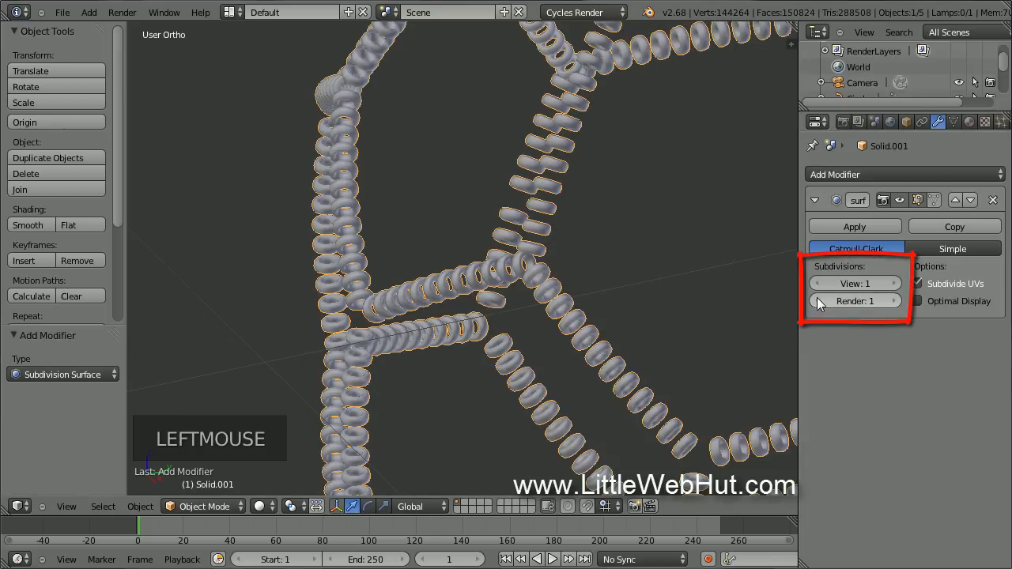
{"action": "left_click", "coordinate": [829, 227]}
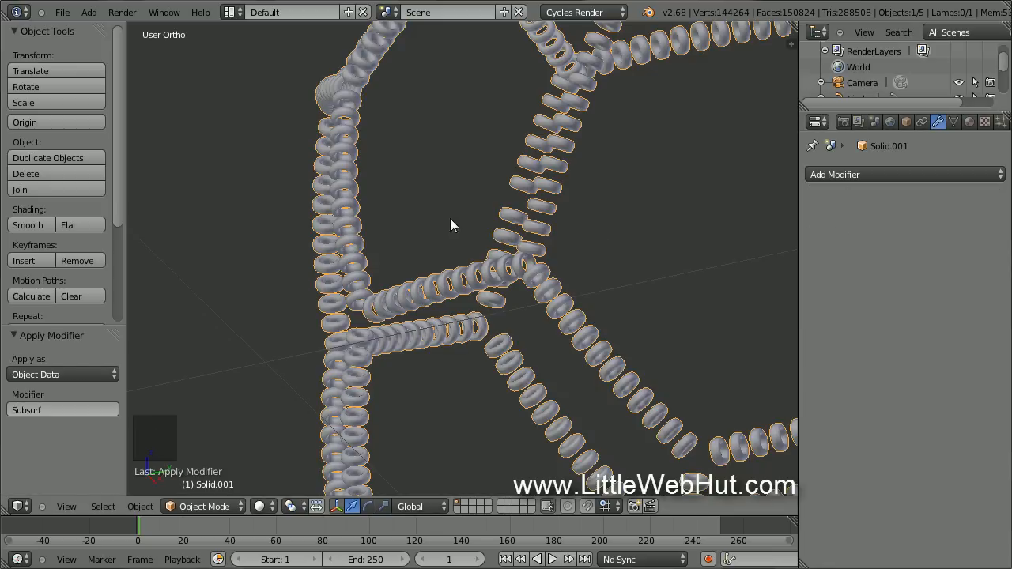
Smooth all of the mesh's vertices with 10 repeats in Edit Mode.
{"action": "key", "text": "Tab"}
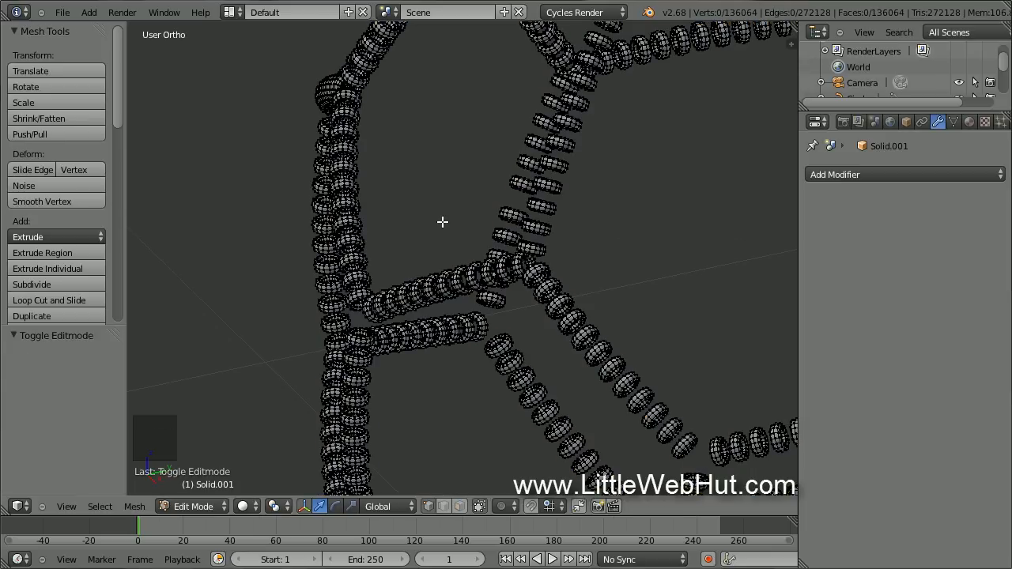
{"action": "key", "text": "a"}
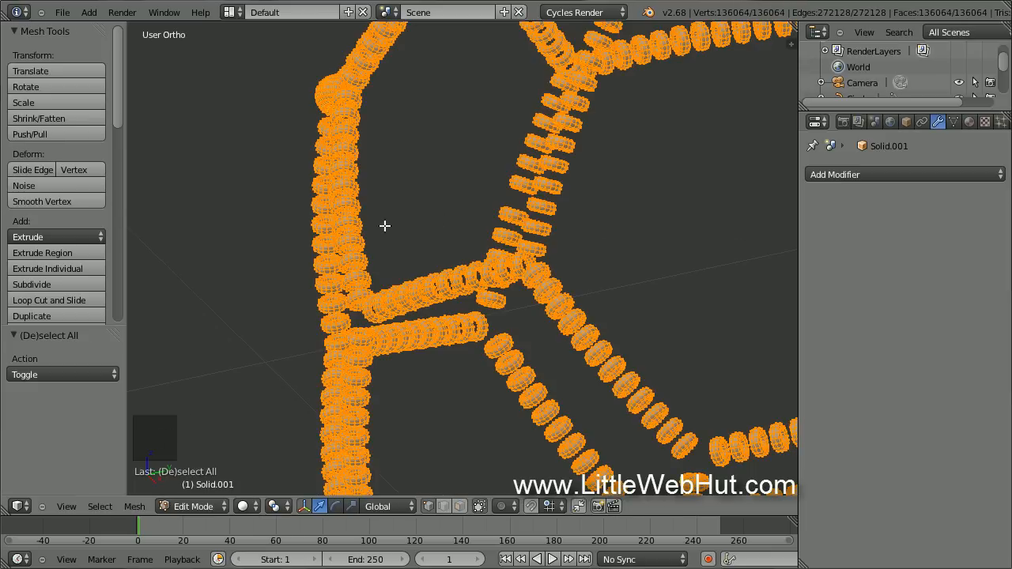
{"action": "left_click", "coordinate": [78, 200]}
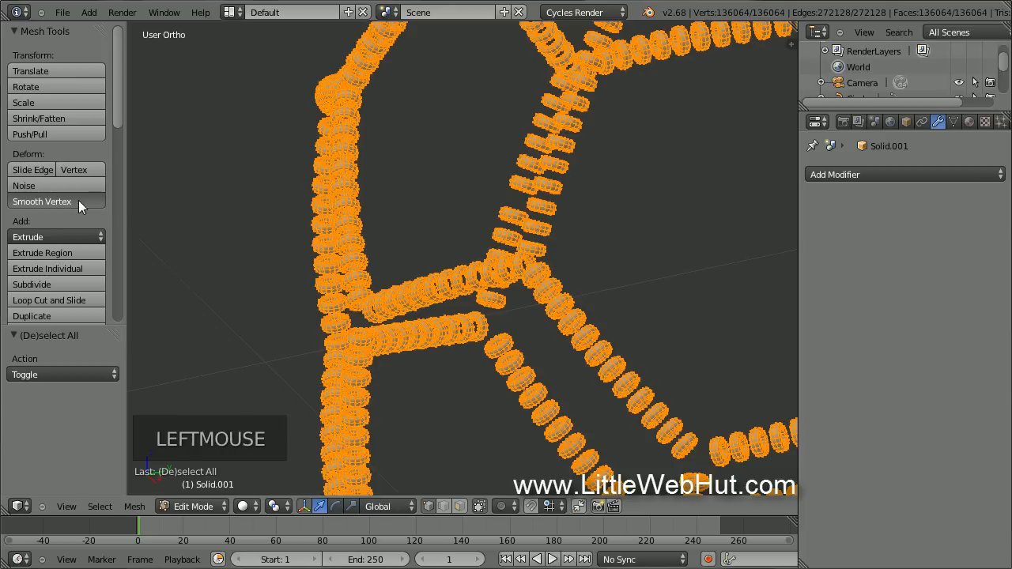
{"action": "double_click", "coordinate": [60, 375]}
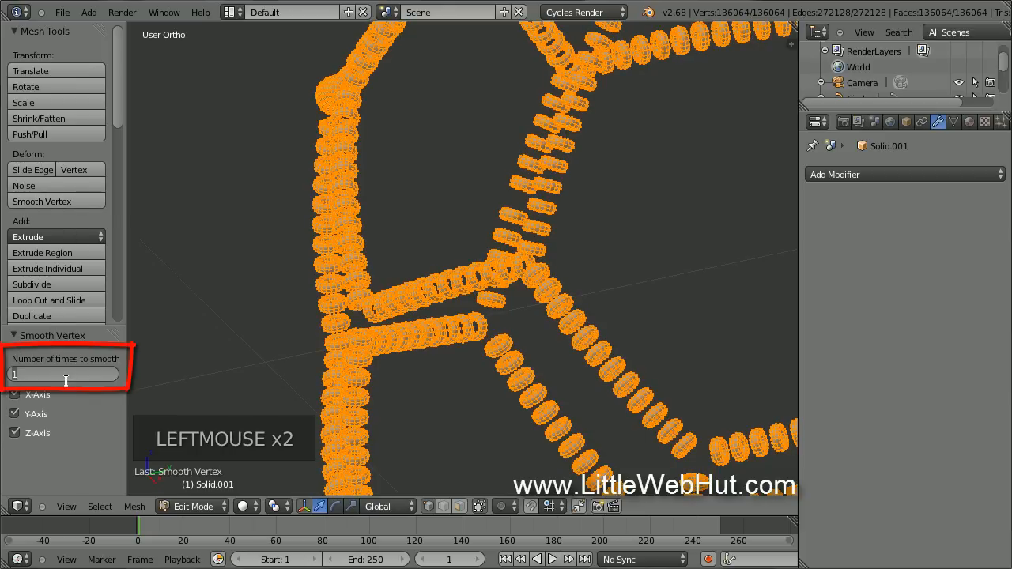
{"action": "type", "text": "10"}
{"action": "key", "text": "Return"}
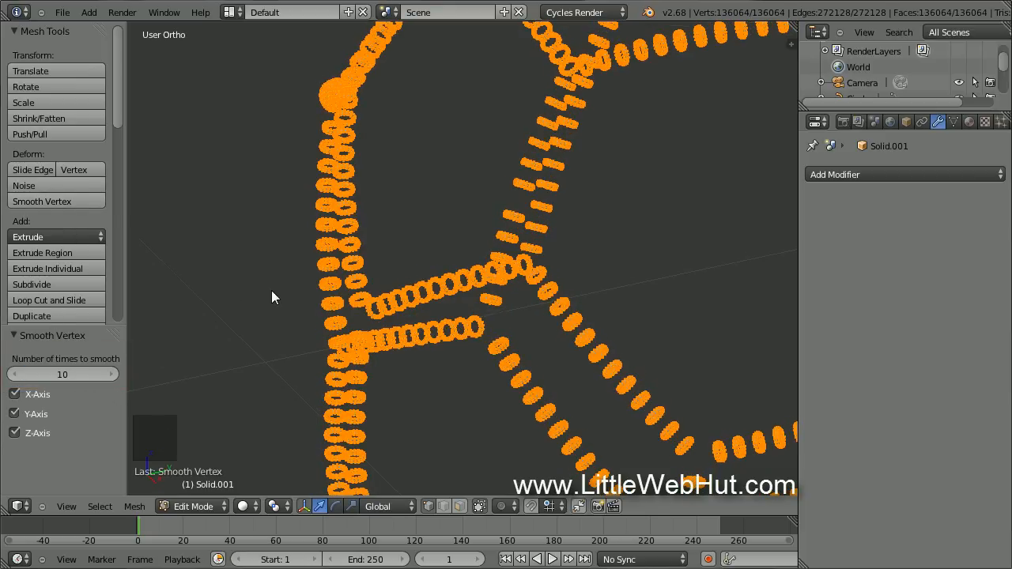
{"action": "key", "text": "Tab"}
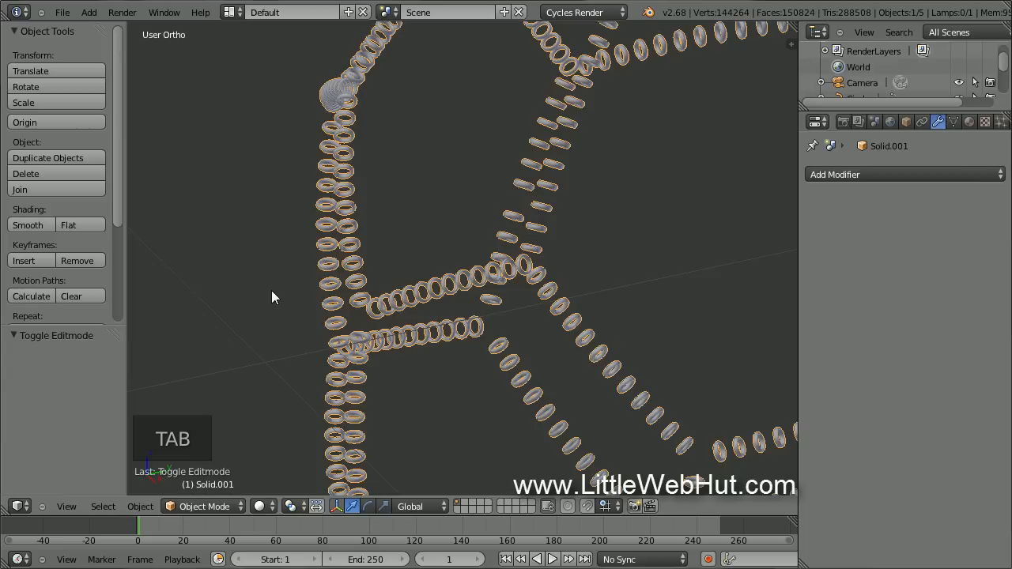
Enlarge the stitch ball by a factor of 1.2.
{"action": "scroll", "coordinate": [271, 291], "scroll_direction": "down", "scroll_amount": 5}
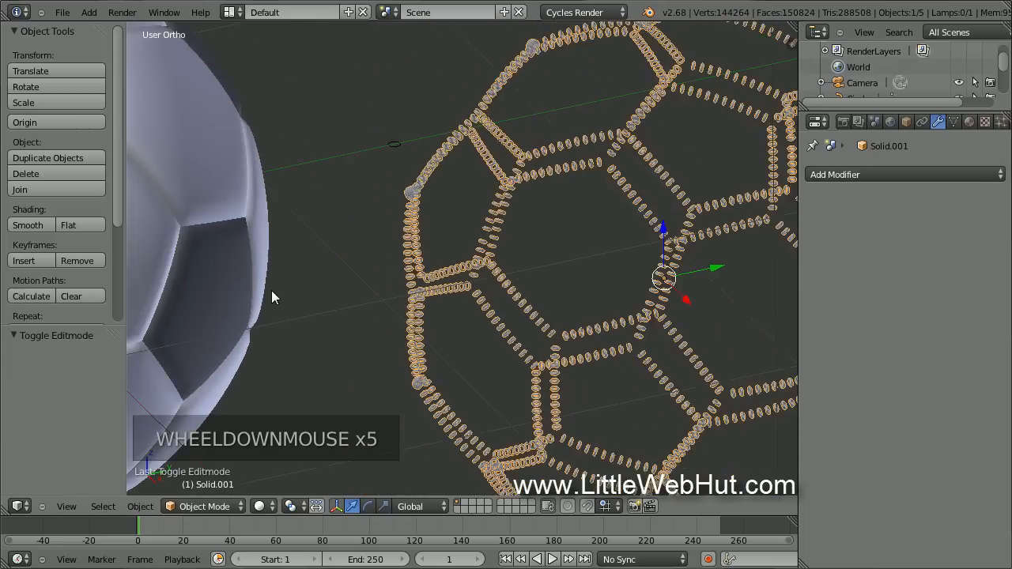
{"action": "scroll", "coordinate": [271, 291], "scroll_direction": "down", "scroll_amount": 4}
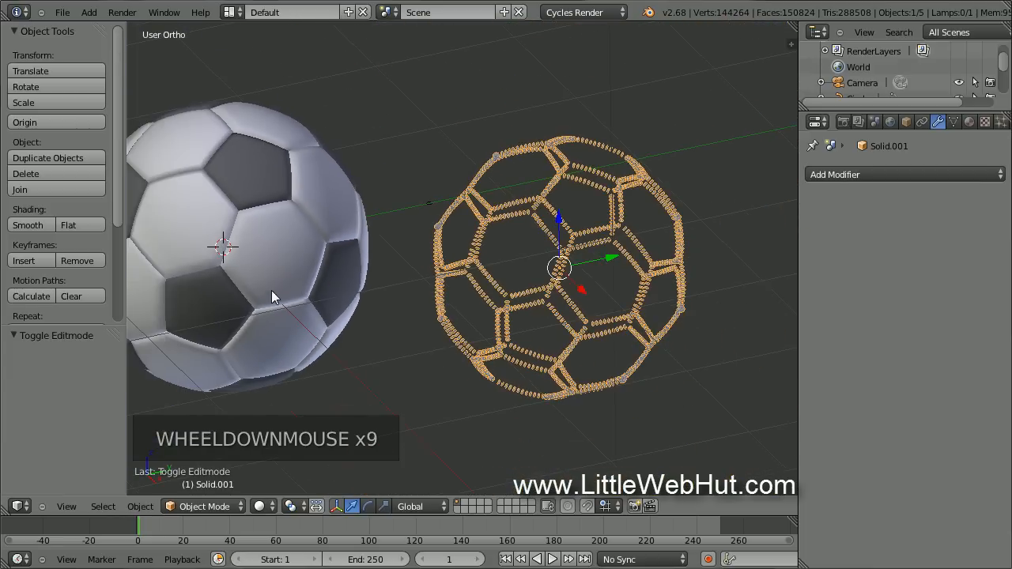
{"action": "middle_click_drag", "start_coordinate": [271, 308], "coordinate": [352, 307], "text": "shift"}
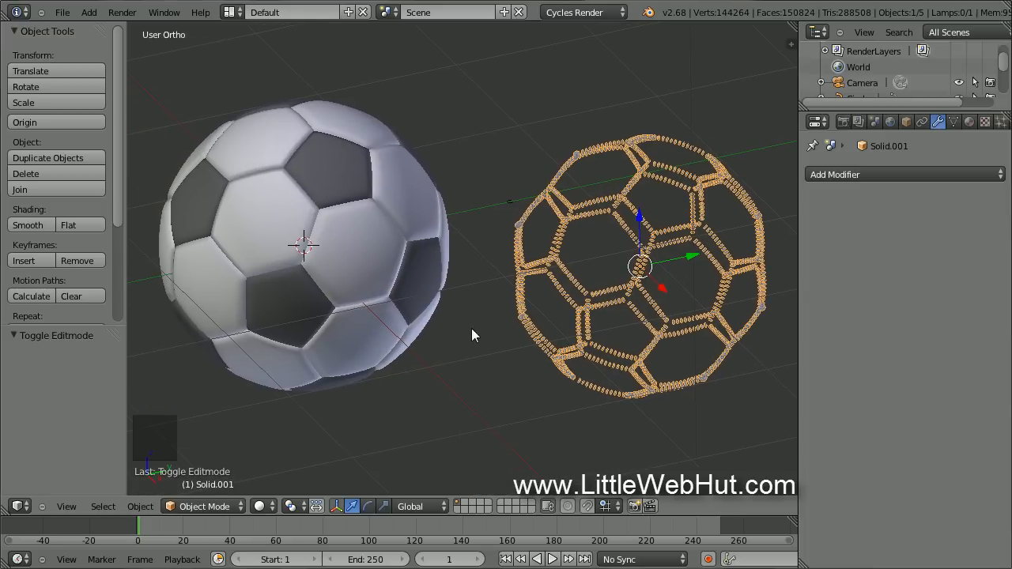
{"action": "type", "text": "s1.2"}
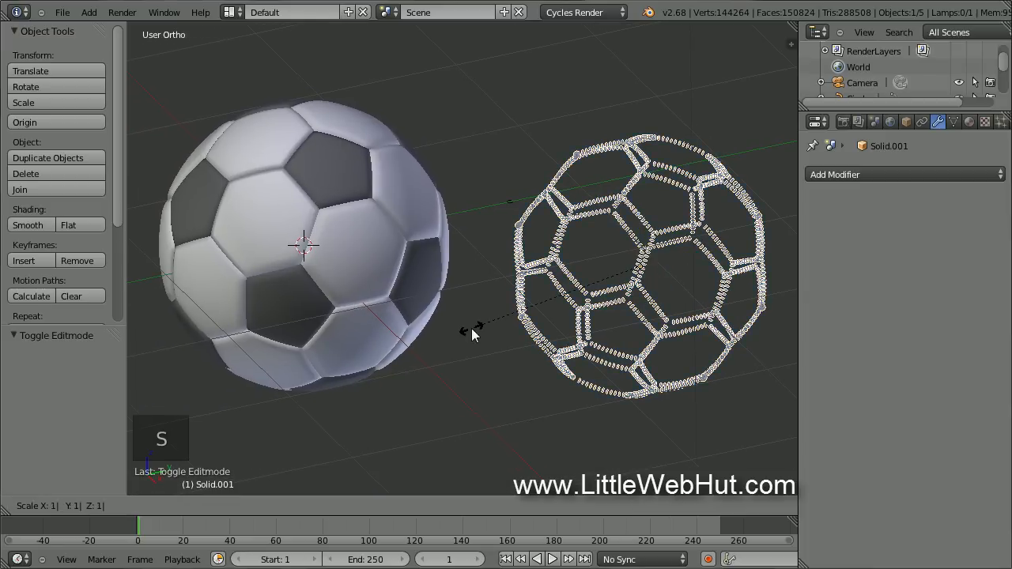
{"action": "key", "text": "Return"}
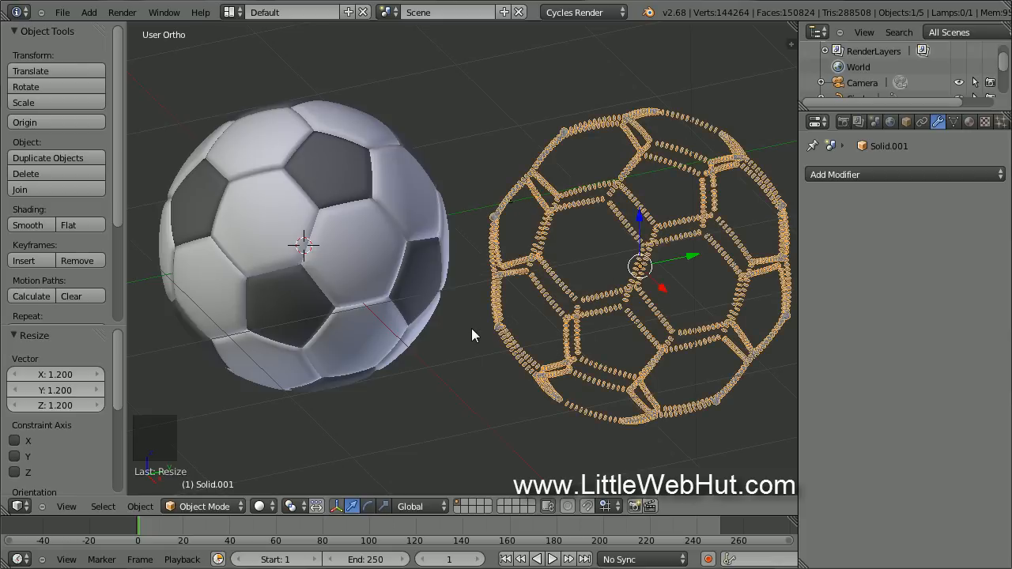
Align the stitch ball to the soccer ball's centre on X, Y and Z.
{"action": "right_click", "coordinate": [359, 250], "text": "shift"}
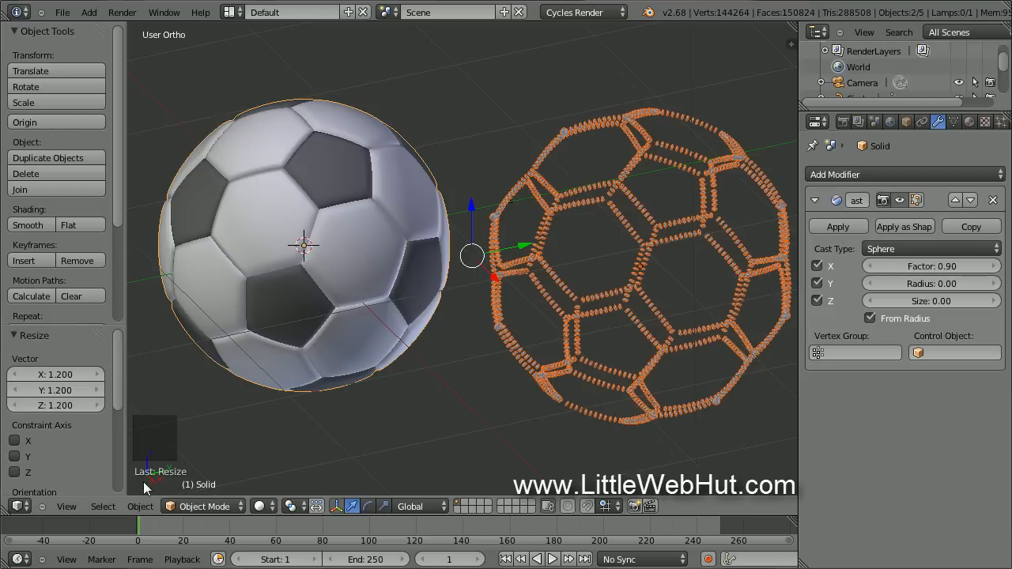
{"action": "left_click", "coordinate": [141, 506]}
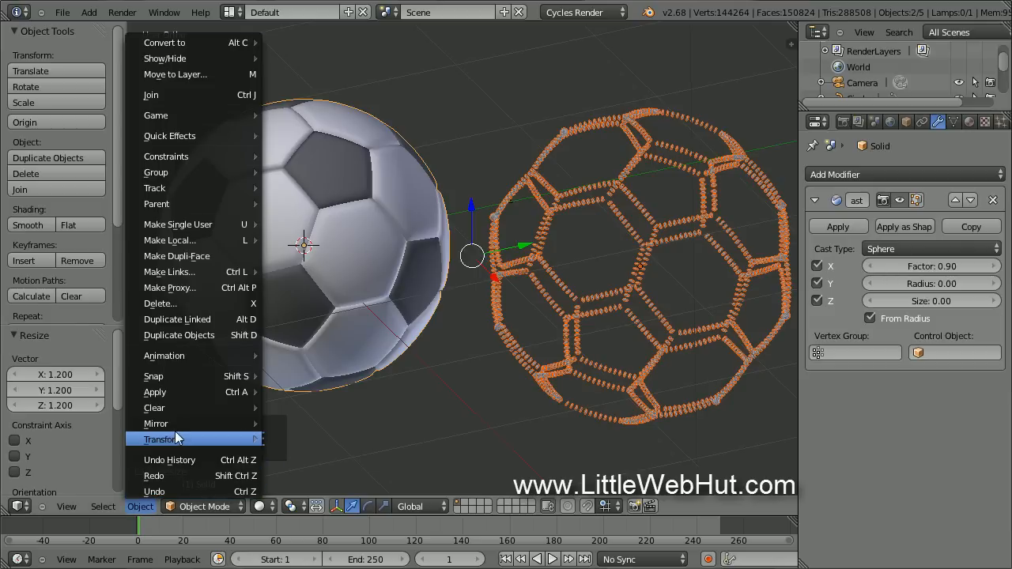
{"action": "mouse_move", "coordinate": [189, 438]}
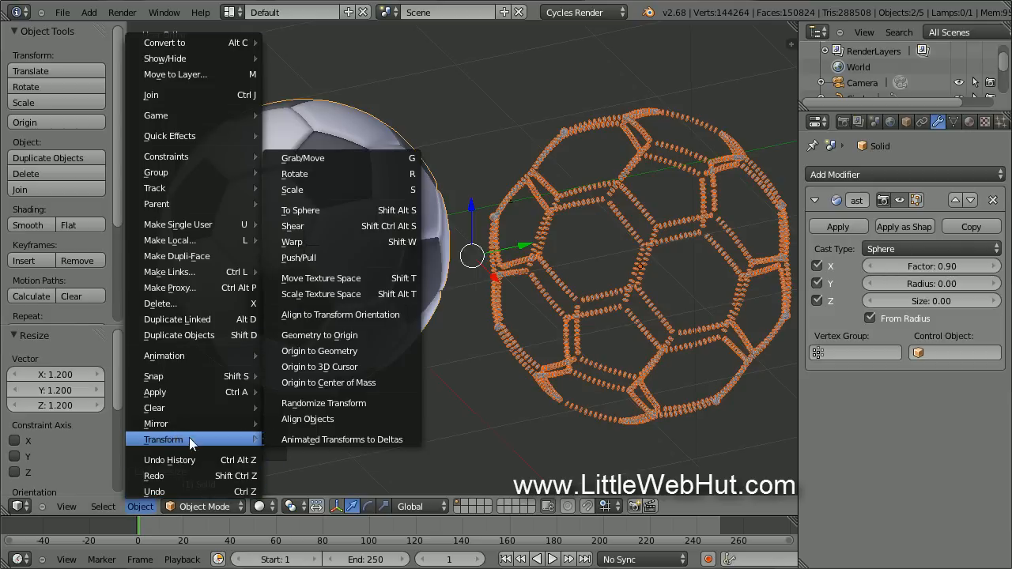
{"action": "left_click", "coordinate": [363, 418]}
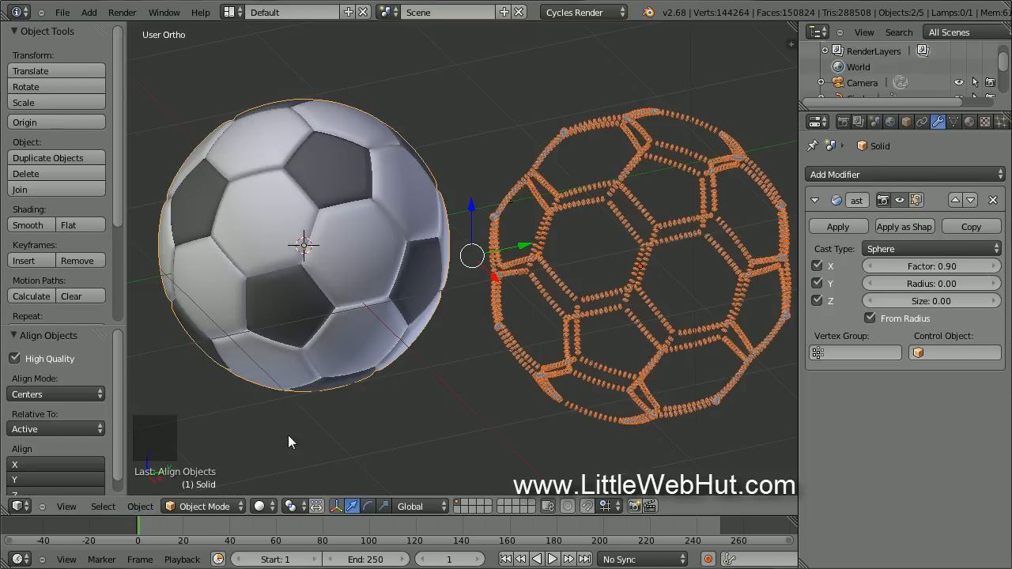
{"action": "left_click_drag", "start_coordinate": [121, 451], "coordinate": [121, 480]}
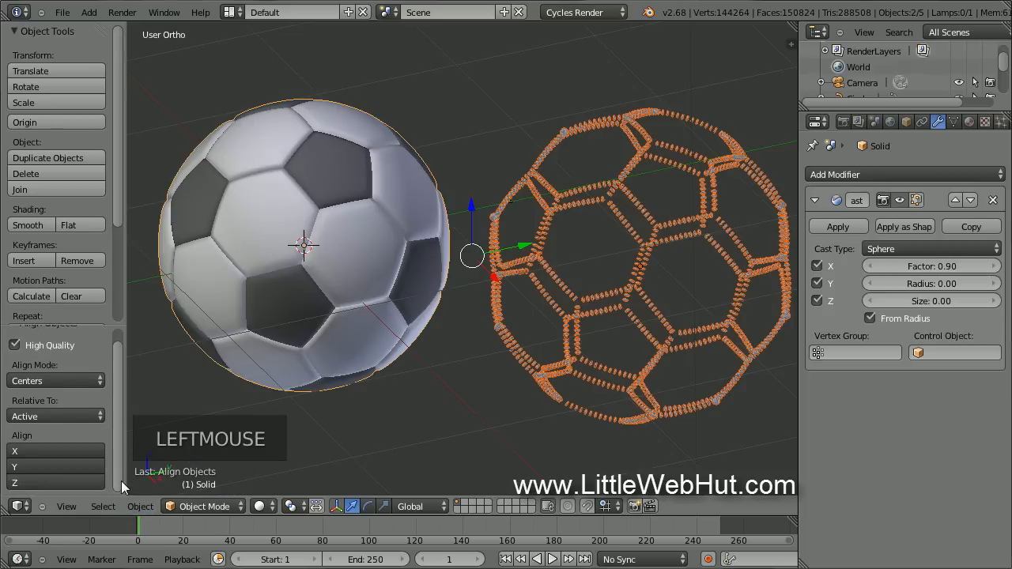
{"action": "left_click", "coordinate": [86, 449]}
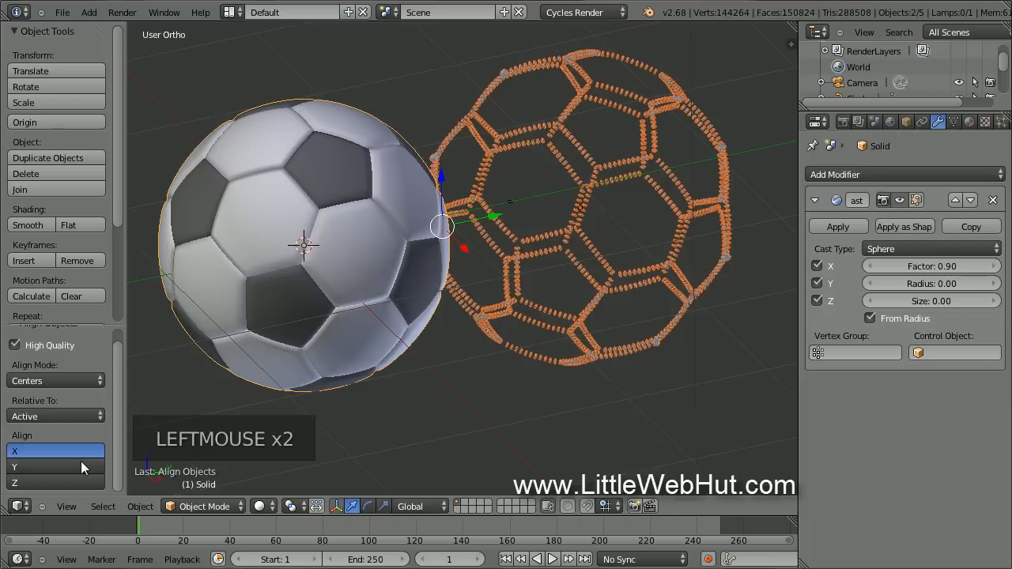
{"action": "left_click", "coordinate": [79, 465], "text": "shift"}
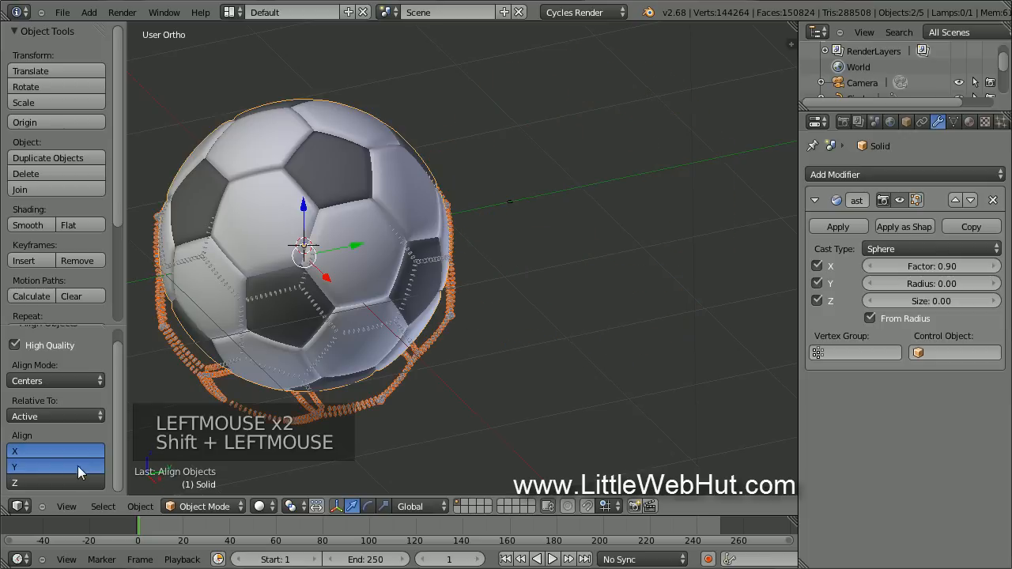
{"action": "left_click", "coordinate": [72, 480], "text": "shift"}
{"action": "middle_click_drag", "start_coordinate": [460, 371], "coordinate": [593, 377], "text": "shift"}
{"action": "scroll", "coordinate": [593, 378], "scroll_direction": "up", "scroll_amount": 2}
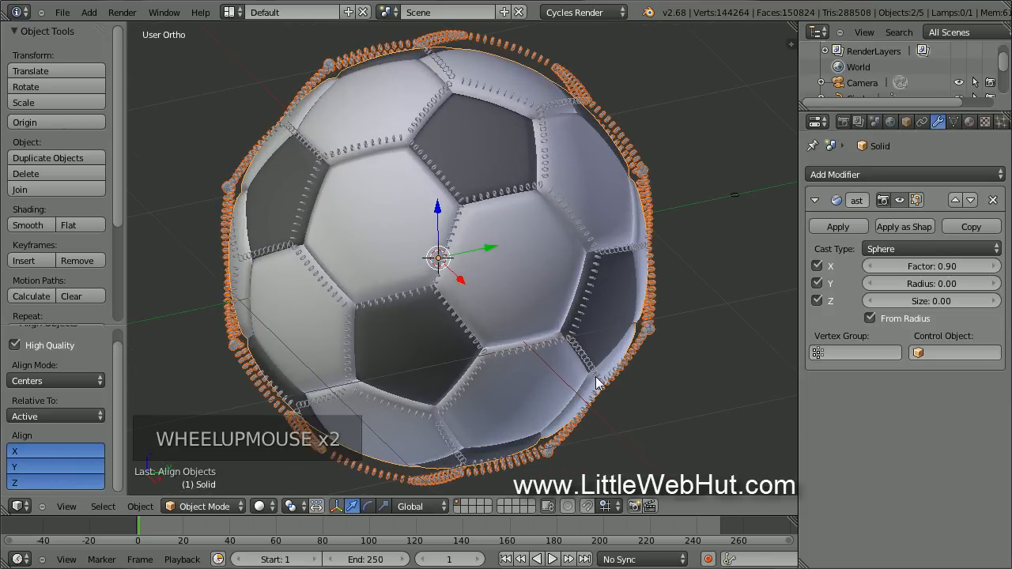
Scale Solid.001 alone to 0.912 so its rings follow the panel seams.
{"action": "right_click", "coordinate": [653, 313]}
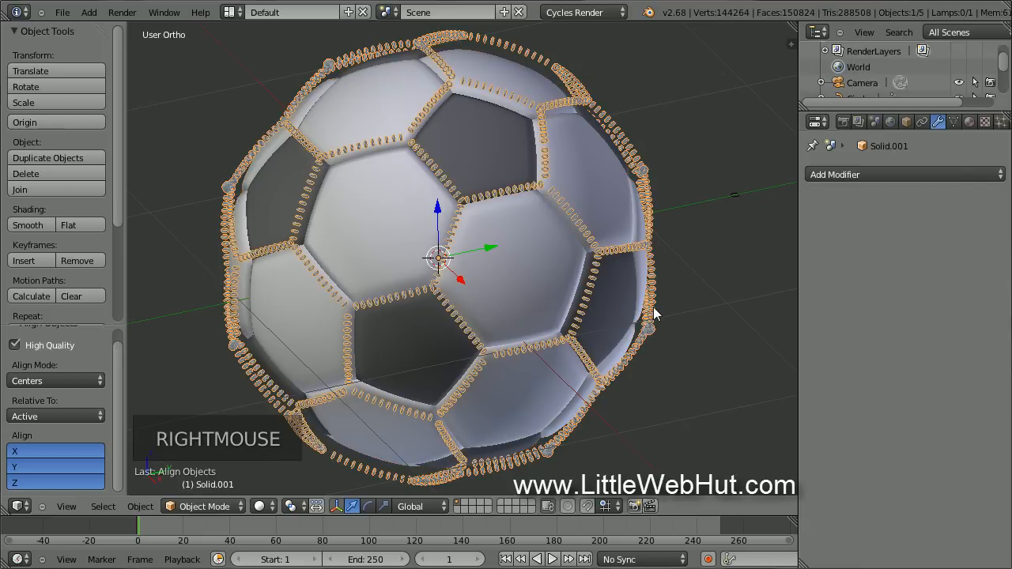
{"action": "scroll", "coordinate": [653, 313], "scroll_direction": "up", "scroll_amount": 3}
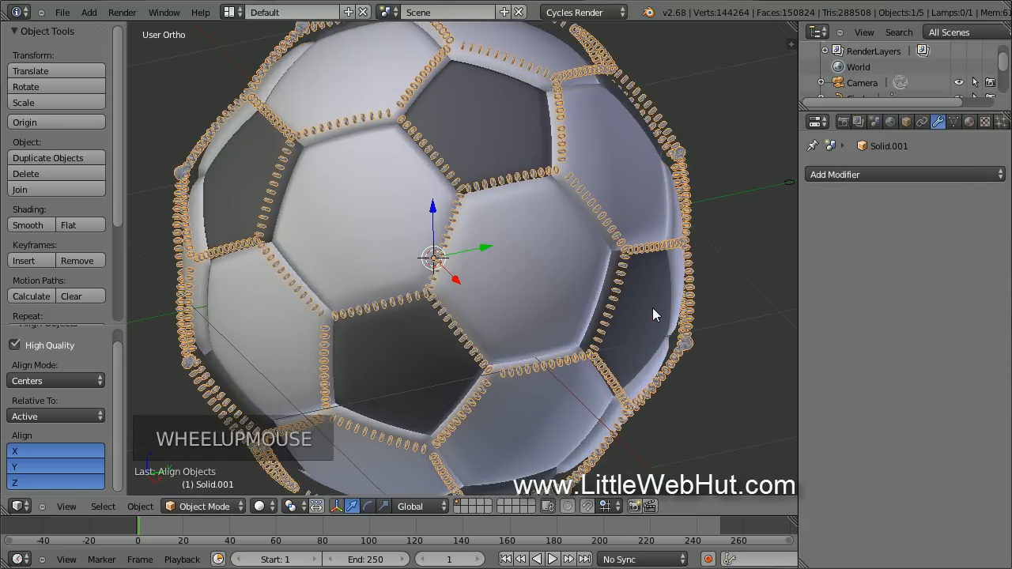
{"action": "scroll", "coordinate": [652, 314], "scroll_direction": "up", "scroll_amount": 2}
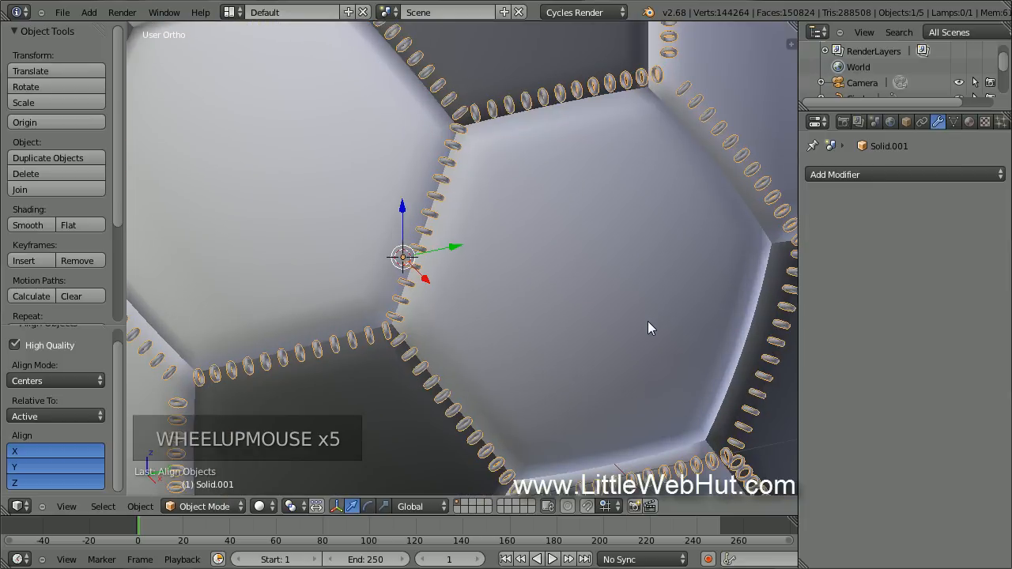
{"action": "key", "text": "s"}
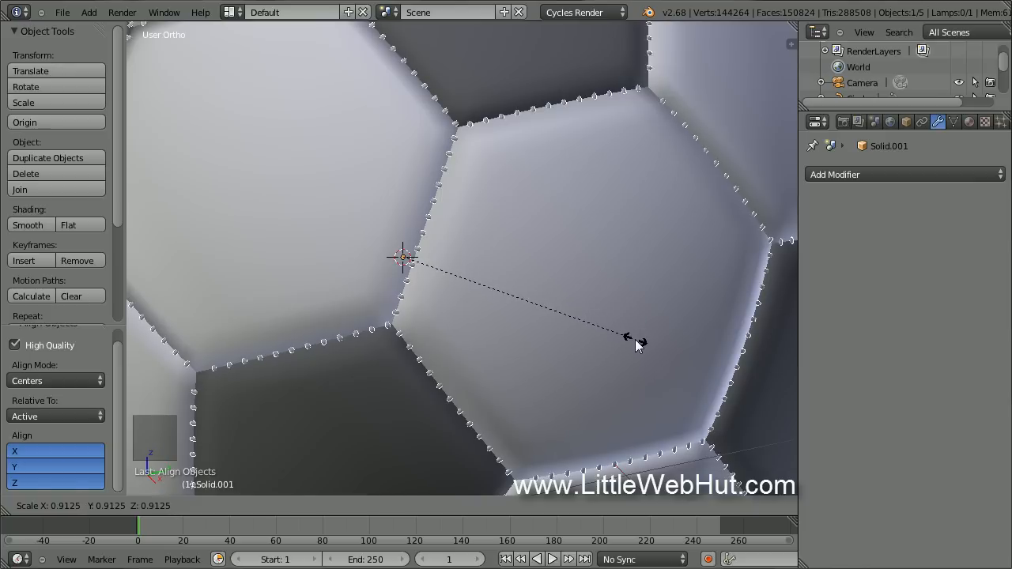
{"action": "left_click", "coordinate": [637, 343]}
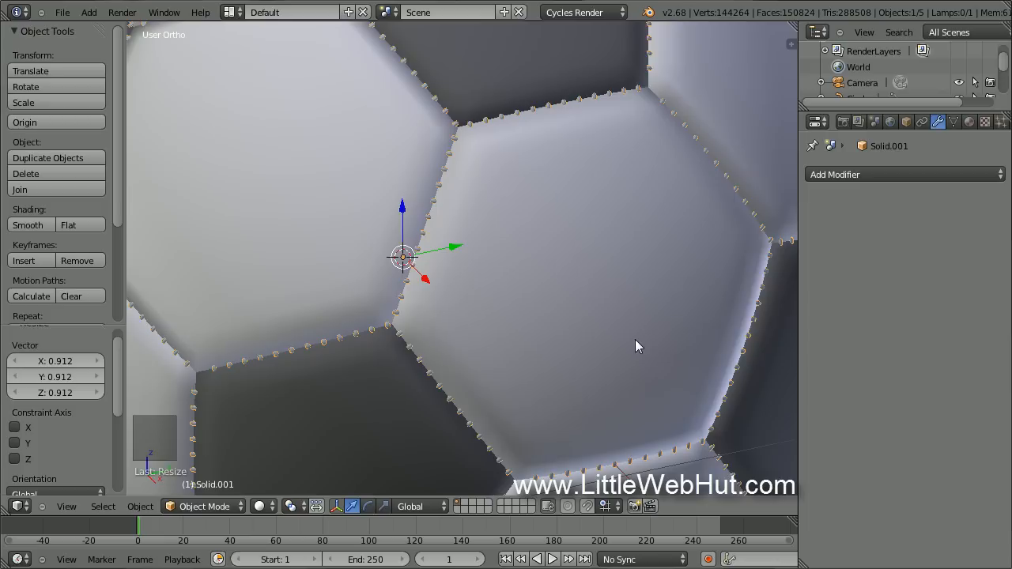
Give the ball a new material, Material.001, with its colour darkened to grey.
{"action": "left_click", "coordinate": [969, 123]}
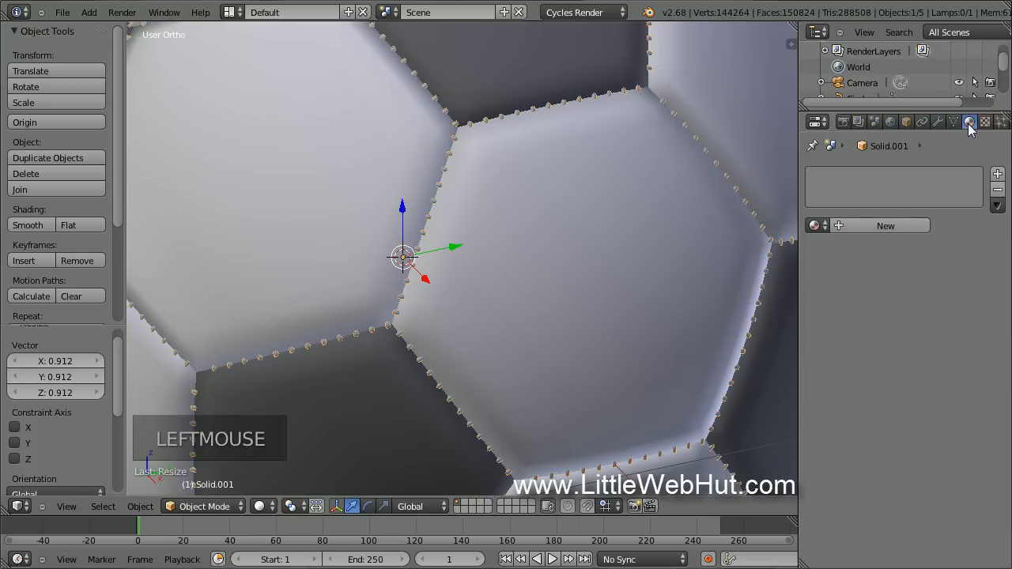
{"action": "left_click", "coordinate": [907, 224]}
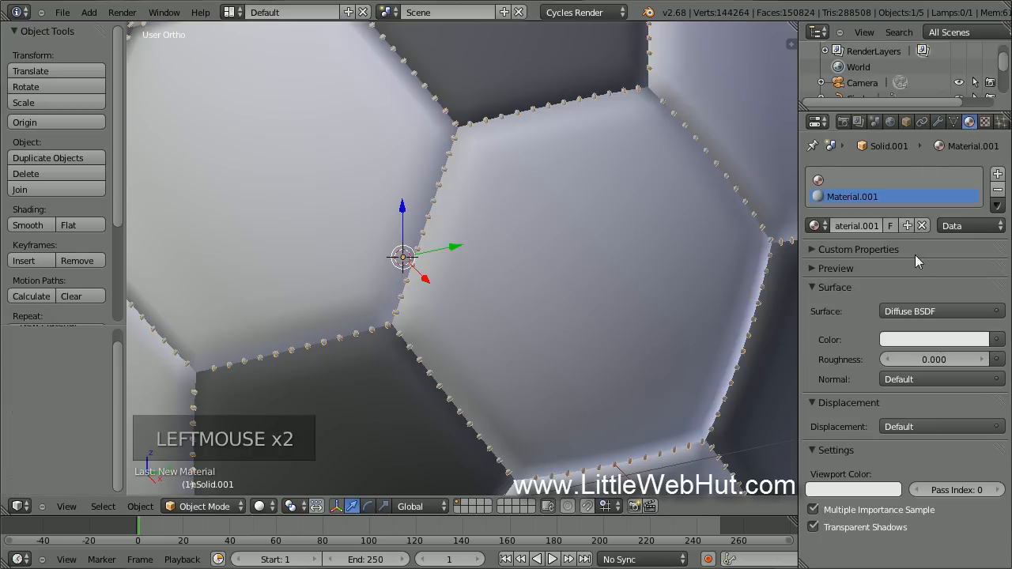
{"action": "left_click", "coordinate": [925, 338]}
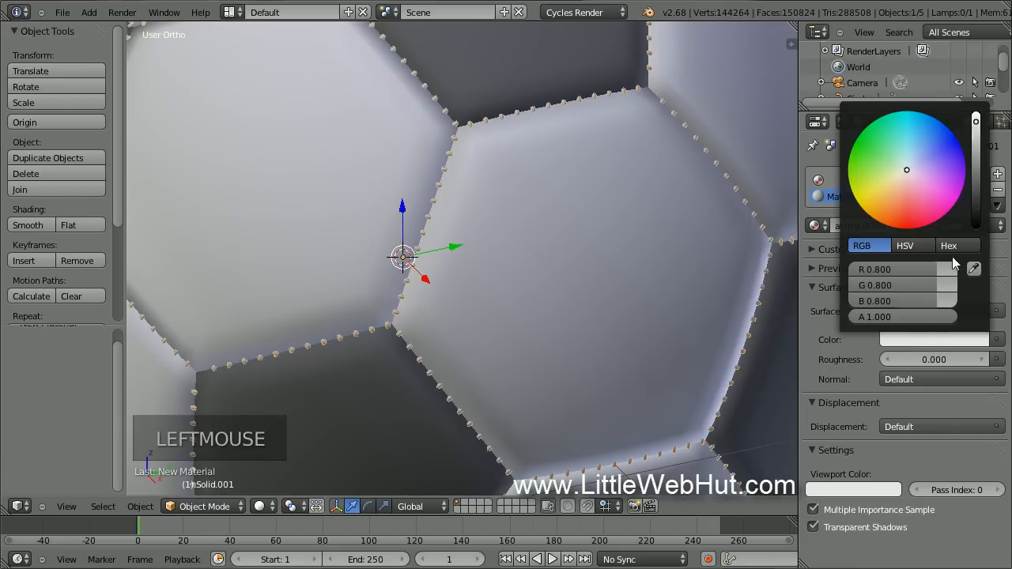
{"action": "left_click_drag", "start_coordinate": [977, 126], "coordinate": [977, 150]}
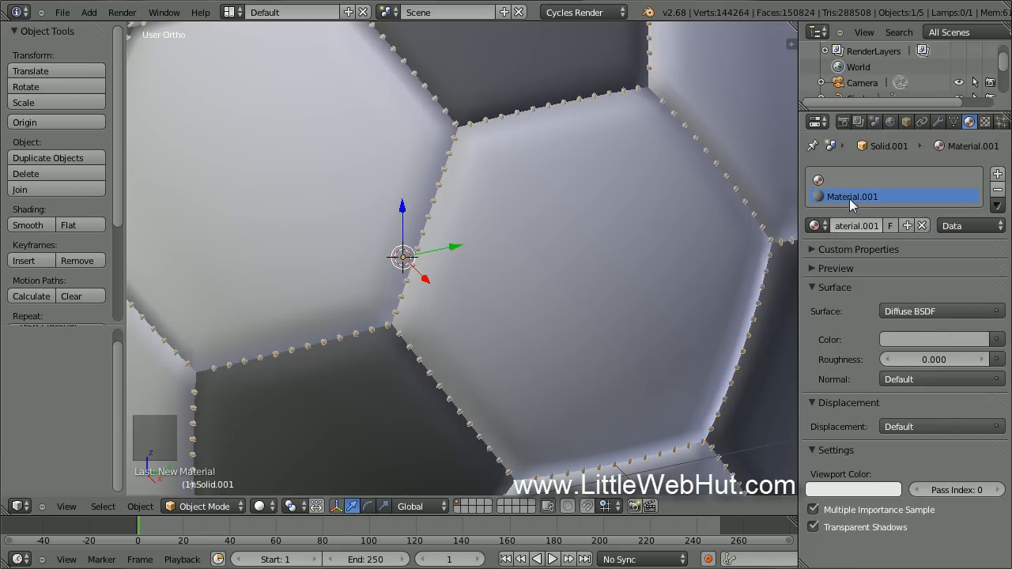
Remove the empty material slot and switch to the front view.
{"action": "left_click", "coordinate": [822, 181]}
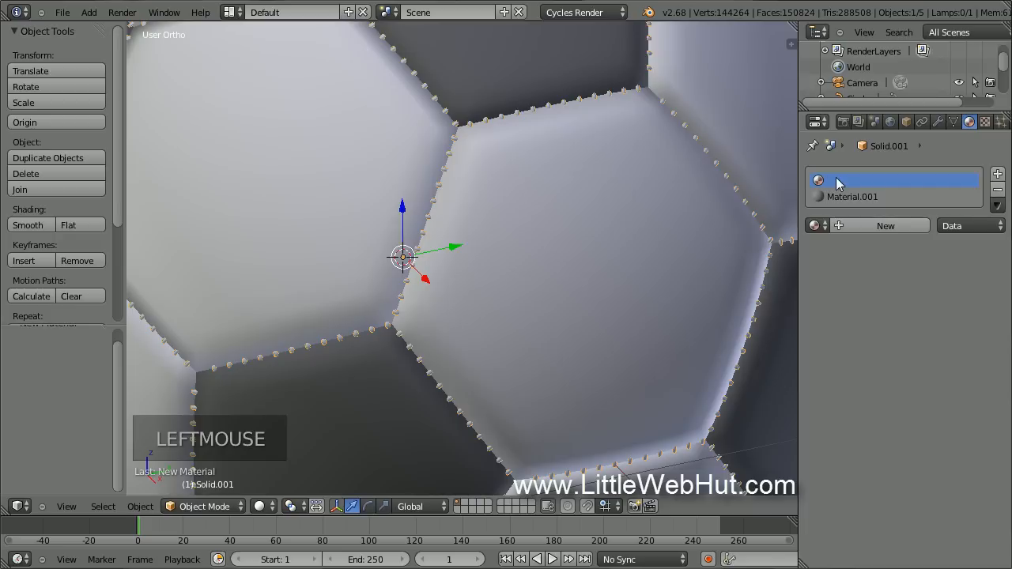
{"action": "left_click", "coordinate": [997, 192]}
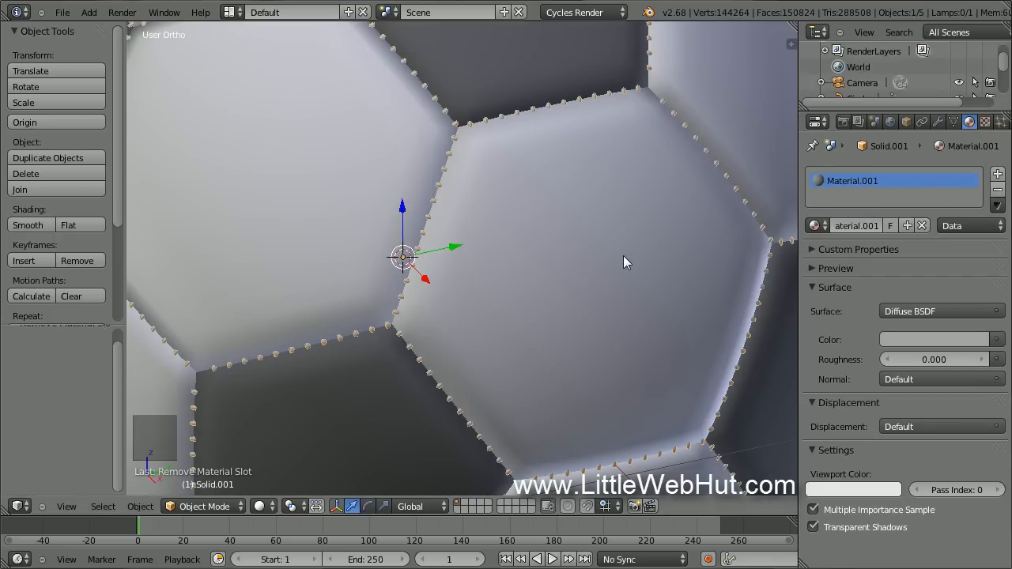
{"action": "scroll", "coordinate": [623, 255], "scroll_direction": "down", "scroll_amount": 5}
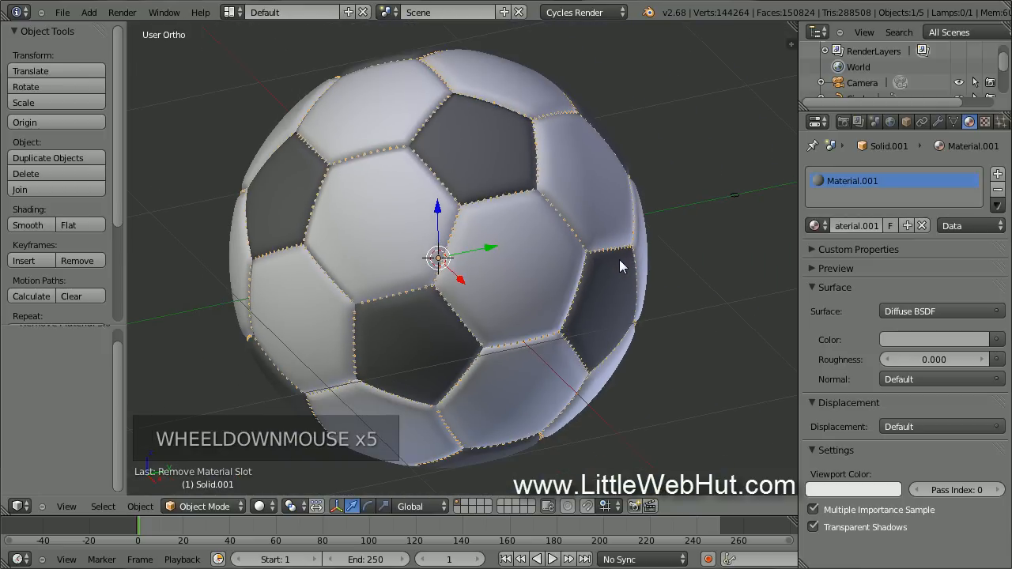
{"action": "scroll", "coordinate": [620, 260], "scroll_direction": "down", "scroll_amount": 2}
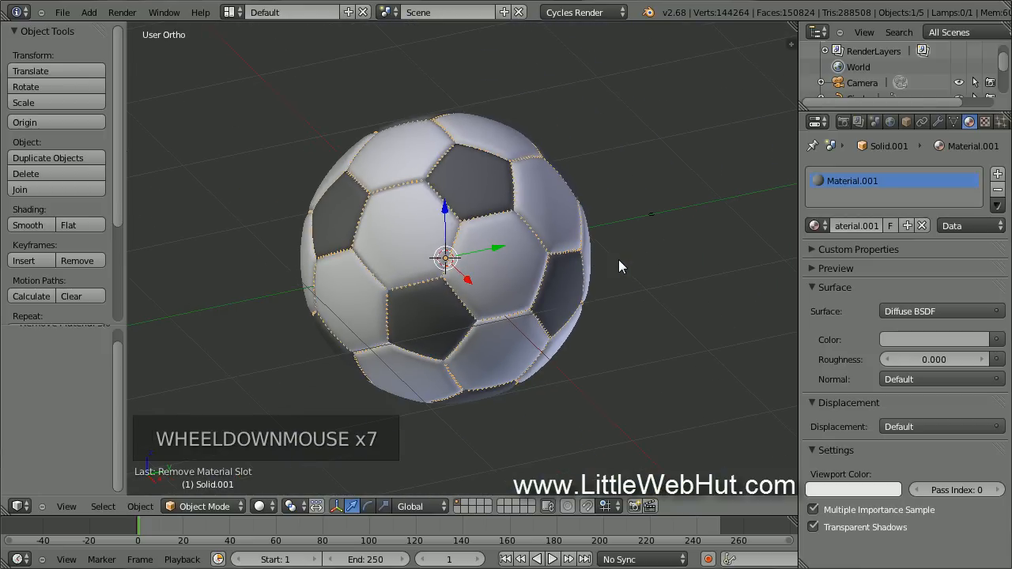
{"action": "key", "text": "KP_1"}
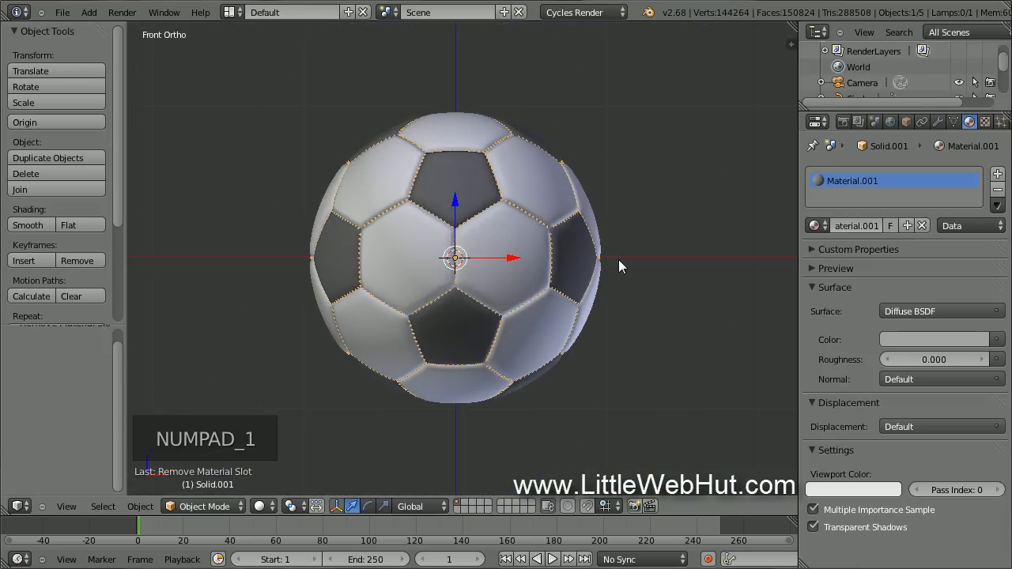
Add a plane, lower it 0.980 to the ball's base, and scale it by 100.
{"action": "key", "text": "shift+a"}
{"action": "mouse_move", "coordinate": [619, 261]}
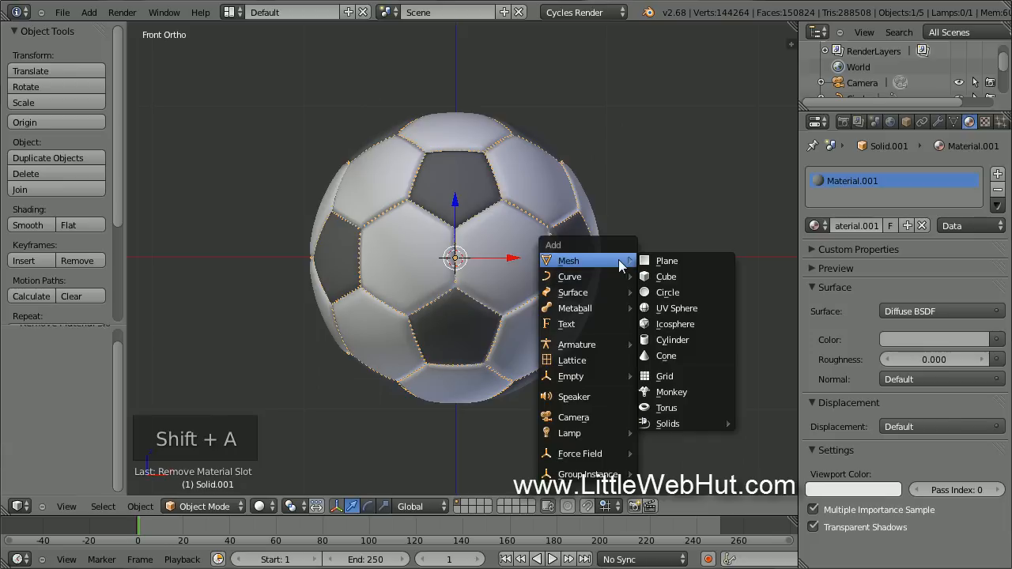
{"action": "left_click", "coordinate": [690, 263]}
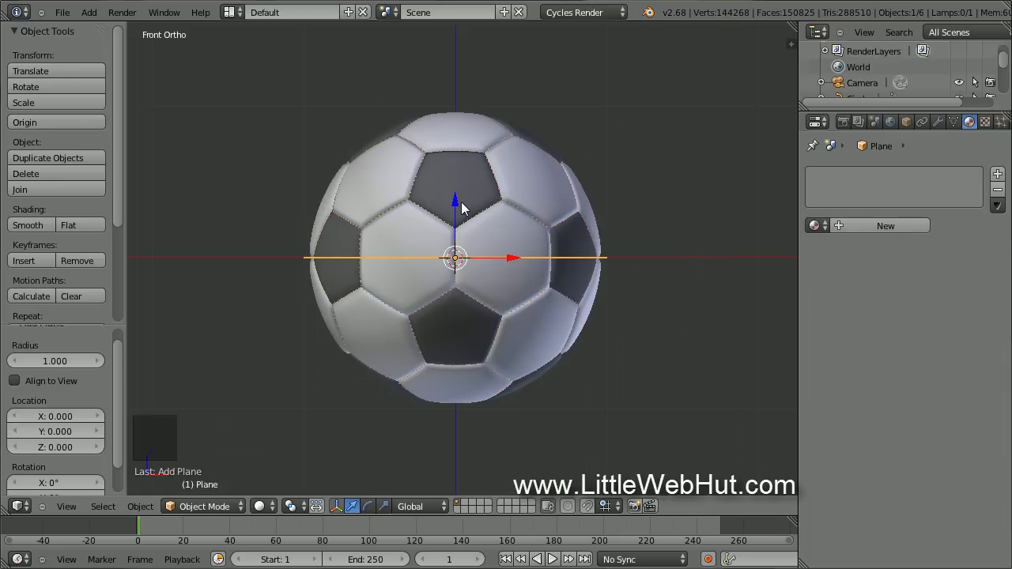
{"action": "left_click_drag", "start_coordinate": [454, 197], "coordinate": [455, 347]}
{"action": "type", "text": "s"}
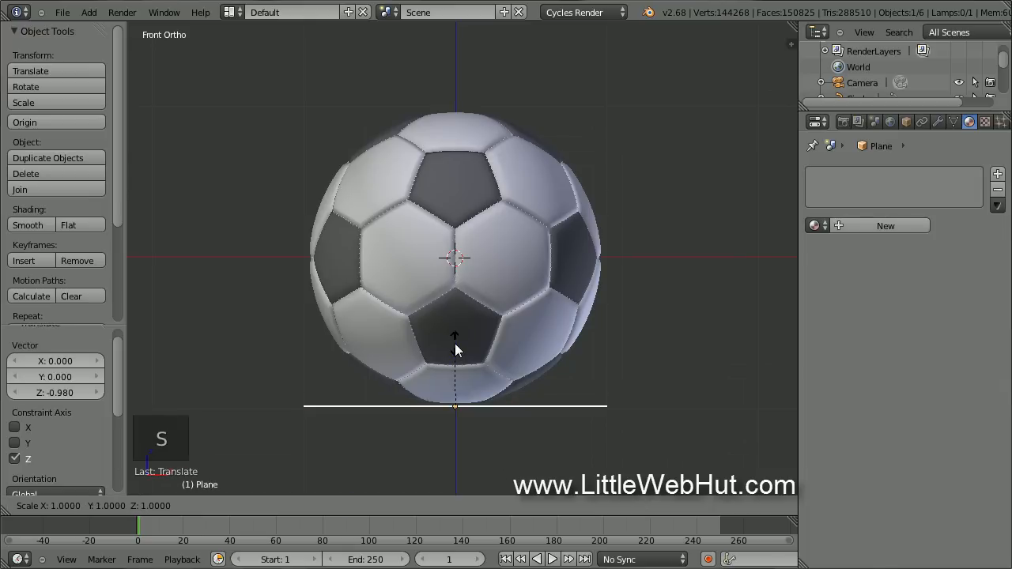
{"action": "type", "text": "100"}
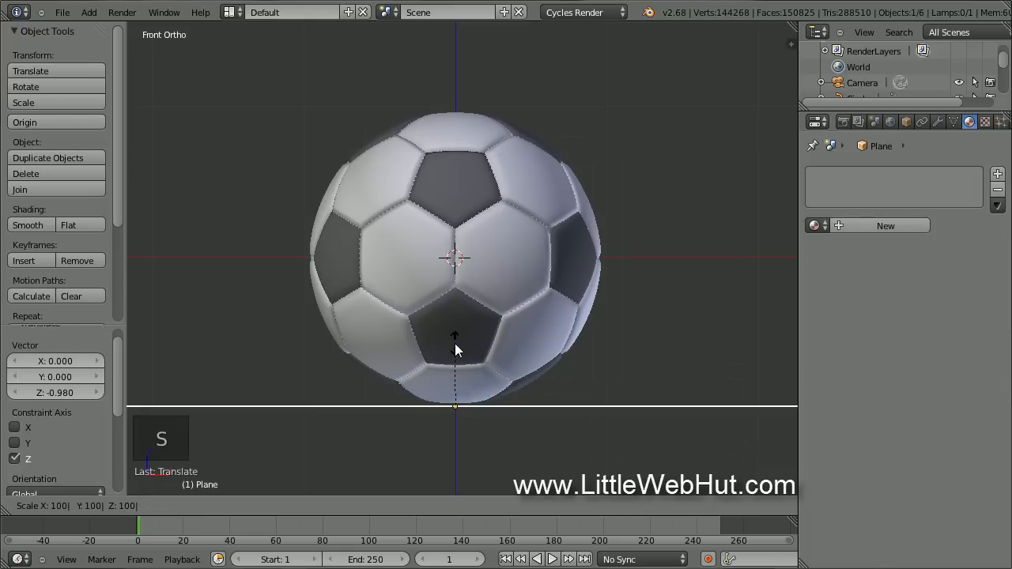
{"action": "key", "text": "Return"}
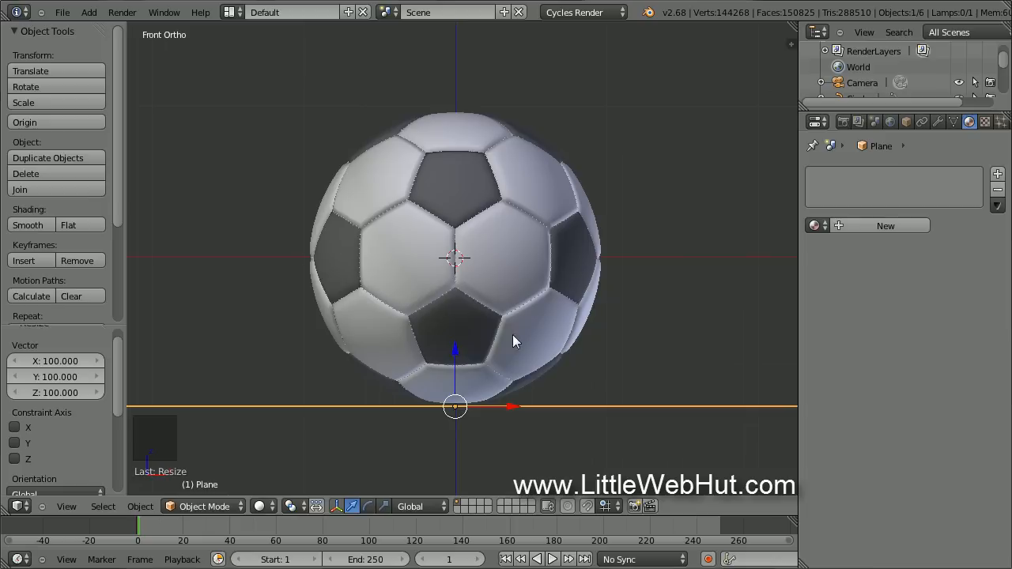
Give the ground plane a new material, Material.002.
{"action": "left_click", "coordinate": [857, 230]}
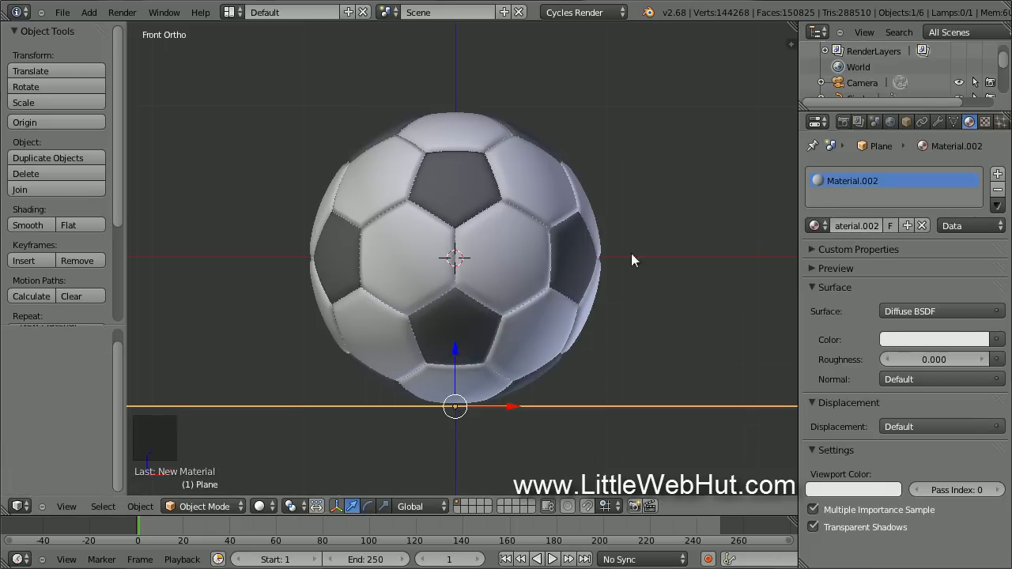
{"action": "scroll", "coordinate": [496, 280], "scroll_direction": "down", "scroll_amount": 5}
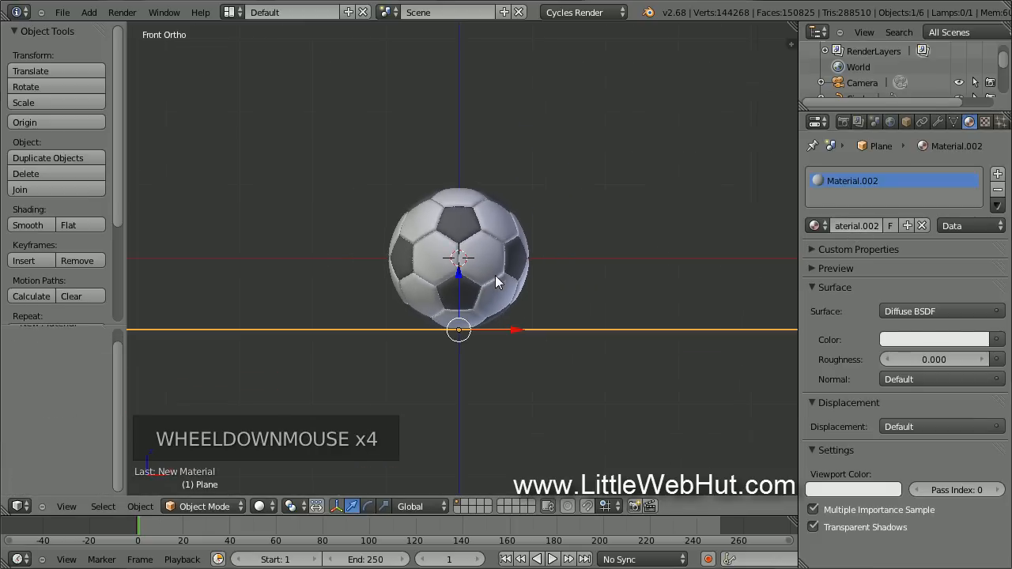
{"action": "middle_click_drag", "start_coordinate": [495, 281], "coordinate": [496, 425], "text": "shift"}
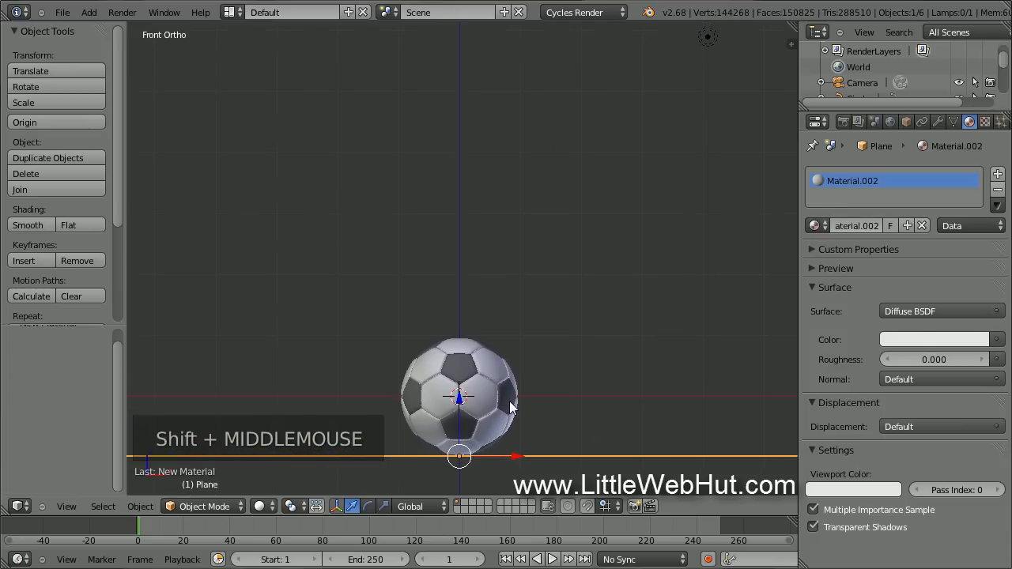
Add a second plane and move it up and 2.997 to the right of the ball.
{"action": "key", "text": "shift+a"}
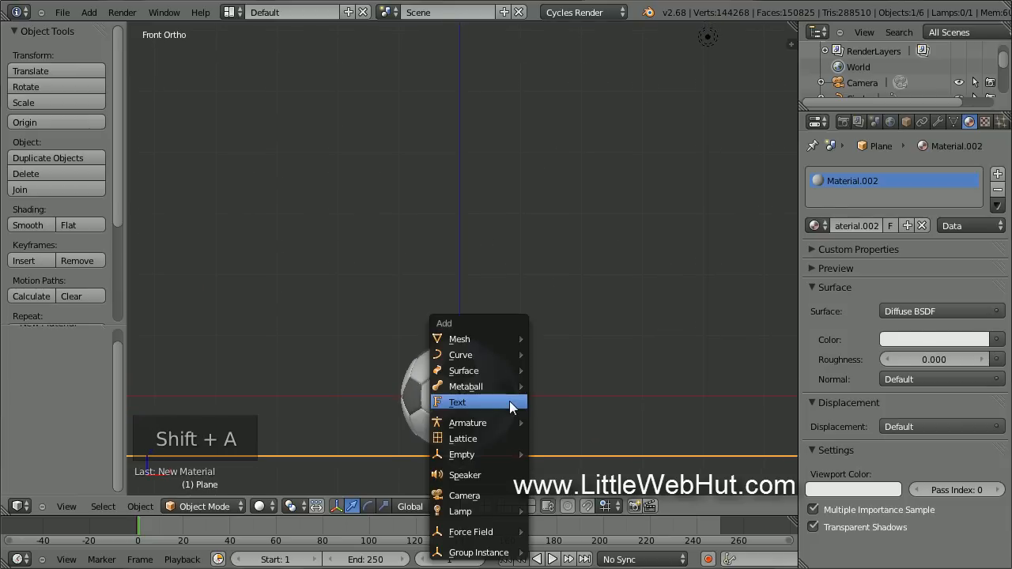
{"action": "mouse_move", "coordinate": [505, 339]}
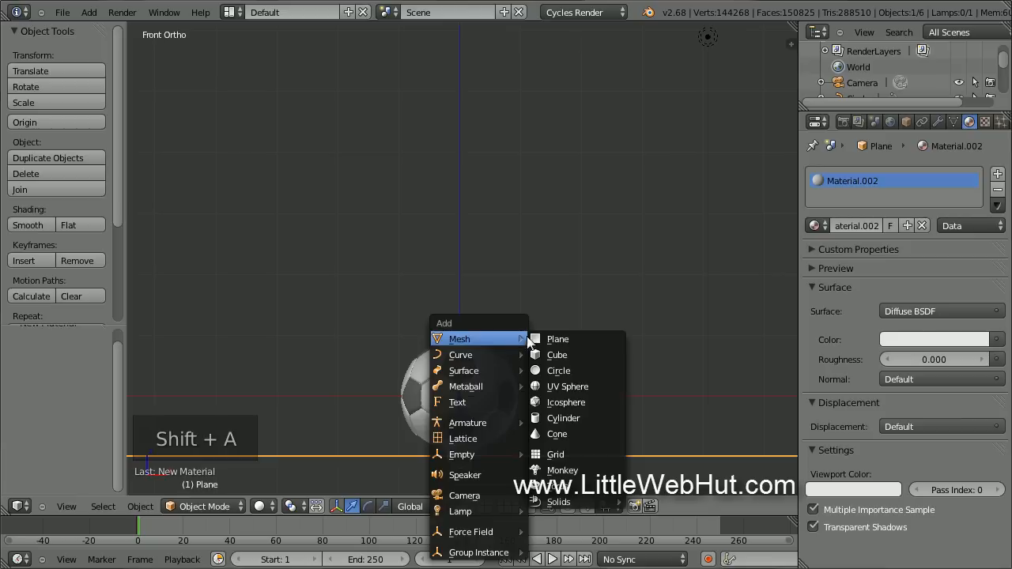
{"action": "left_click", "coordinate": [592, 338]}
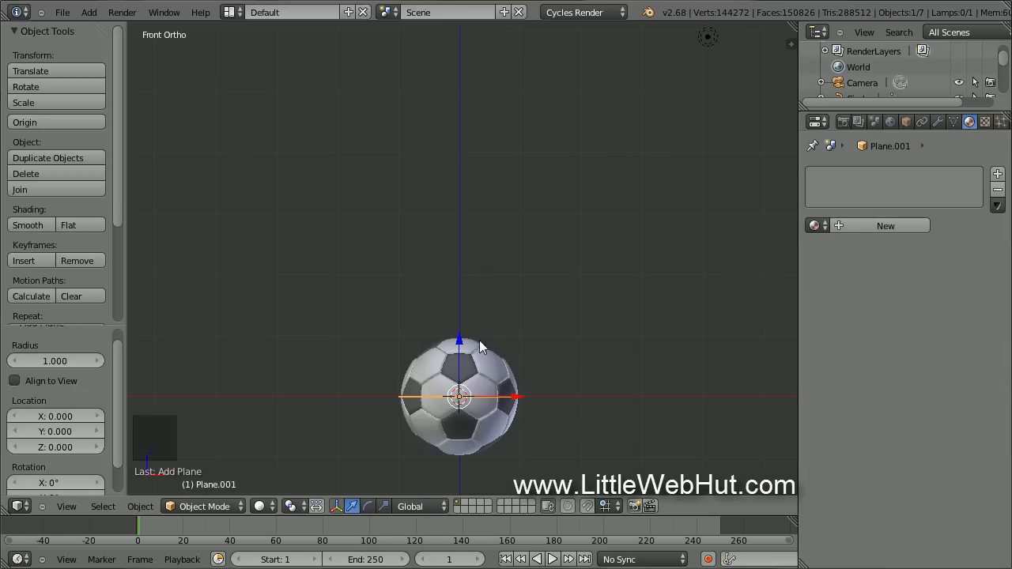
{"action": "left_click_drag", "start_coordinate": [457, 340], "coordinate": [484, 94]}
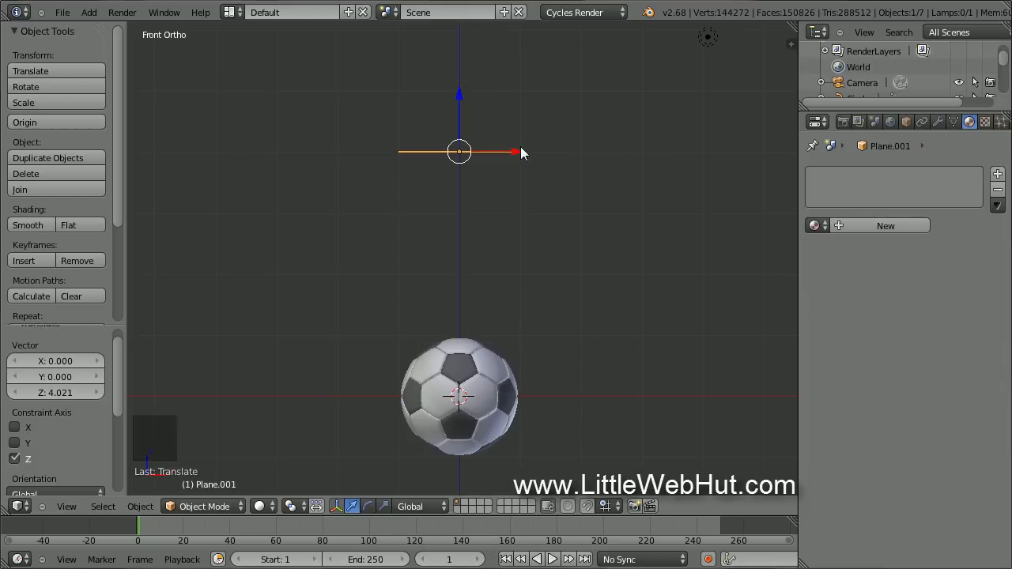
{"action": "left_click_drag", "start_coordinate": [519, 151], "coordinate": [701, 154]}
Tilt Plane.001 by 45°, scale it by 3, and give it new Material.003.
{"action": "type", "text": "r"}
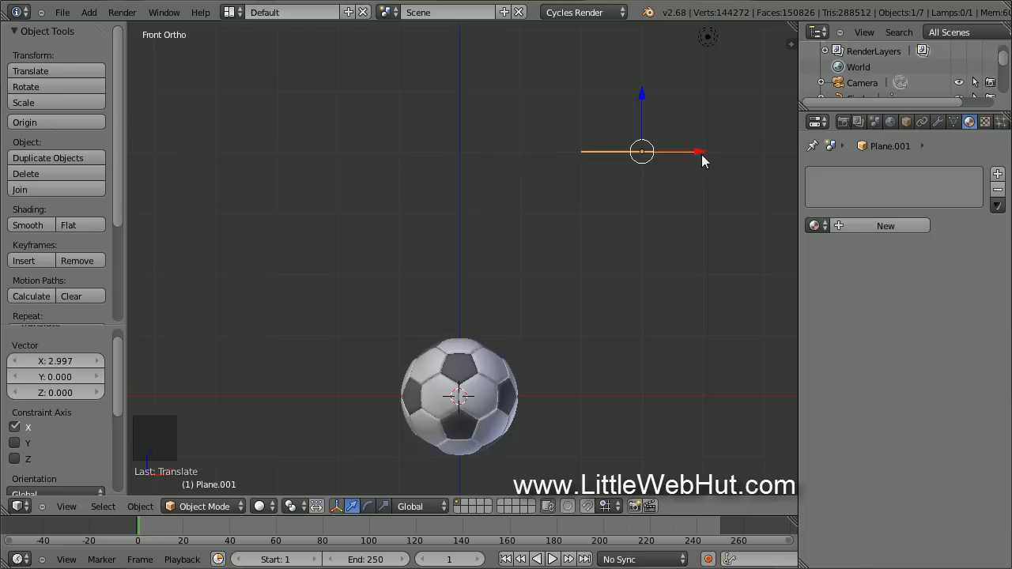
{"action": "type", "text": "45"}
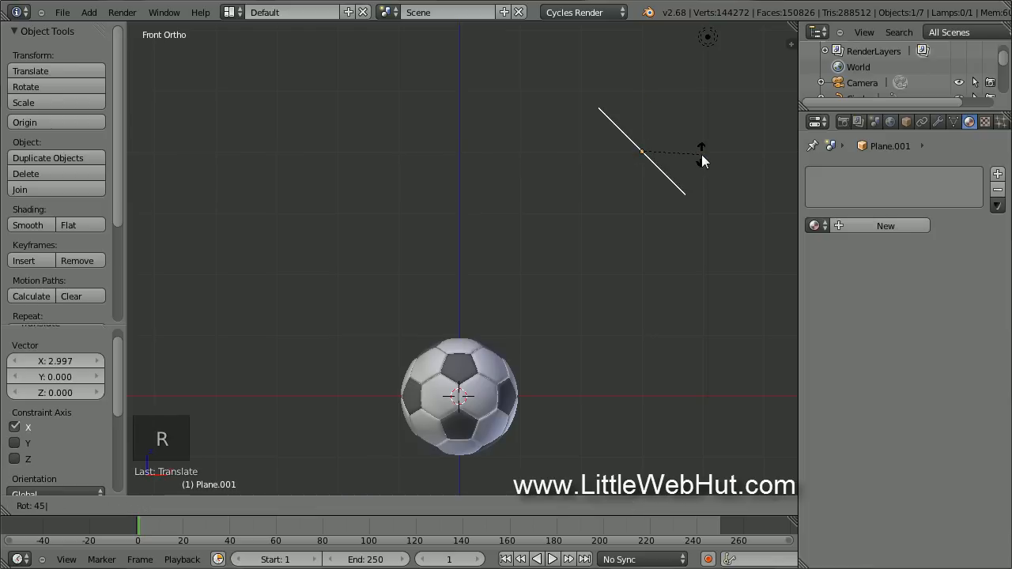
{"action": "key", "text": "Return"}
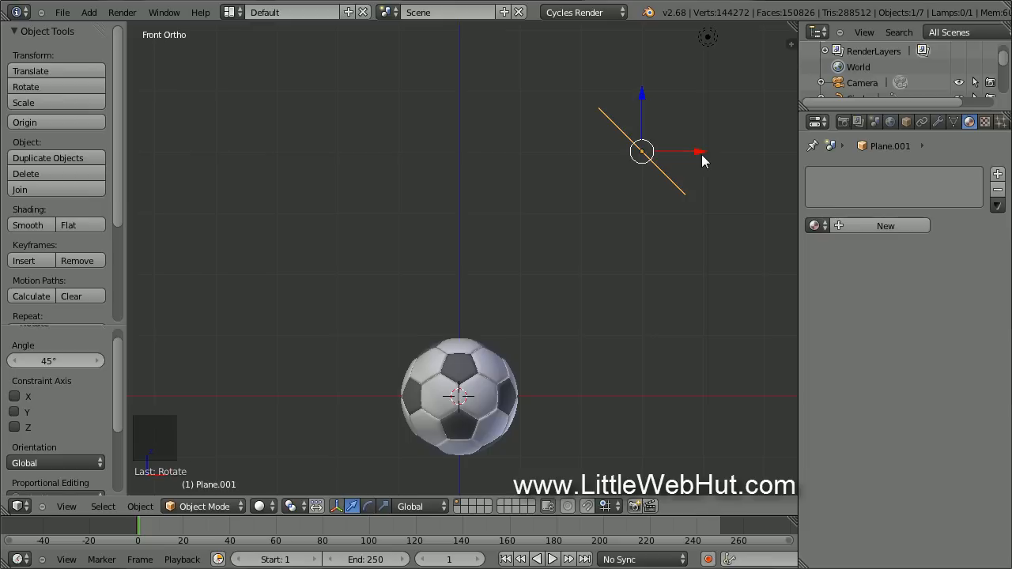
{"action": "type", "text": "s"}
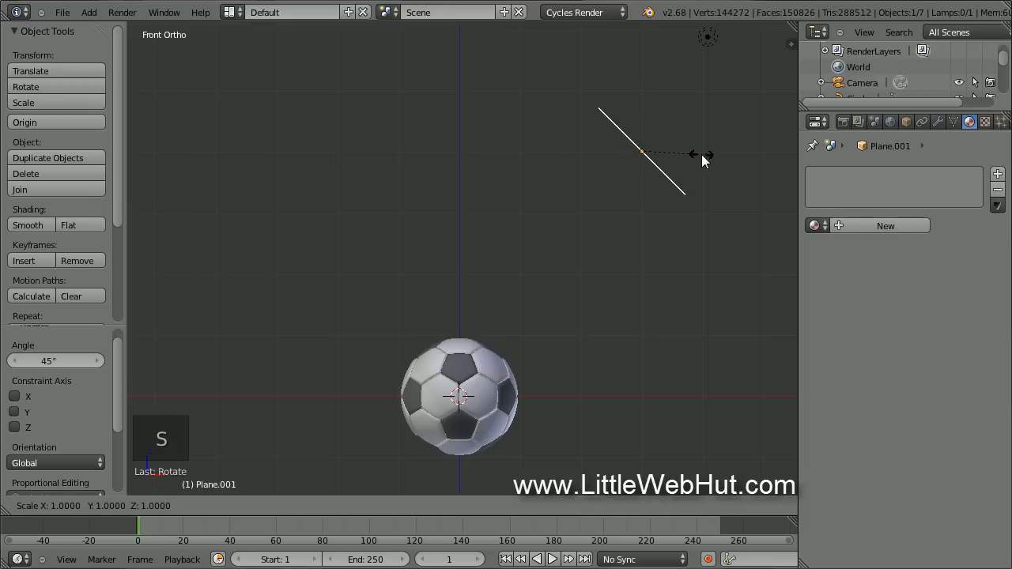
{"action": "type", "text": "3"}
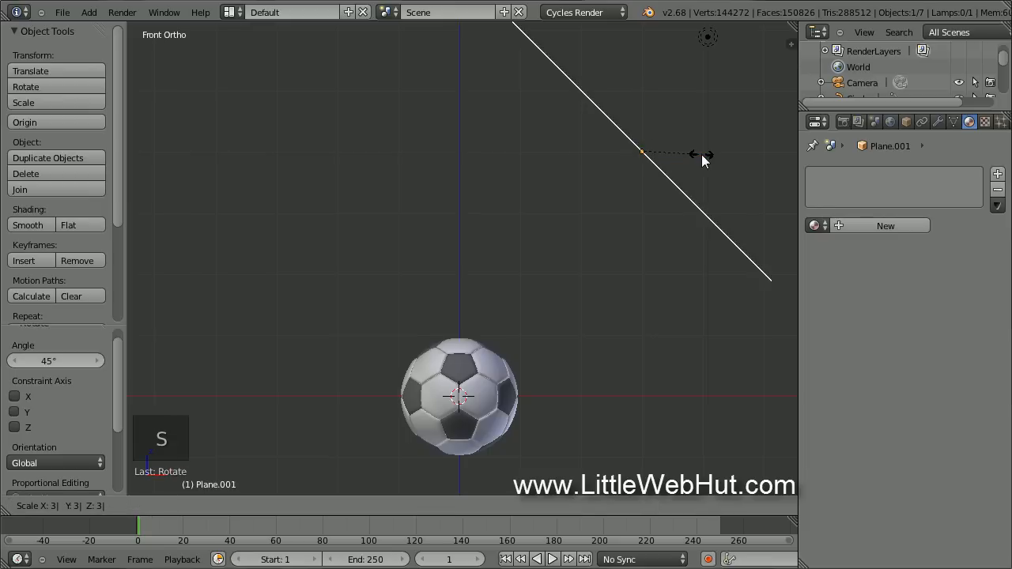
{"action": "key", "text": "Return"}
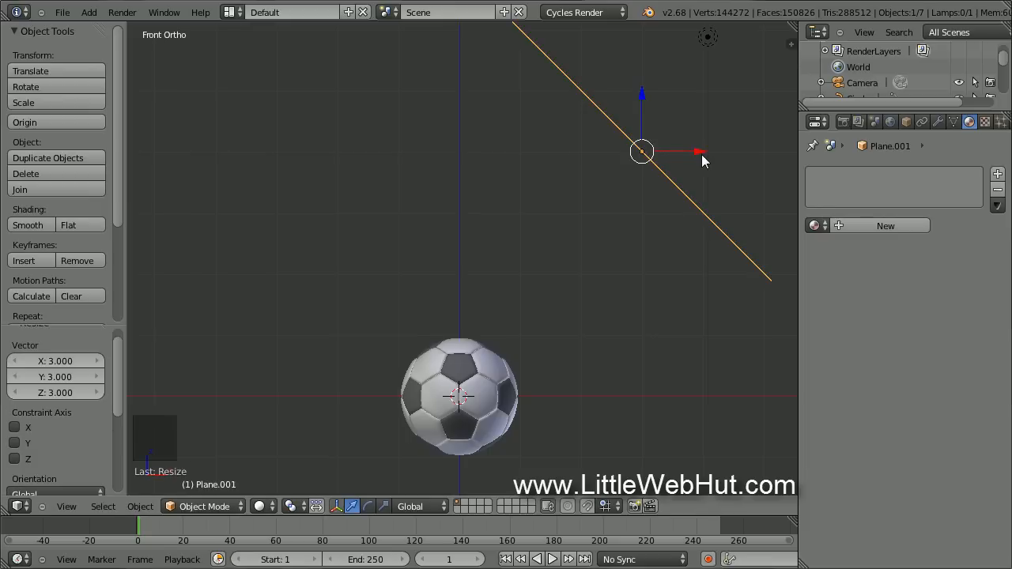
{"action": "left_click", "coordinate": [864, 225]}
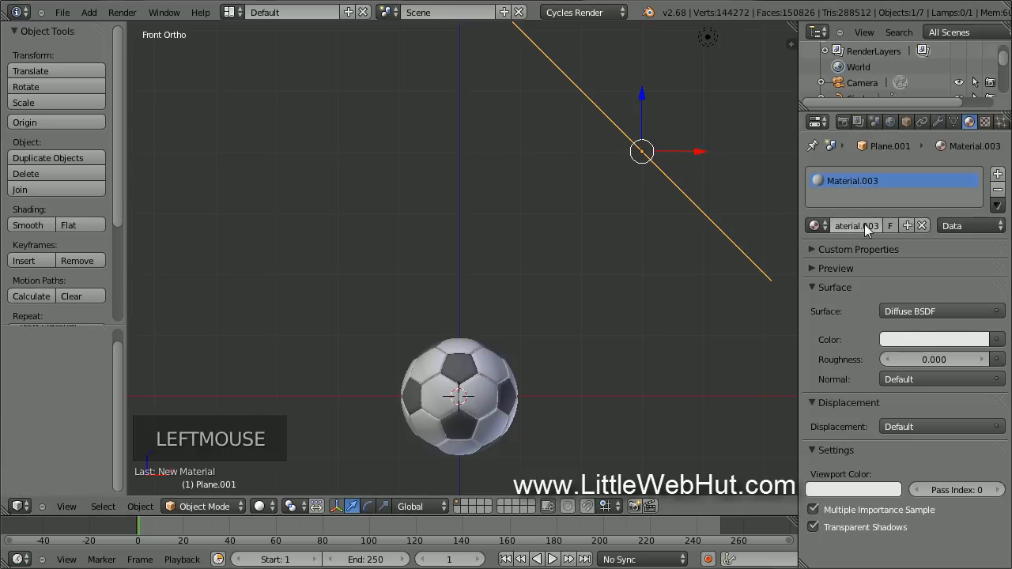
Make Material.003 an Emission shader with strength 5, then show the World settings.
{"action": "left_click", "coordinate": [942, 311]}
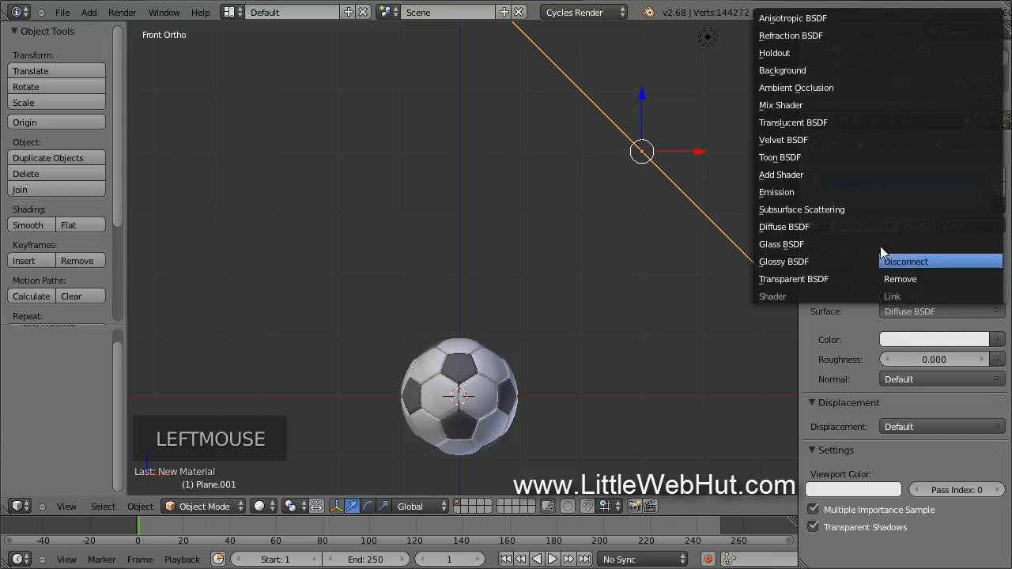
{"action": "left_click", "coordinate": [823, 192]}
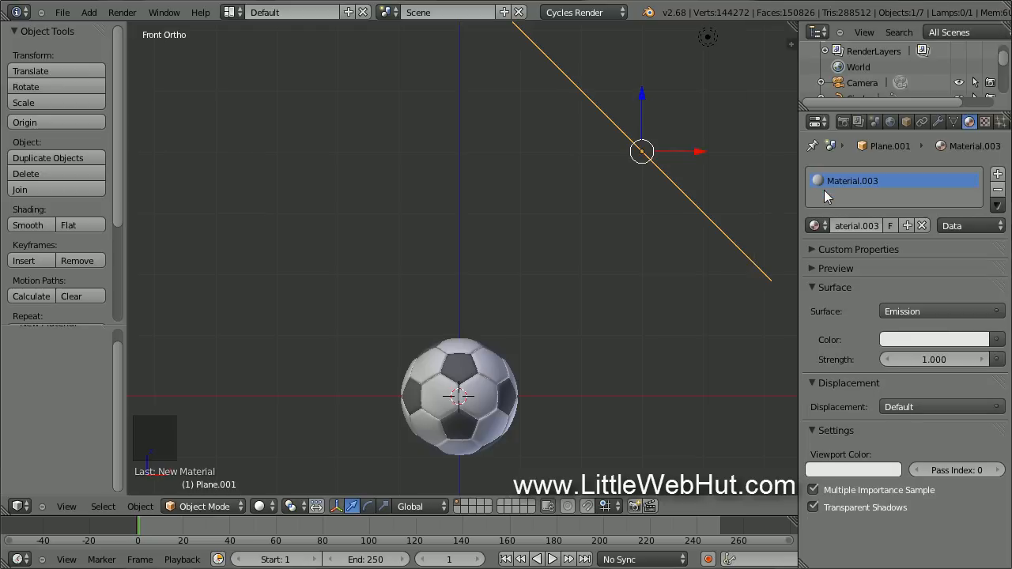
{"action": "left_click", "coordinate": [939, 362]}
{"action": "type", "text": "5"}
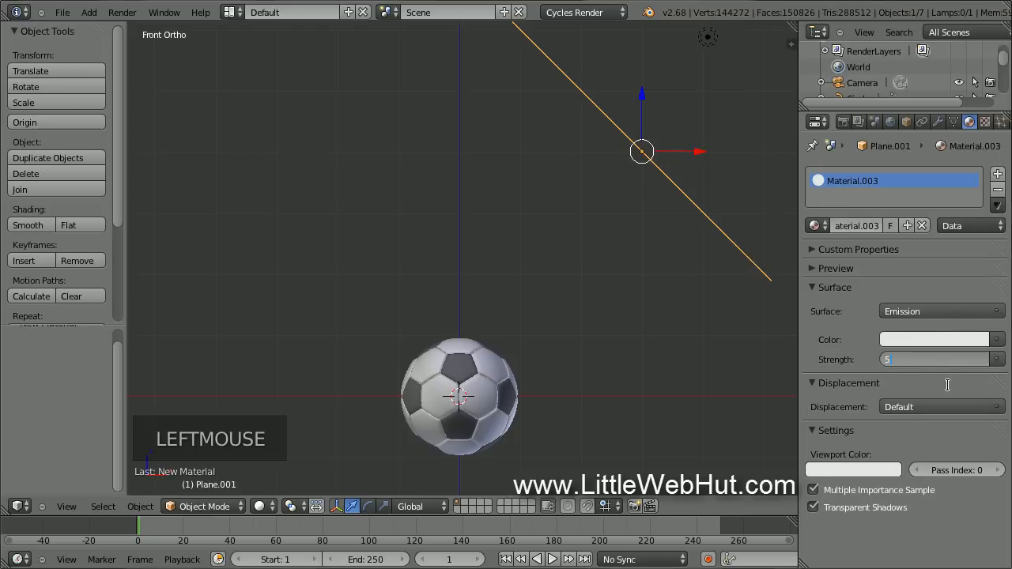
{"action": "key", "text": "Return"}
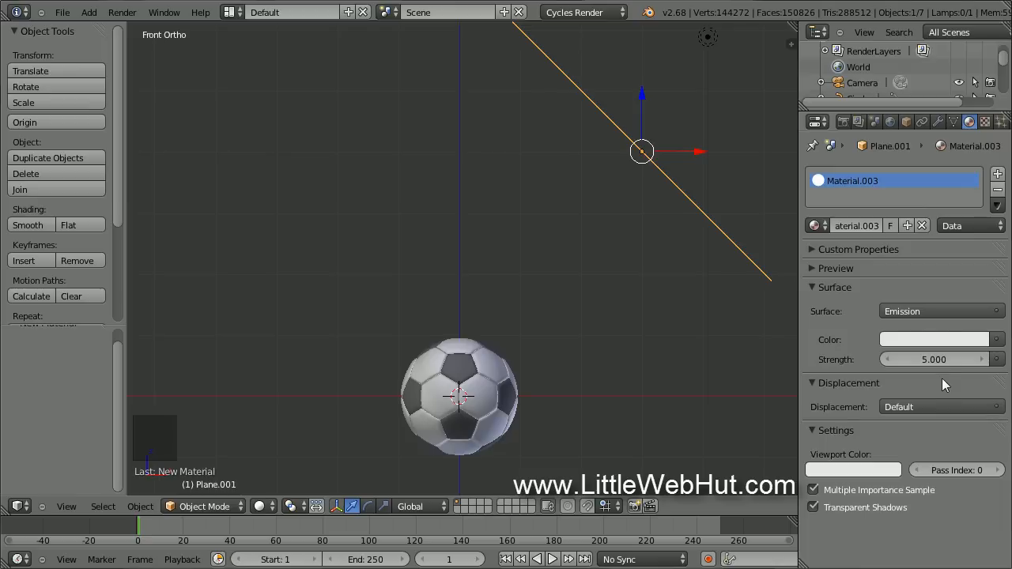
{"action": "left_click", "coordinate": [890, 123]}
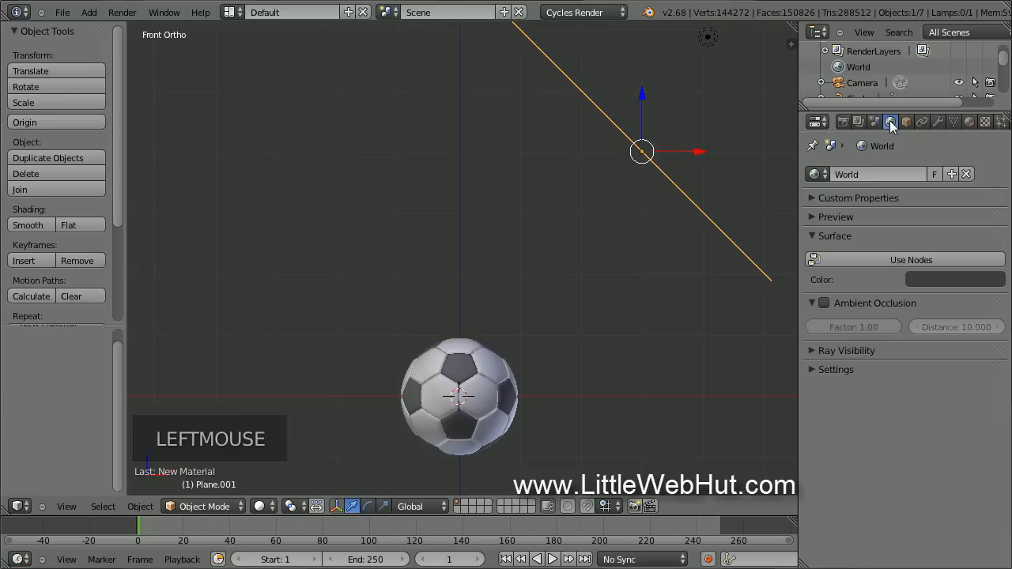
Darken the world colour to pure black (RGB 0.000) and look through the camera.
{"action": "left_click", "coordinate": [963, 281]}
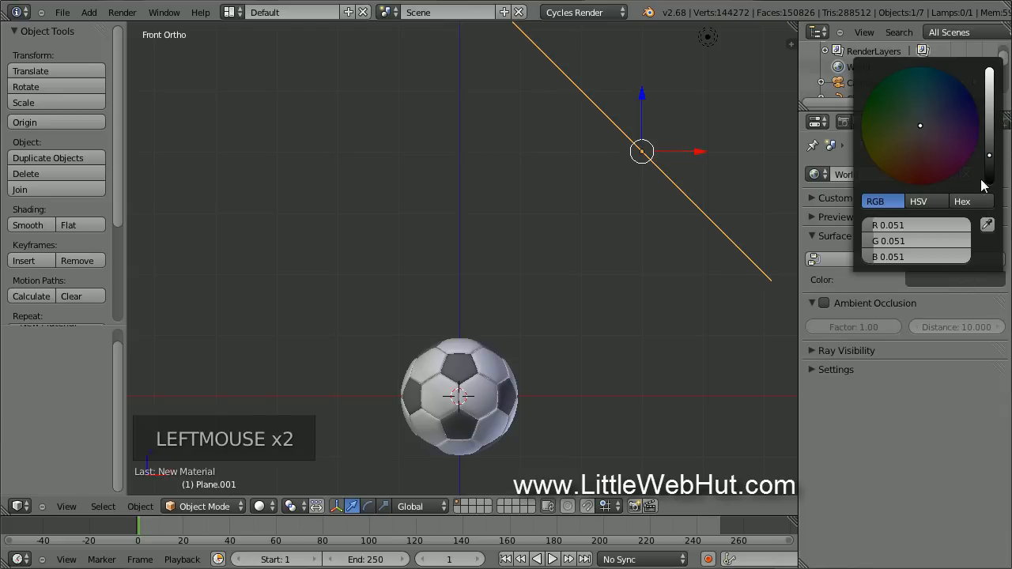
{"action": "left_click_drag", "start_coordinate": [991, 164], "coordinate": [991, 184]}
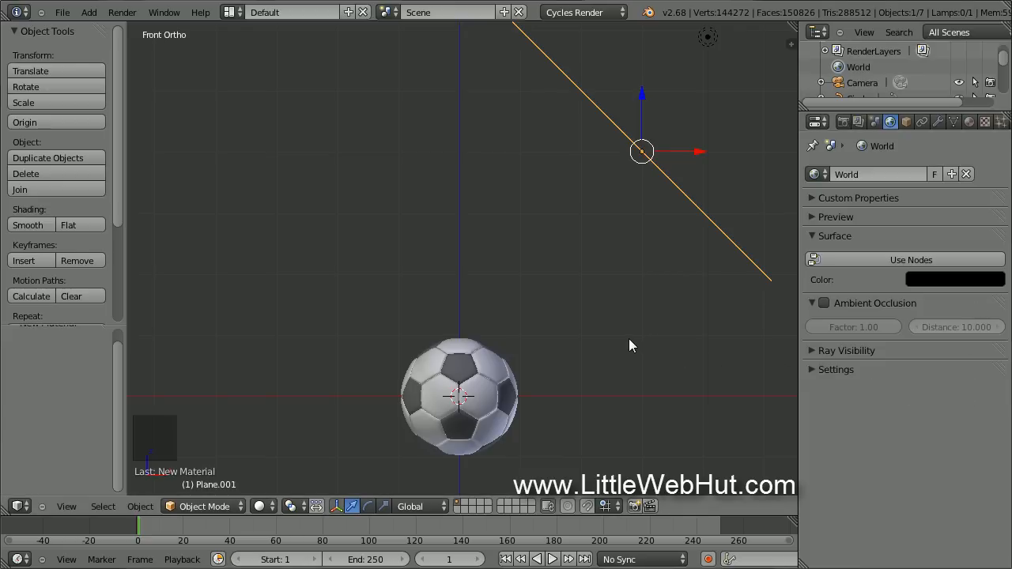
{"action": "key", "text": "KP_0"}
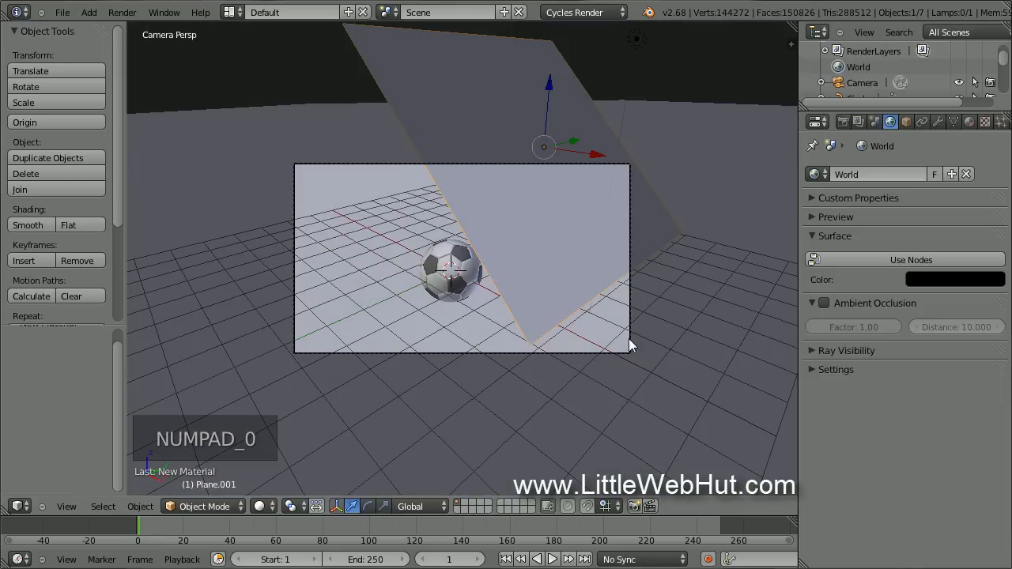
Enable Lock Camera to View in the viewport sidebar.
{"action": "scroll", "coordinate": [629, 341], "scroll_direction": "up", "scroll_amount": 2}
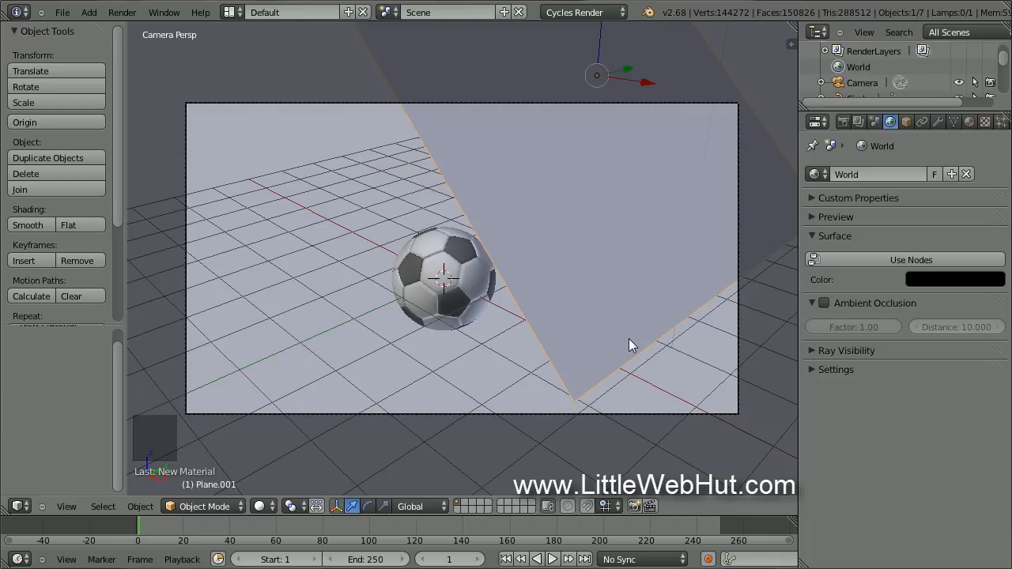
{"action": "key", "text": "n"}
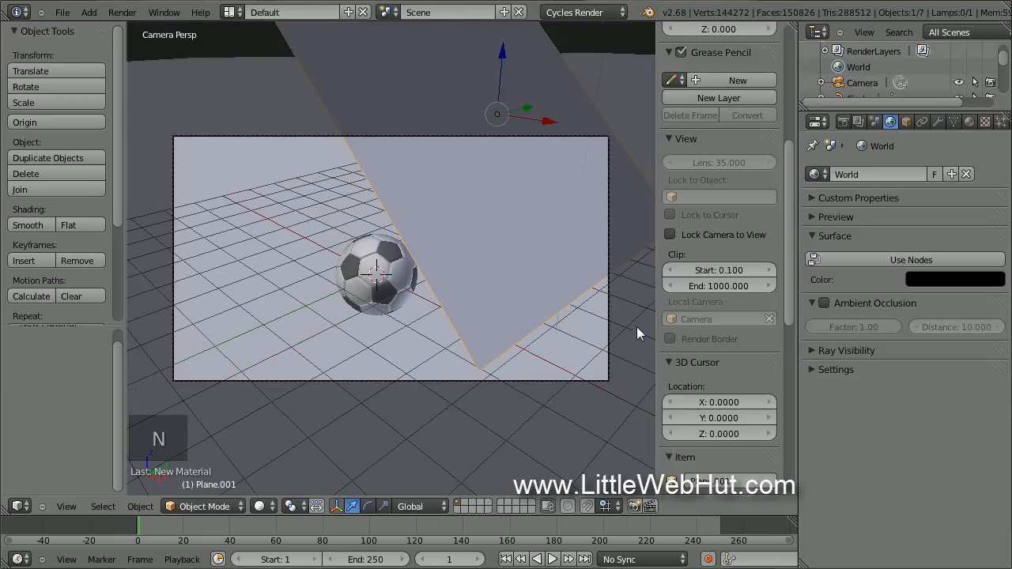
{"action": "left_click", "coordinate": [669, 234]}
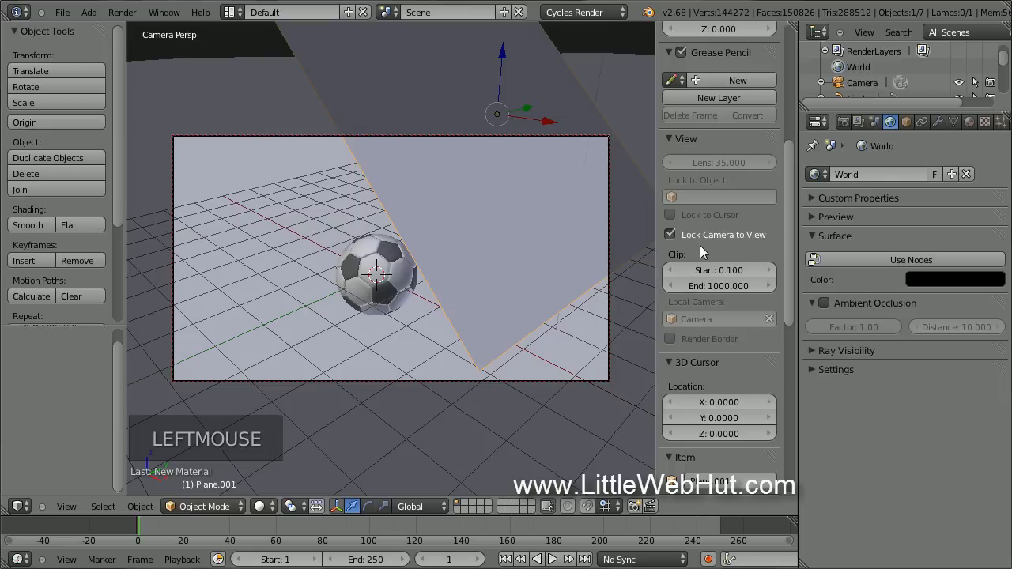
{"action": "key", "text": "n"}
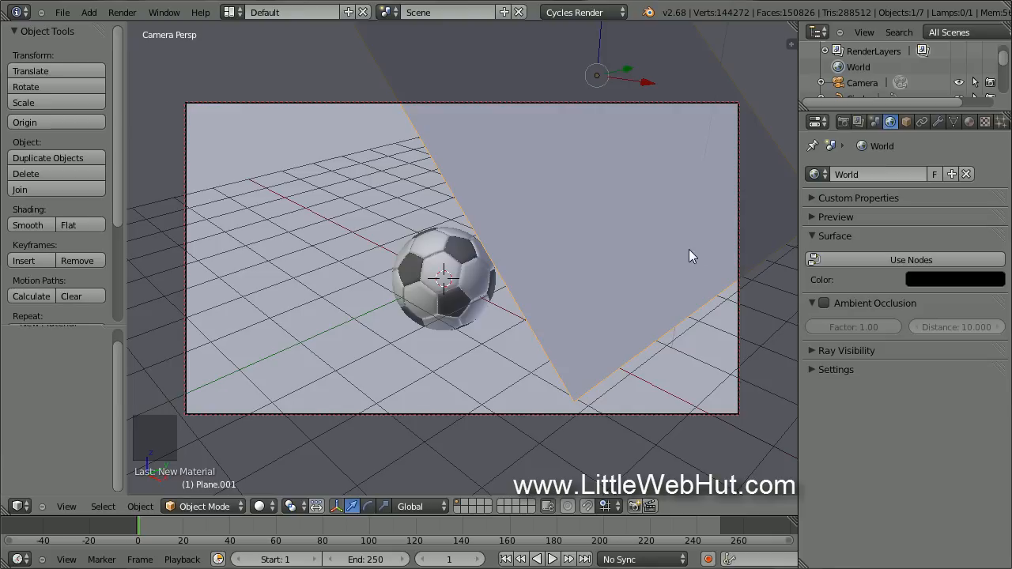
Zoom and orbit the camera until the soccer ball fills the centre of the shot.
{"action": "scroll", "coordinate": [330, 352], "scroll_direction": "up", "scroll_amount": 2}
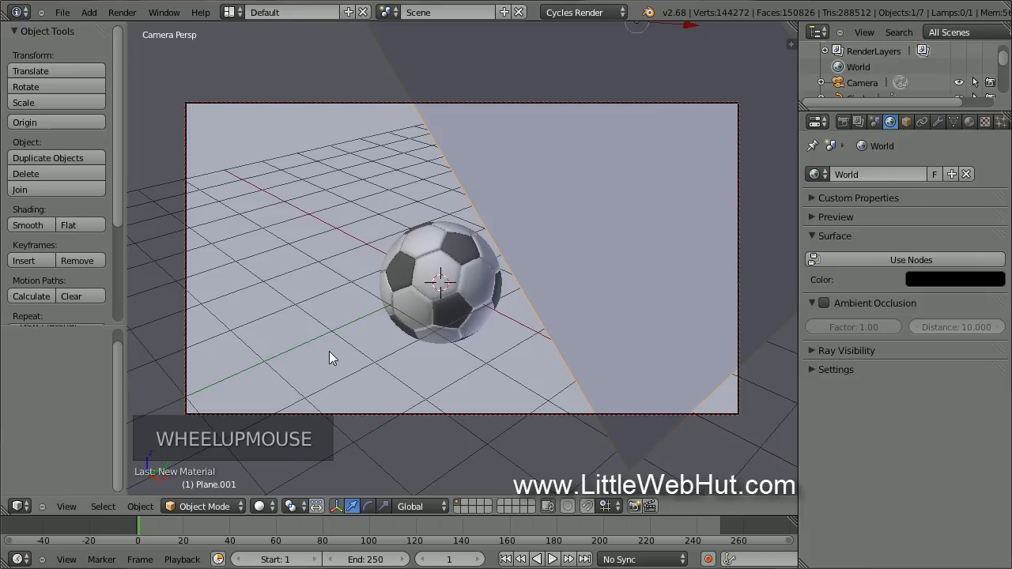
{"action": "scroll", "coordinate": [328, 350], "scroll_direction": "up", "scroll_amount": 4}
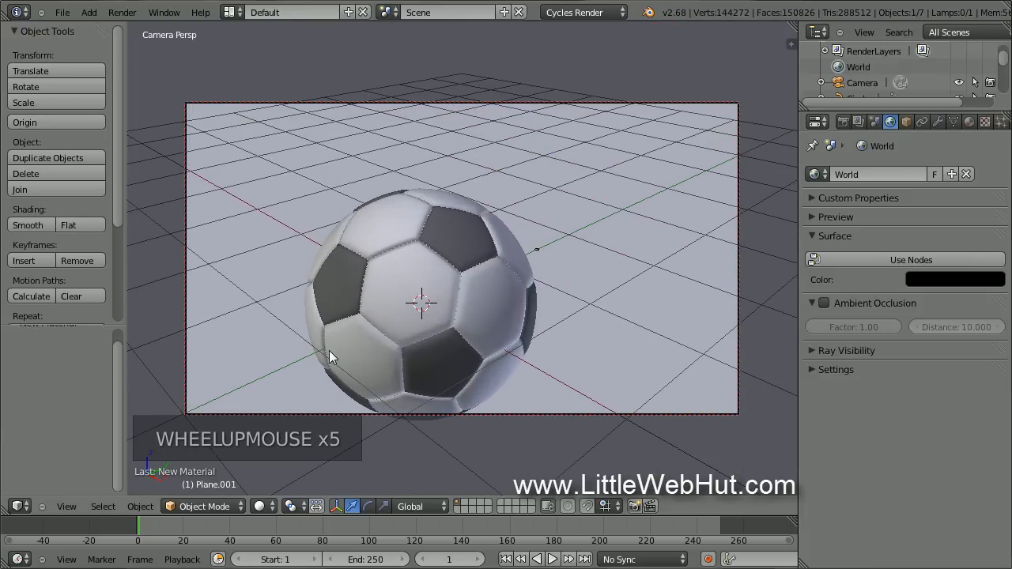
{"action": "middle_click_drag", "start_coordinate": [343, 357], "coordinate": [426, 233]}
{"action": "middle_click_drag", "start_coordinate": [429, 214], "coordinate": [461, 203], "text": "shift"}
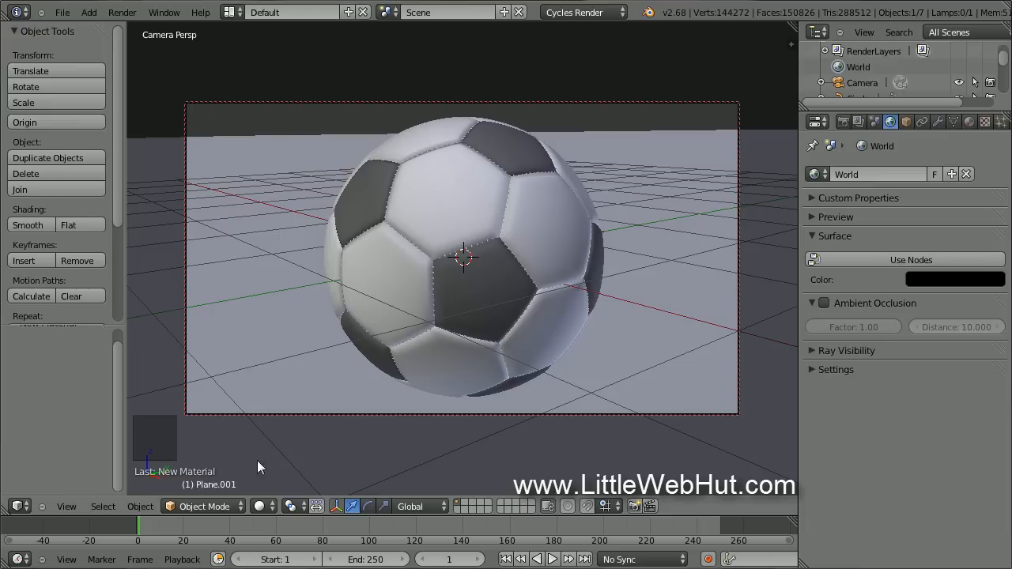
{"action": "left_click", "coordinate": [257, 506]}
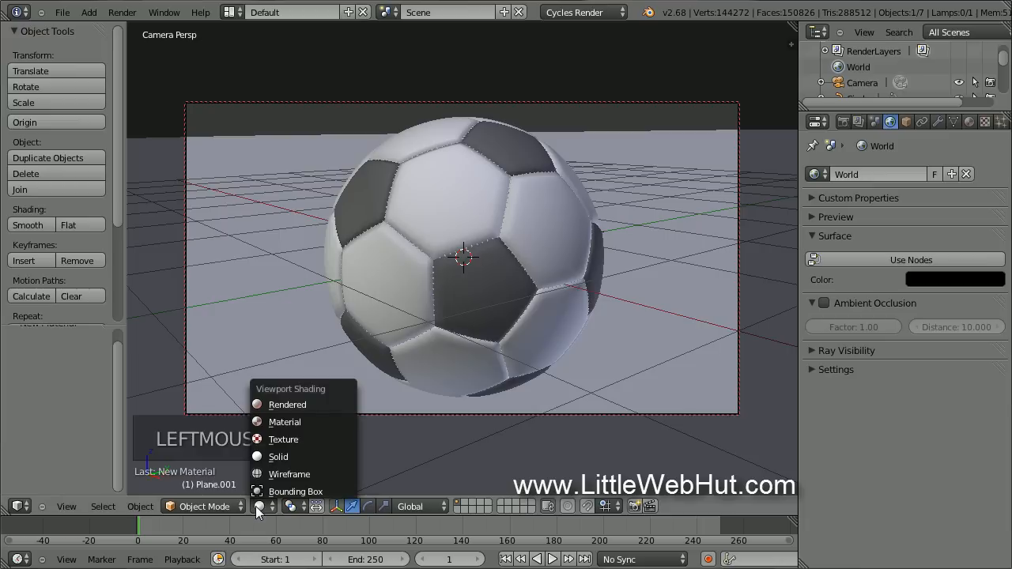
Switch the viewport to Rendered shading and save the .blend file.
{"action": "left_click", "coordinate": [323, 405]}
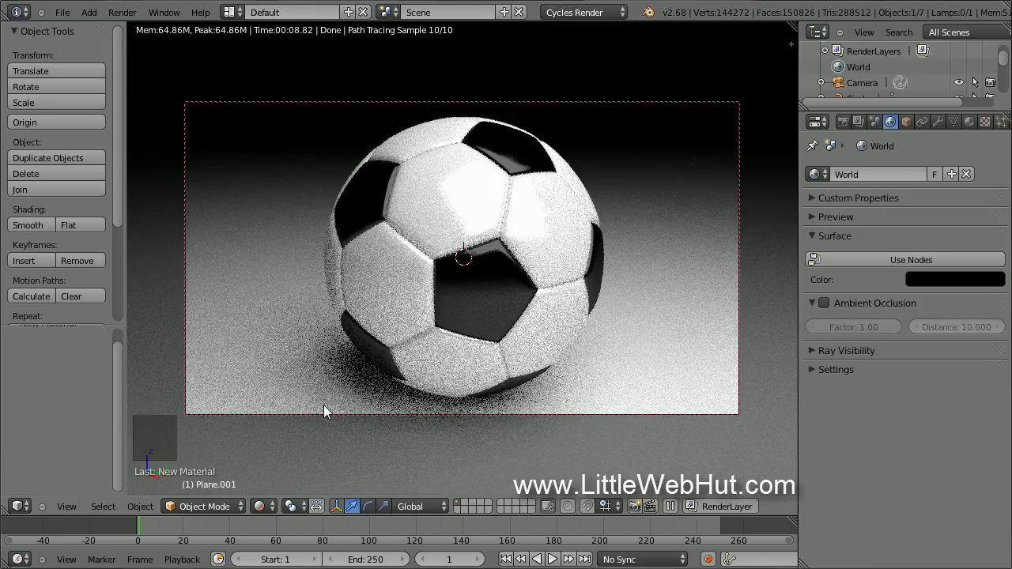
{"action": "left_click", "coordinate": [68, 15]}
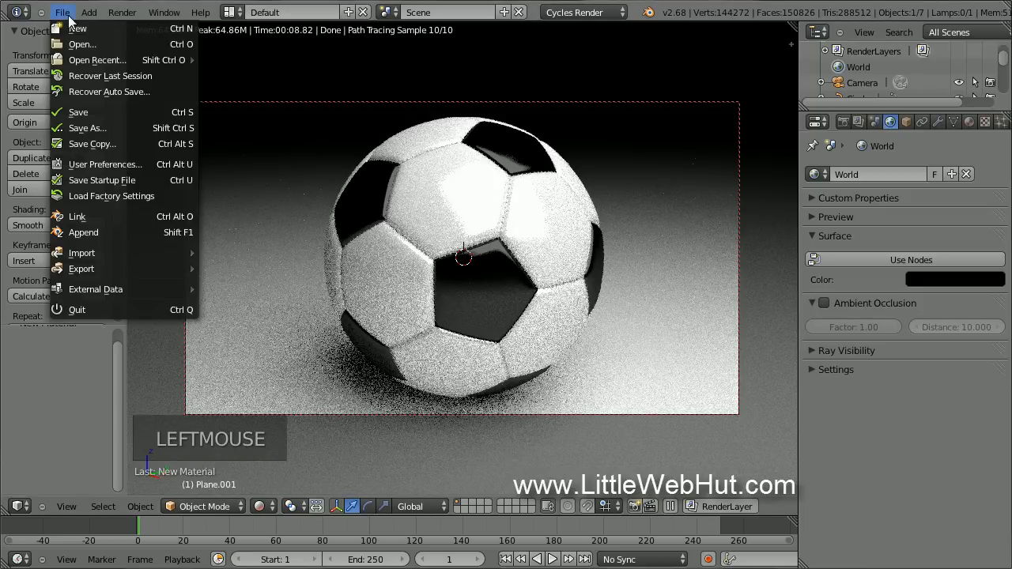
{"action": "left_click", "coordinate": [112, 112]}
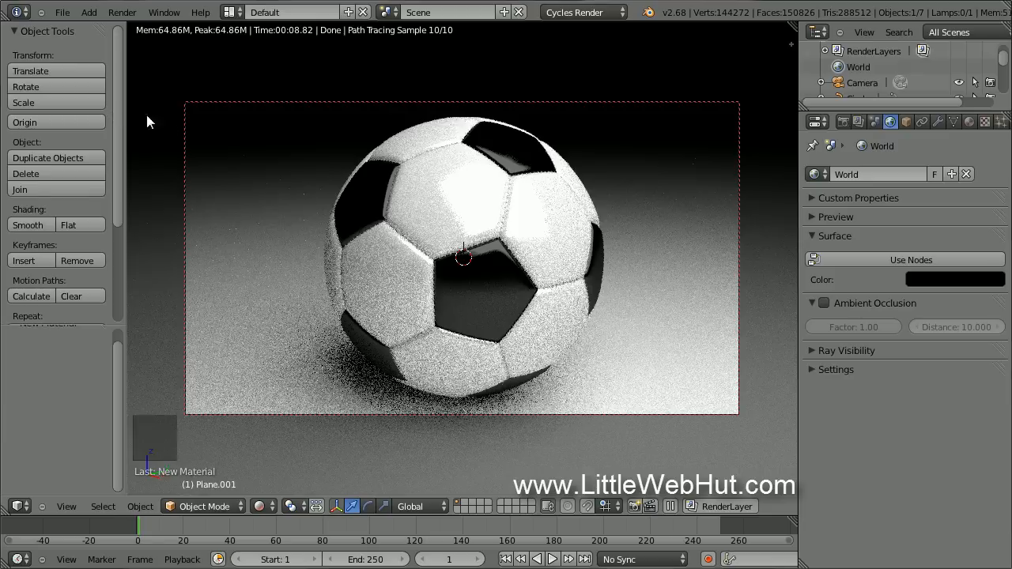
Set the Cycles render samples to 500 and render the final image.
{"action": "left_click", "coordinate": [842, 124]}
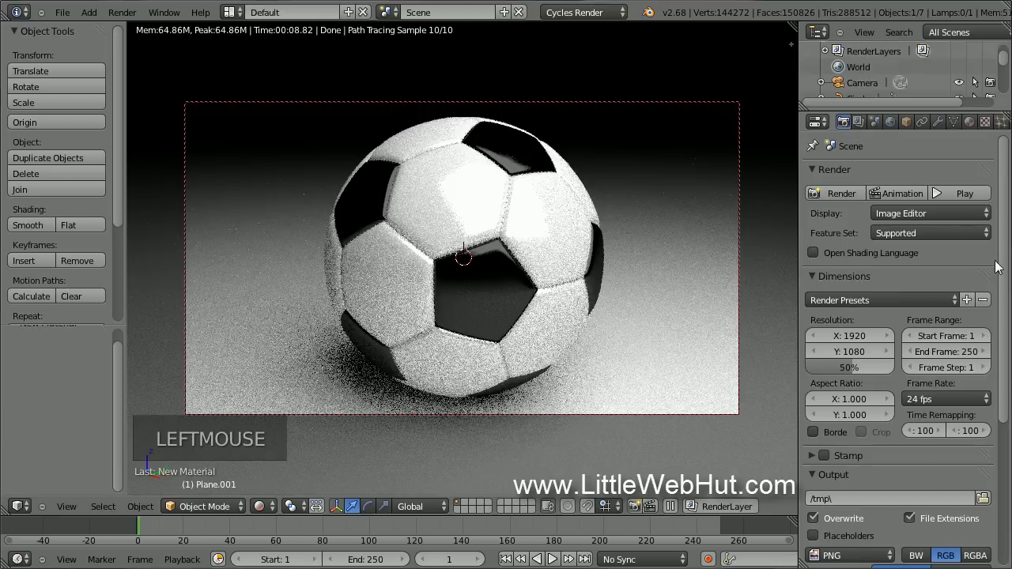
{"action": "left_click_drag", "start_coordinate": [1002, 277], "coordinate": [1006, 437]}
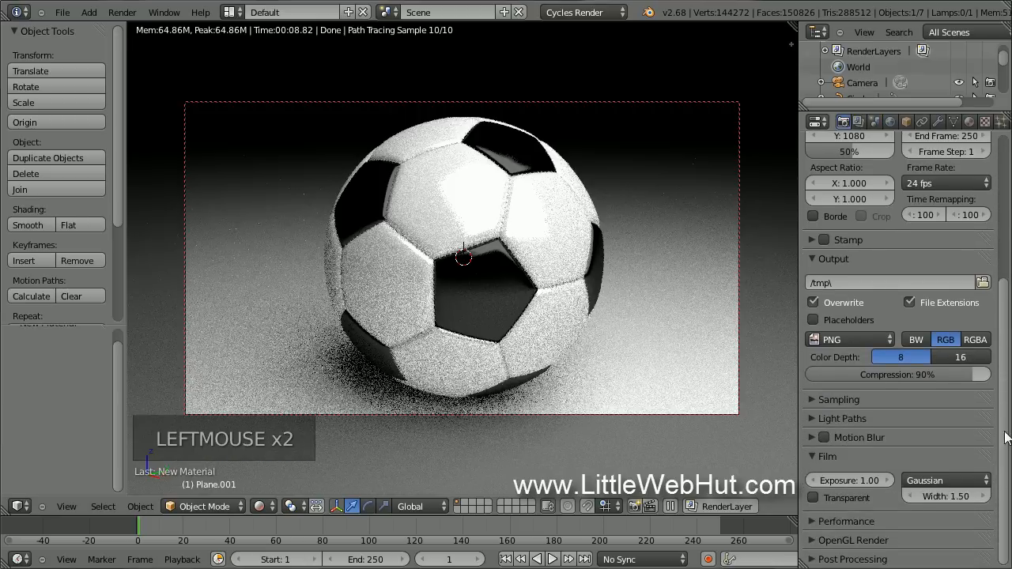
{"action": "left_click", "coordinate": [810, 397]}
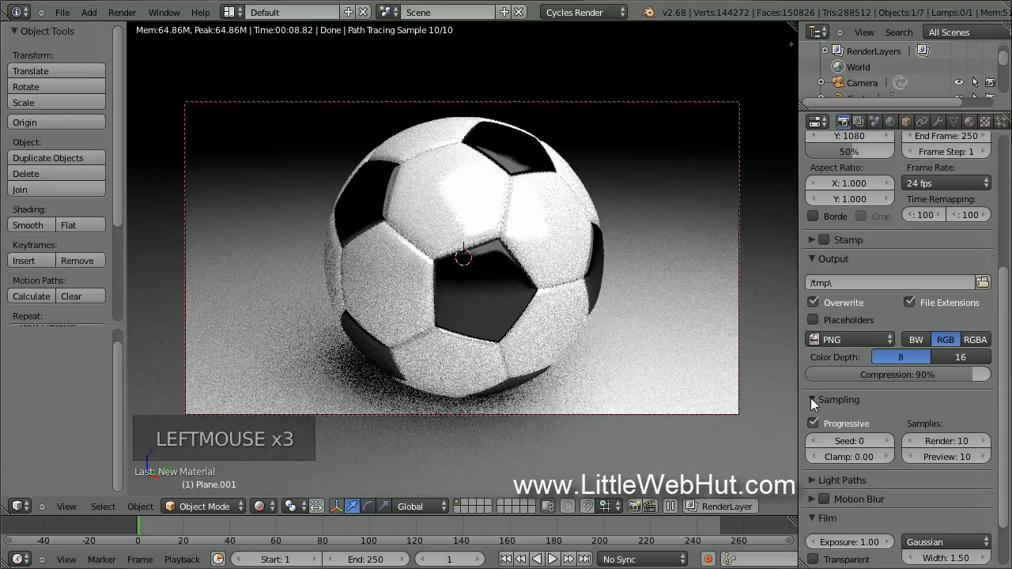
{"action": "left_click", "coordinate": [949, 439]}
{"action": "type", "text": "500"}
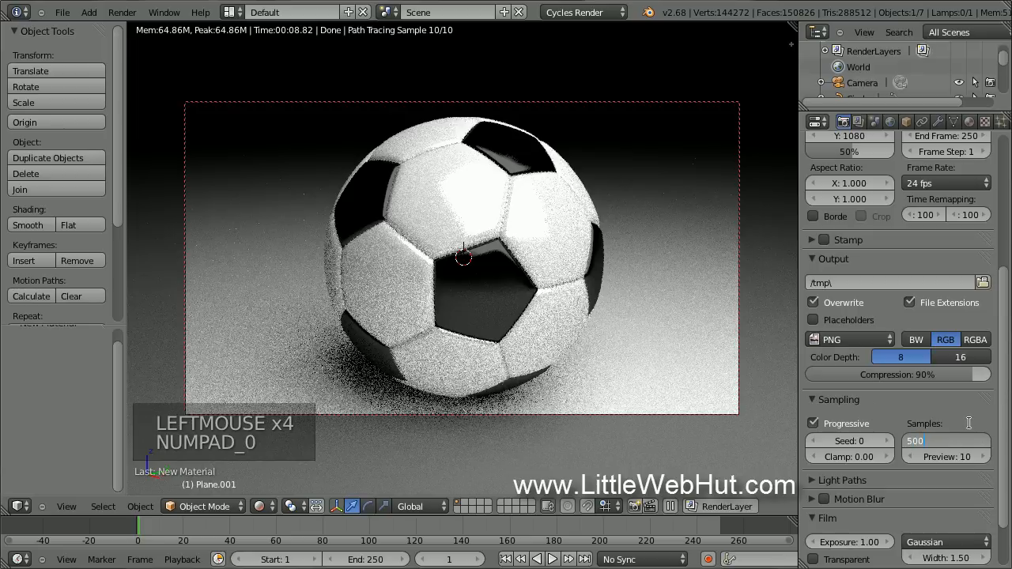
{"action": "key", "text": "Return"}
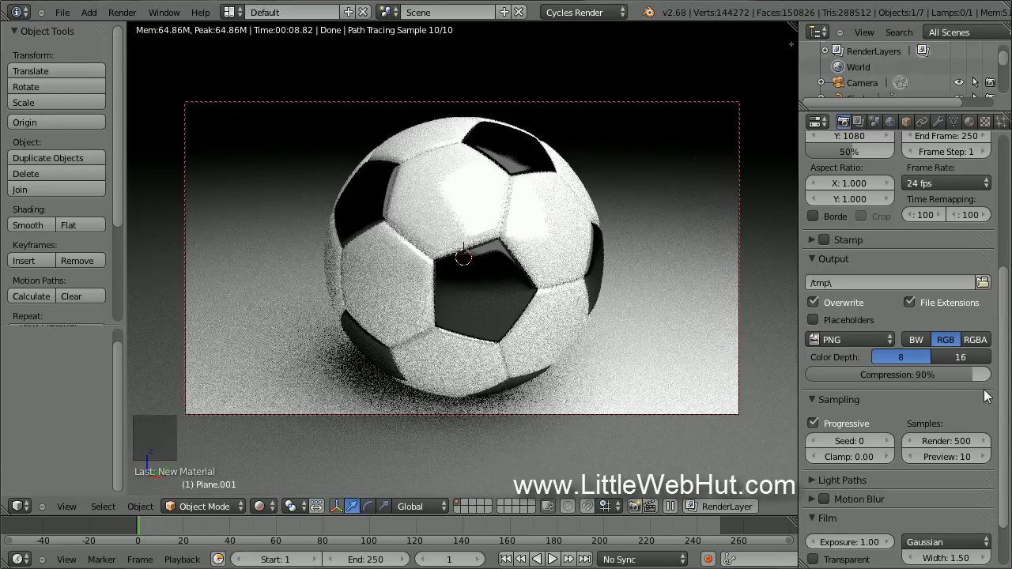
{"action": "left_click_drag", "start_coordinate": [1004, 368], "coordinate": [1007, 213]}
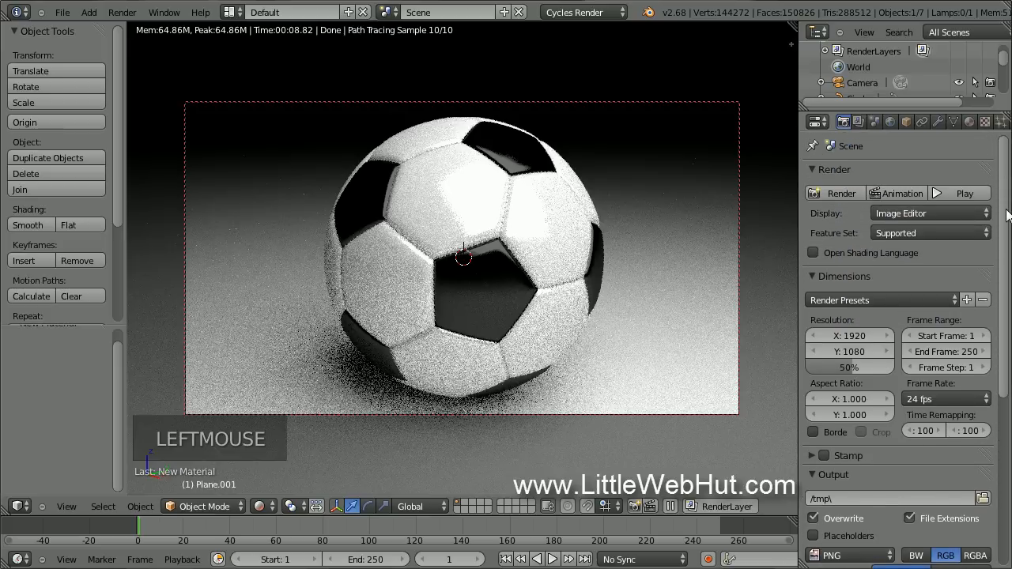
{"action": "left_click", "coordinate": [827, 197]}
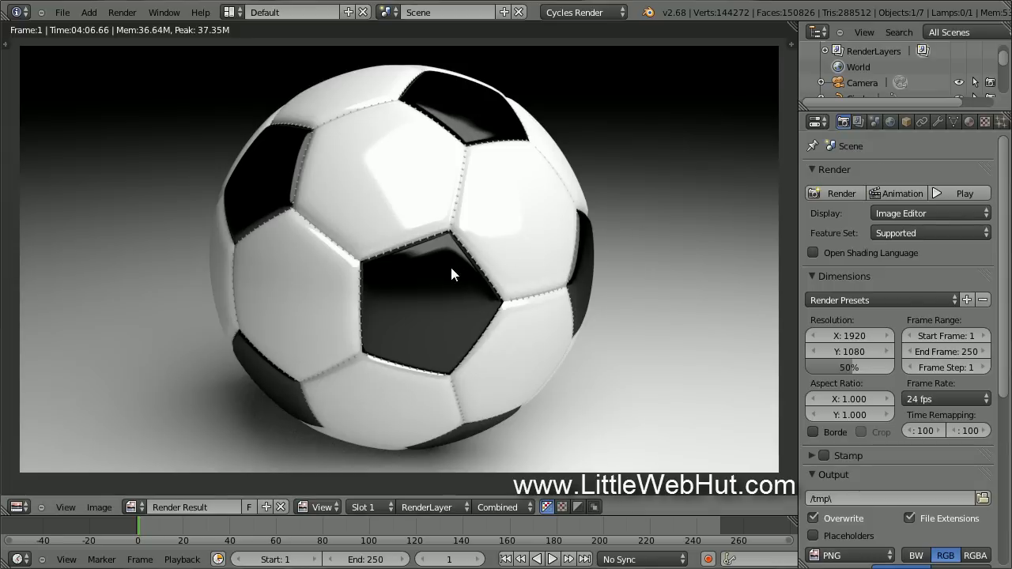
Save the render as ball.png in the C:\demo\ folder.
{"action": "key", "text": "F3"}
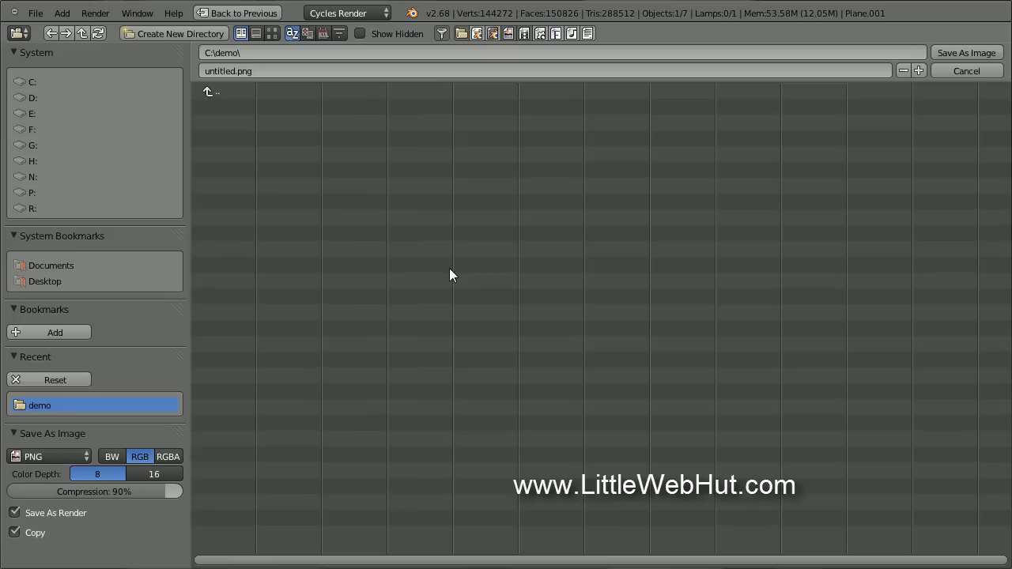
{"action": "left_click", "coordinate": [216, 69]}
{"action": "type", "text": "ball"}
{"action": "key", "text": "Return"}
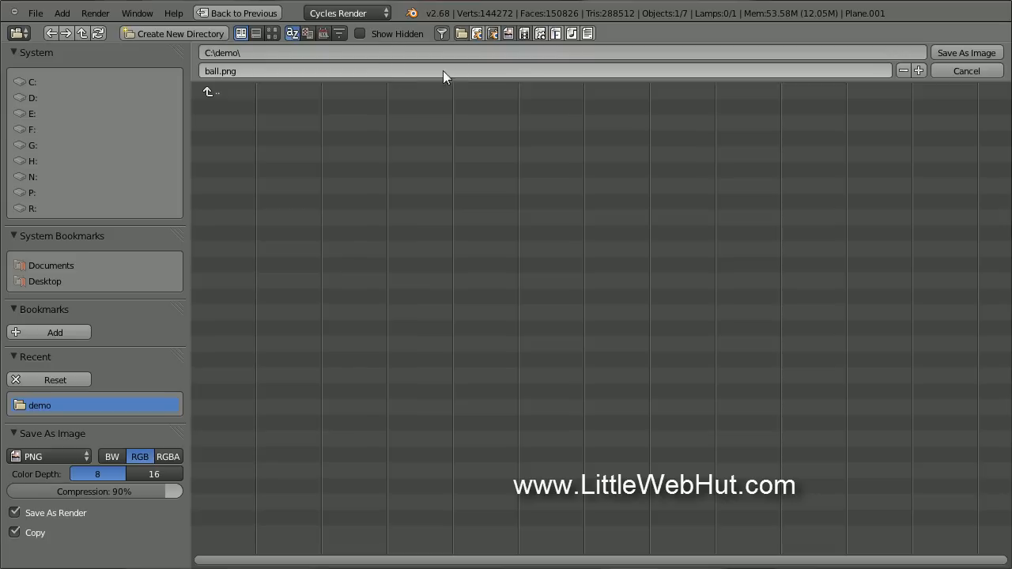
{"action": "left_click", "coordinate": [979, 53]}
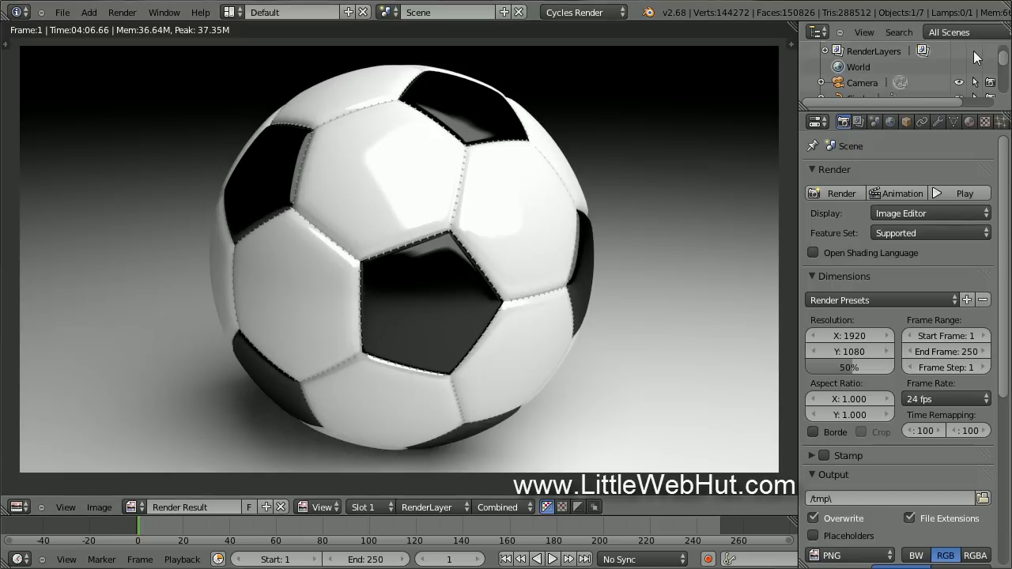